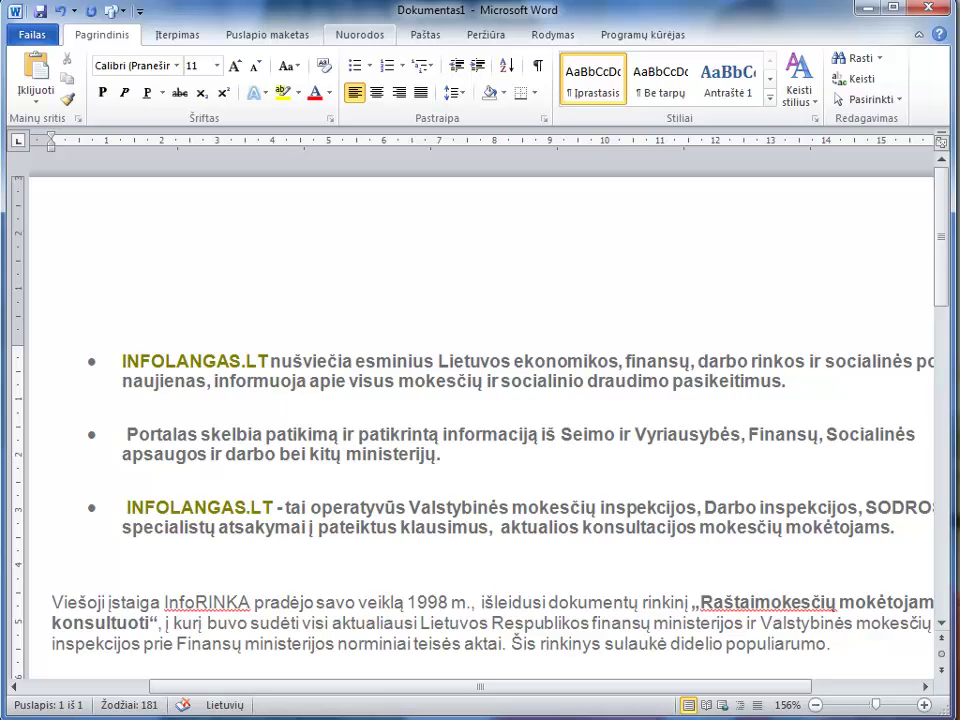
Examine the command groups for inserting, page layout, references, mailings, review and view
left_click(177, 34)
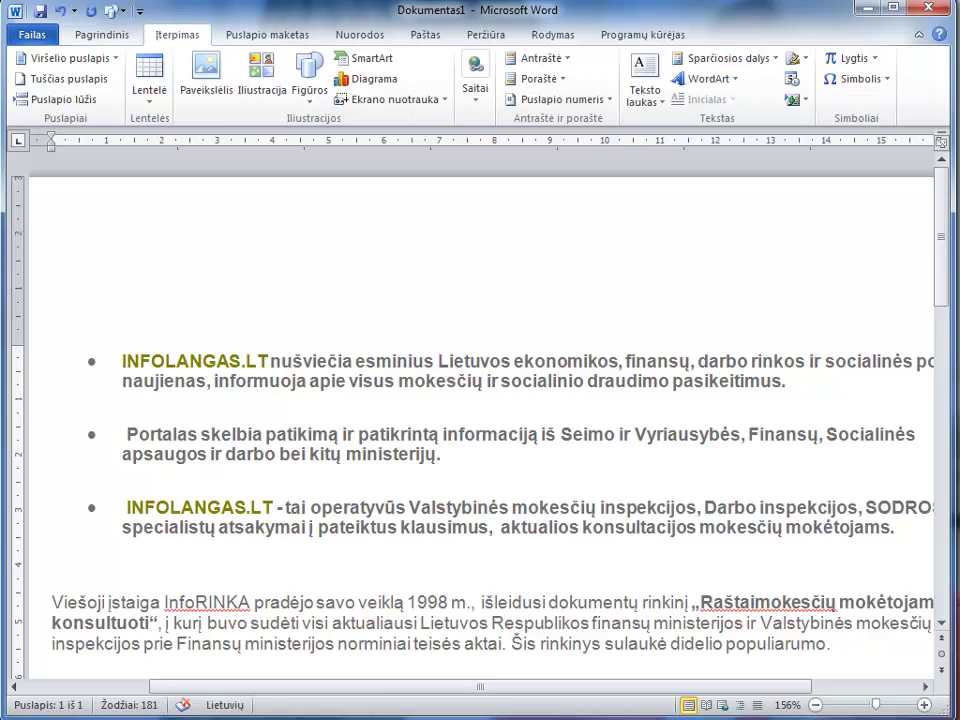
left_click(267, 34)
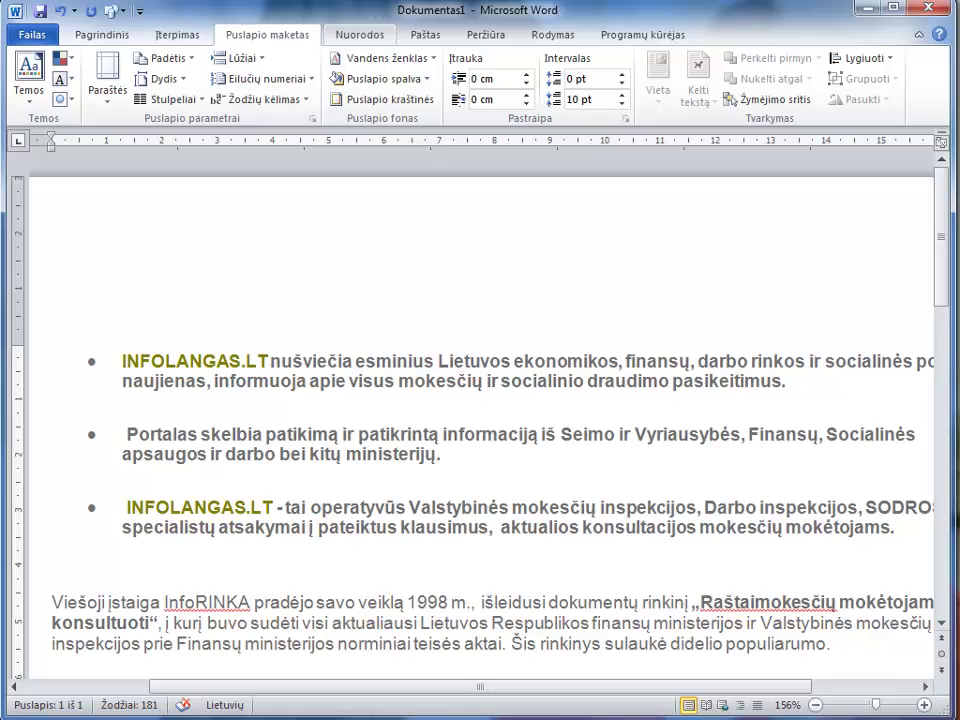
left_click(359, 34)
left_click(425, 34)
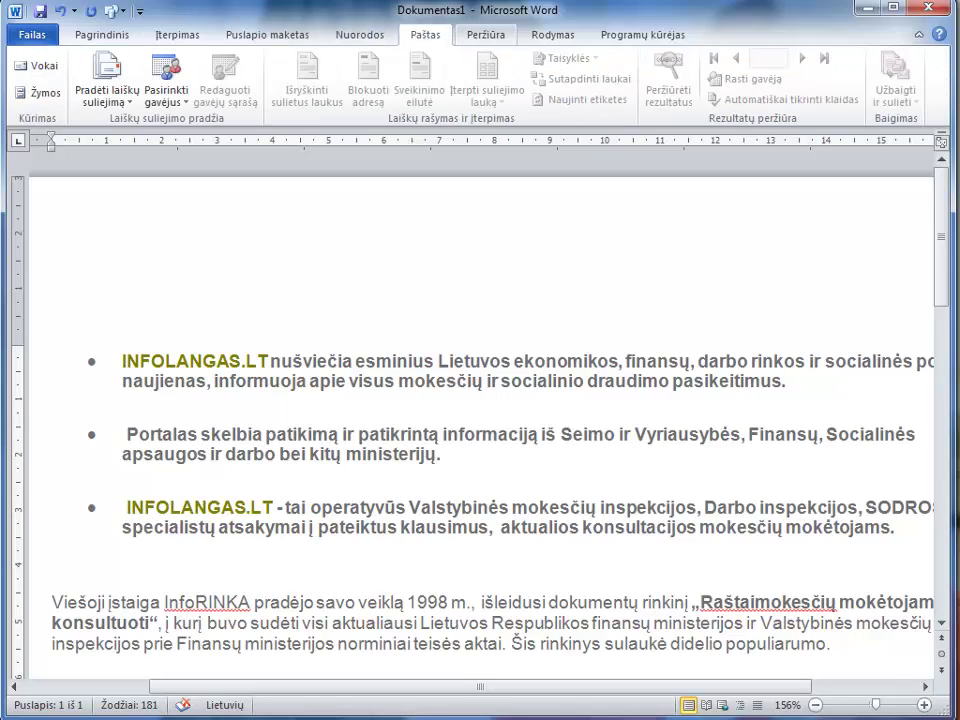
left_click(485, 34)
left_click(552, 34)
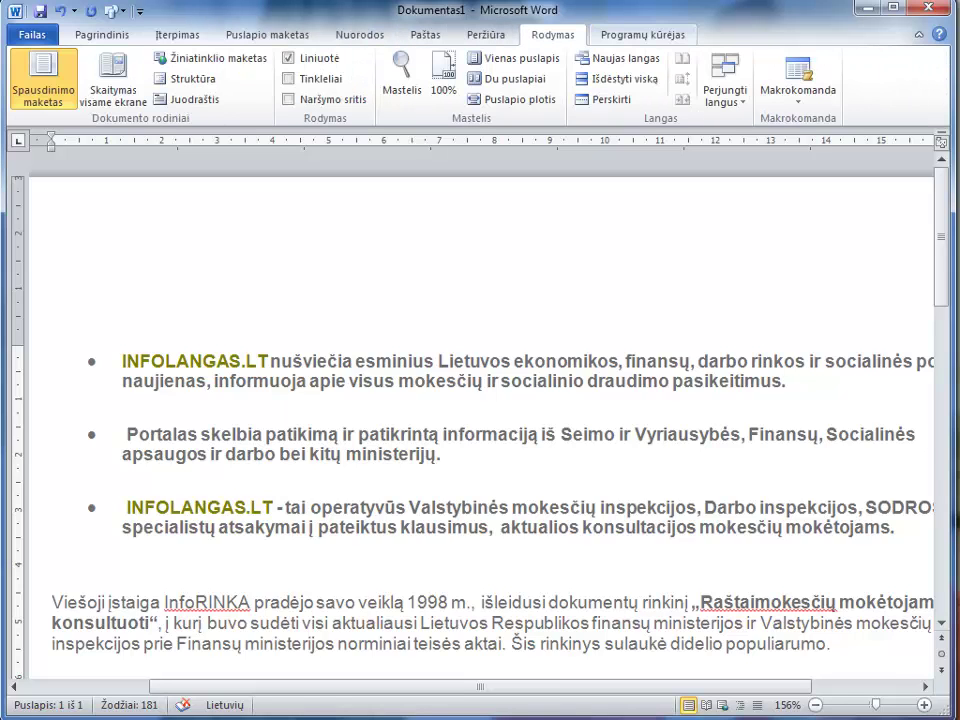
left_click(642, 34)
left_click(552, 34)
scroll(480, 85, "up", 4)
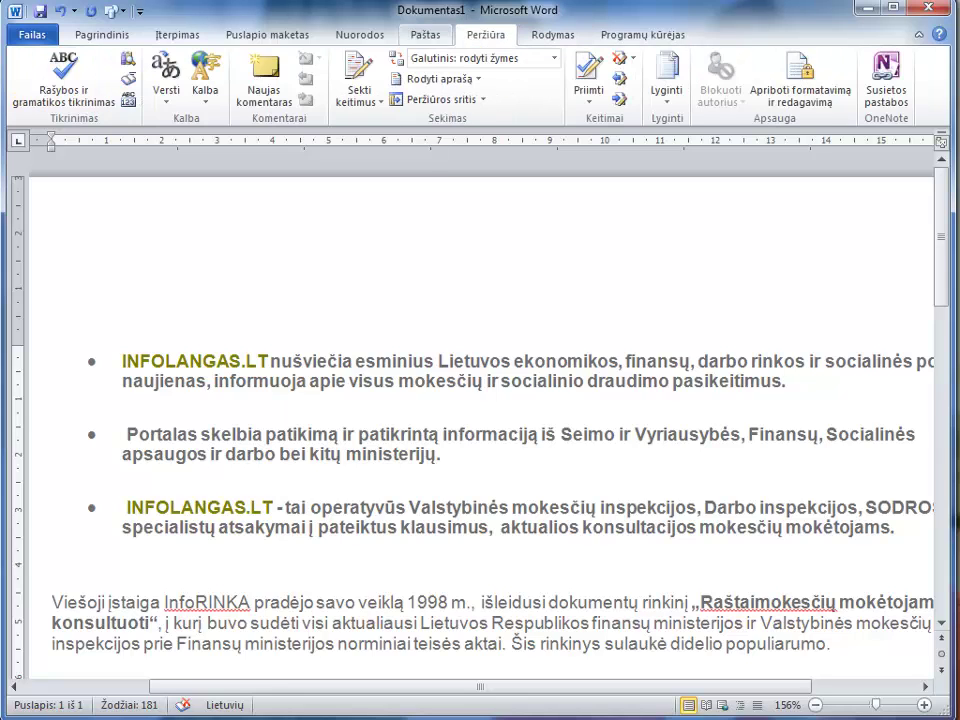
scroll(480, 85, "up", 2)
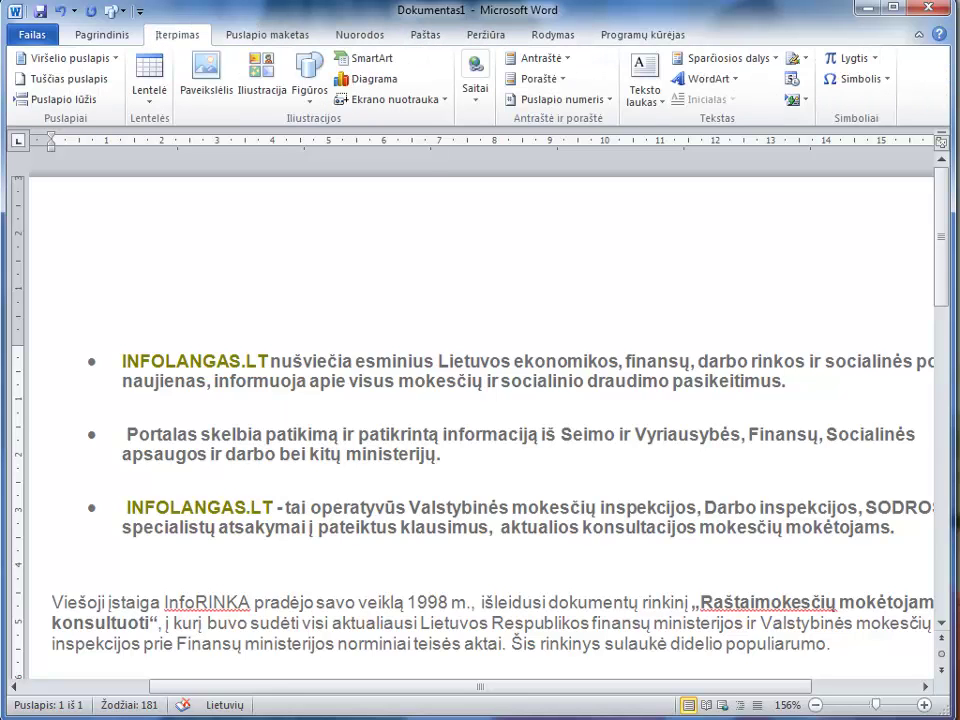
Examine the file management options, including document information, new-document templates and print settings
key("alt+f")
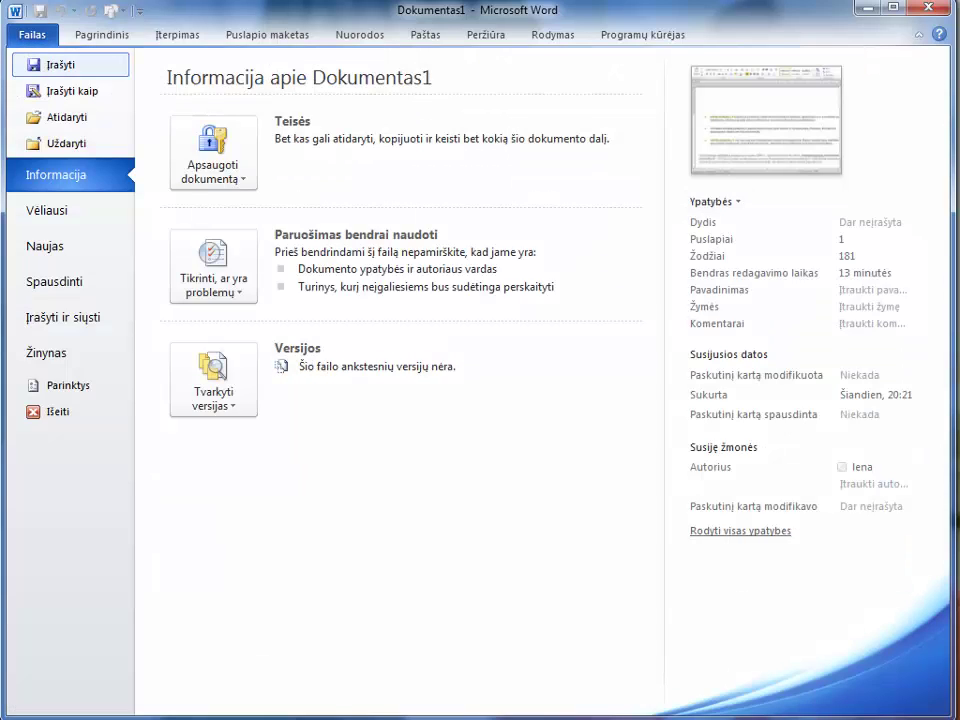
key("Down")
key("Down")
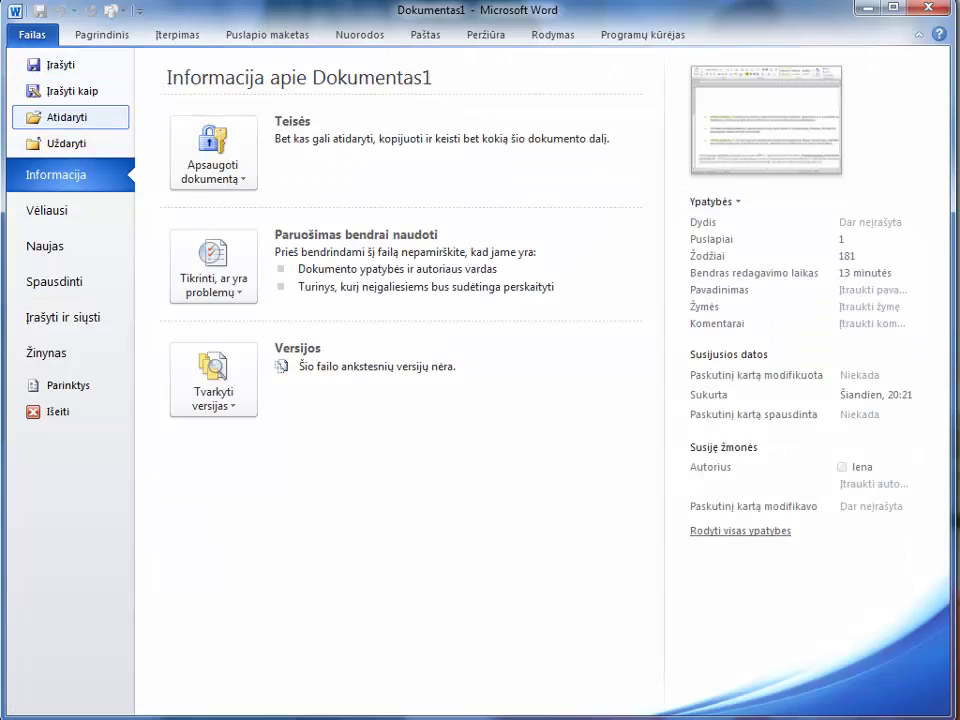
key("Down")
key("Down")
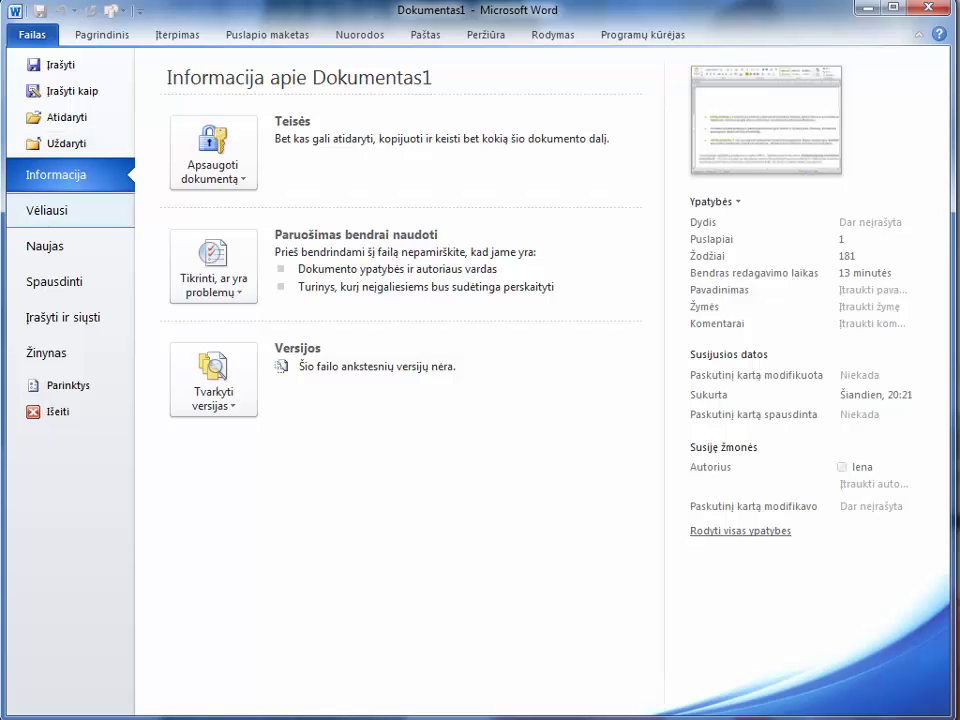
left_click(47, 211)
left_click(45, 246)
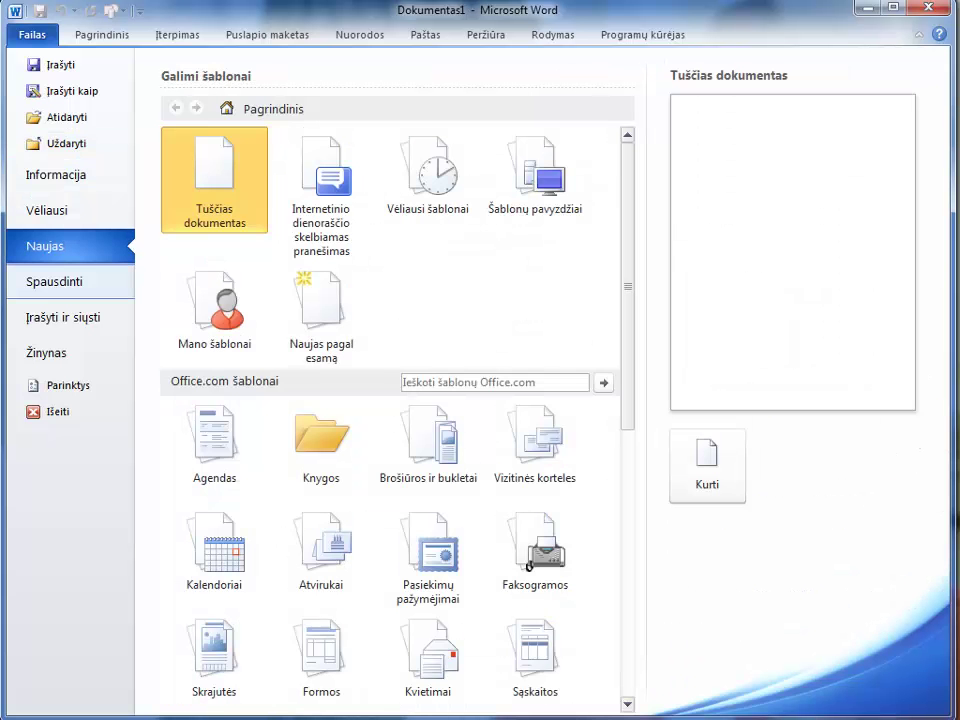
left_click(55, 281)
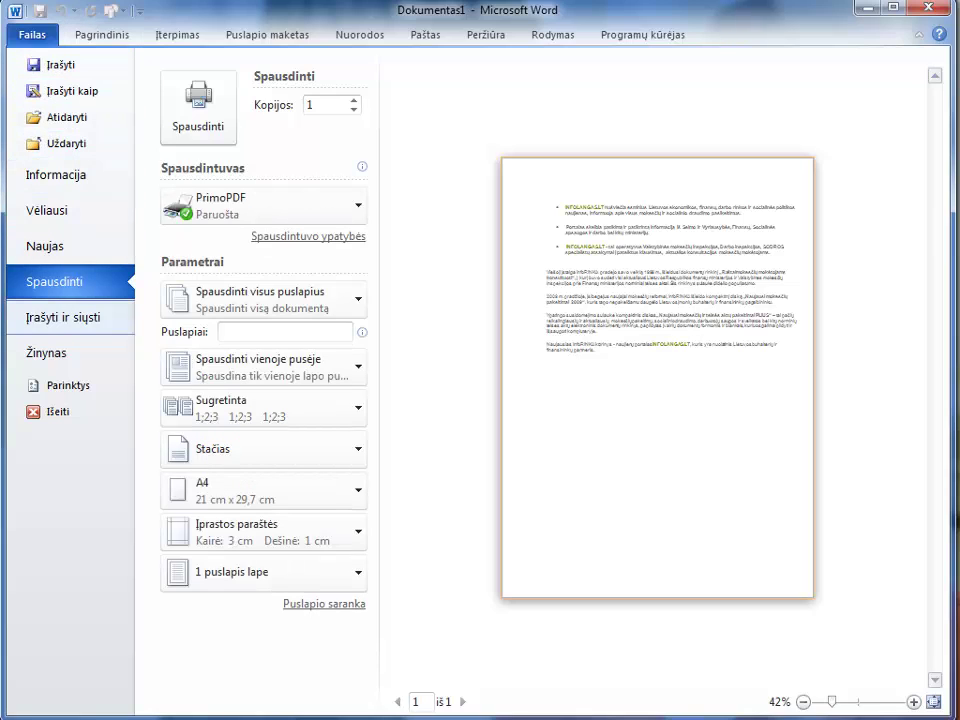
left_click(45, 246)
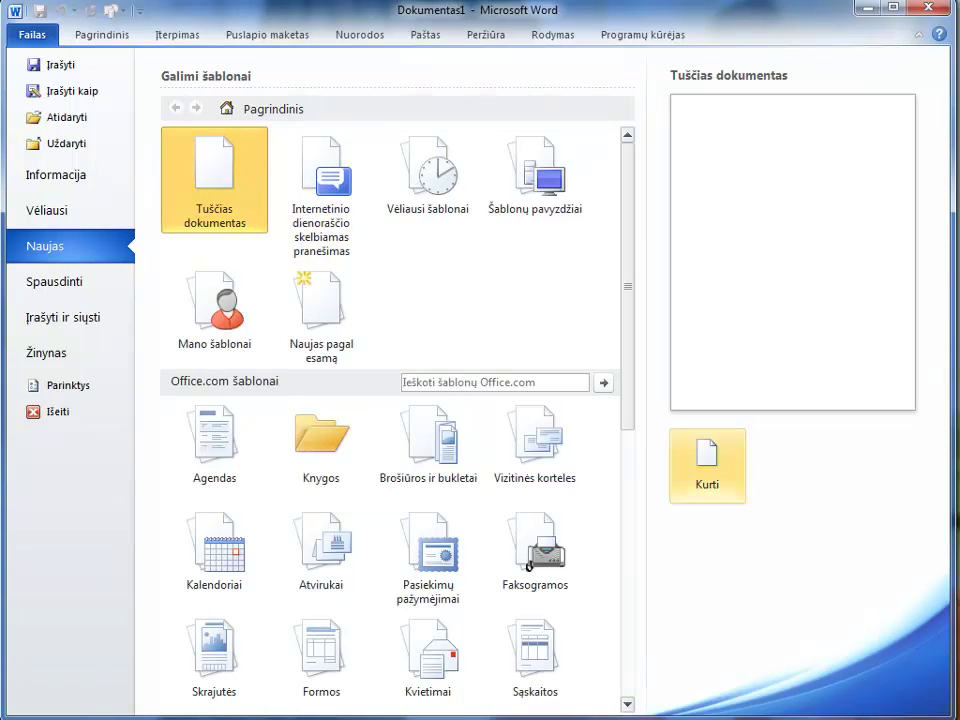
Return to the document text and close Dokumentas1 without saving its changes
key("Escape")
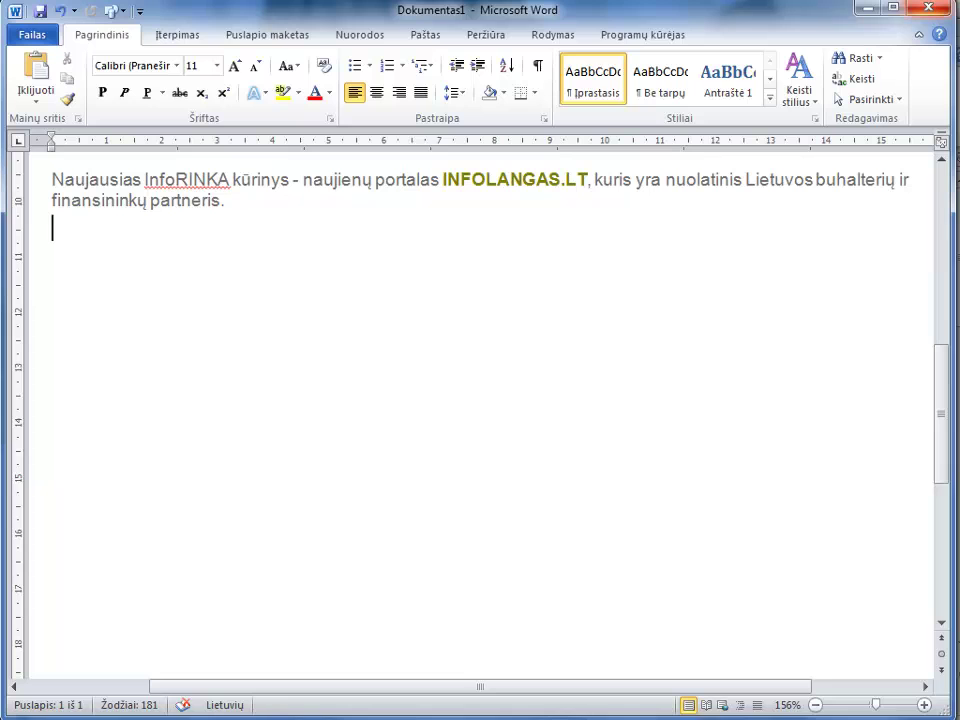
left_click(928, 6)
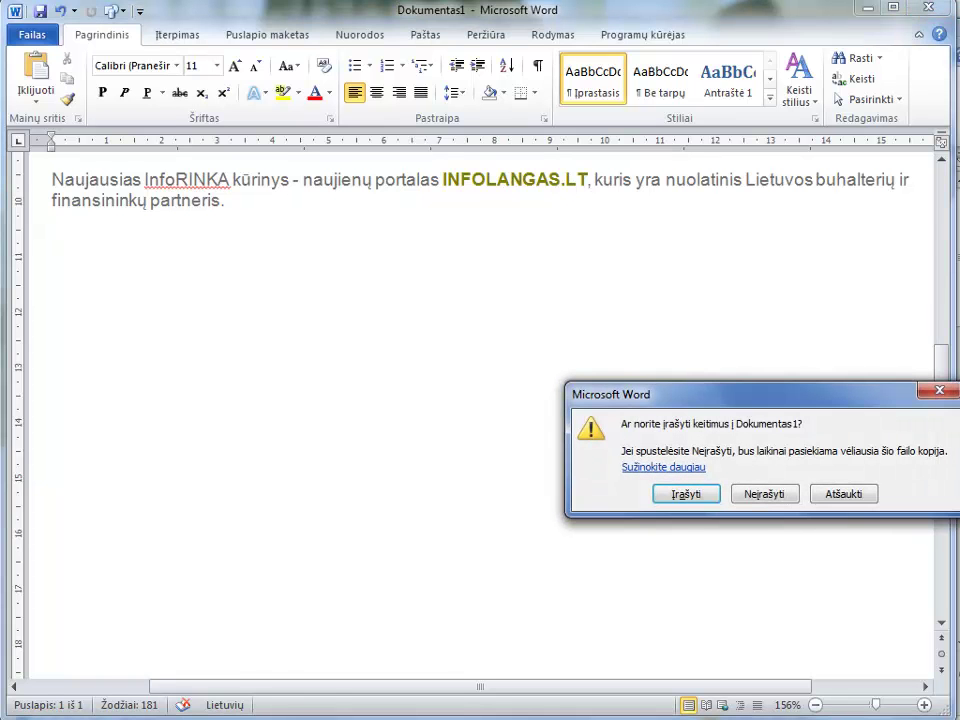
left_click(764, 493)
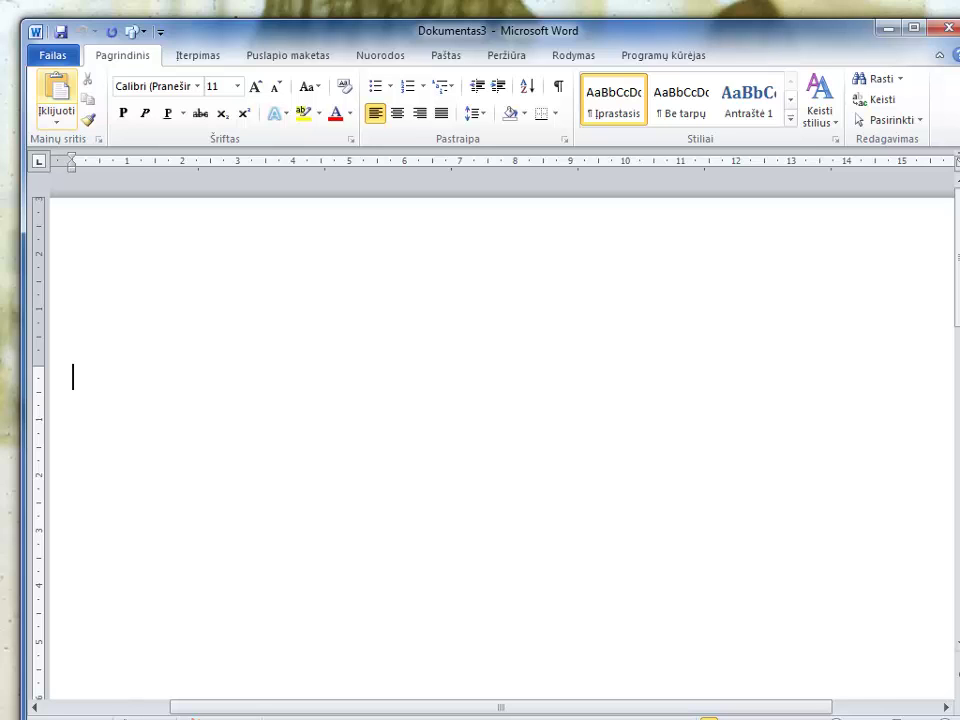
left_click(53, 55)
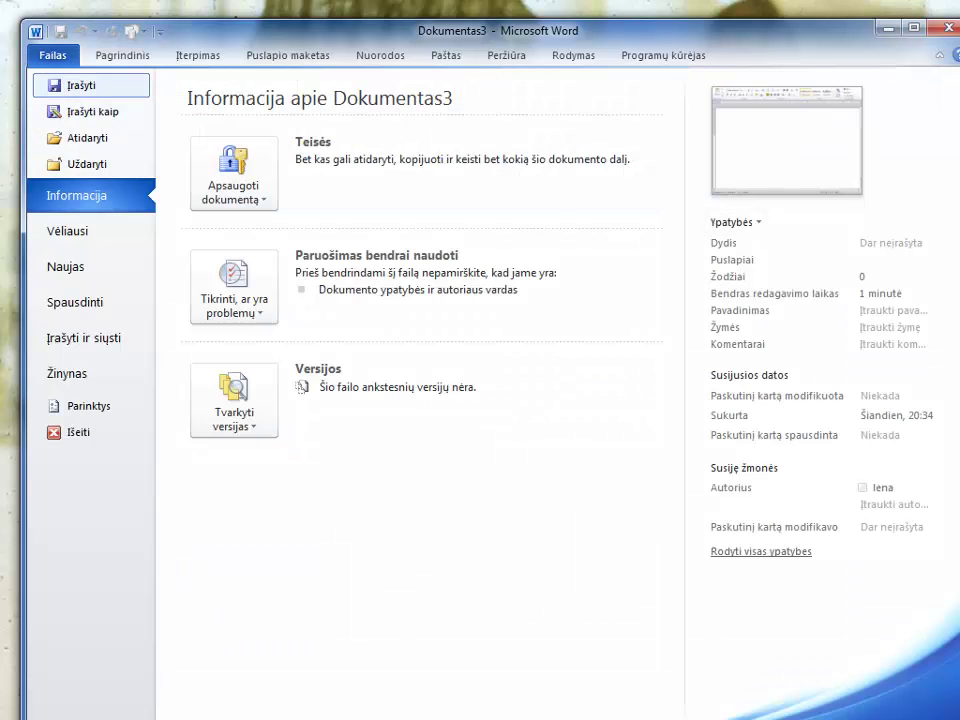
left_click(80, 85)
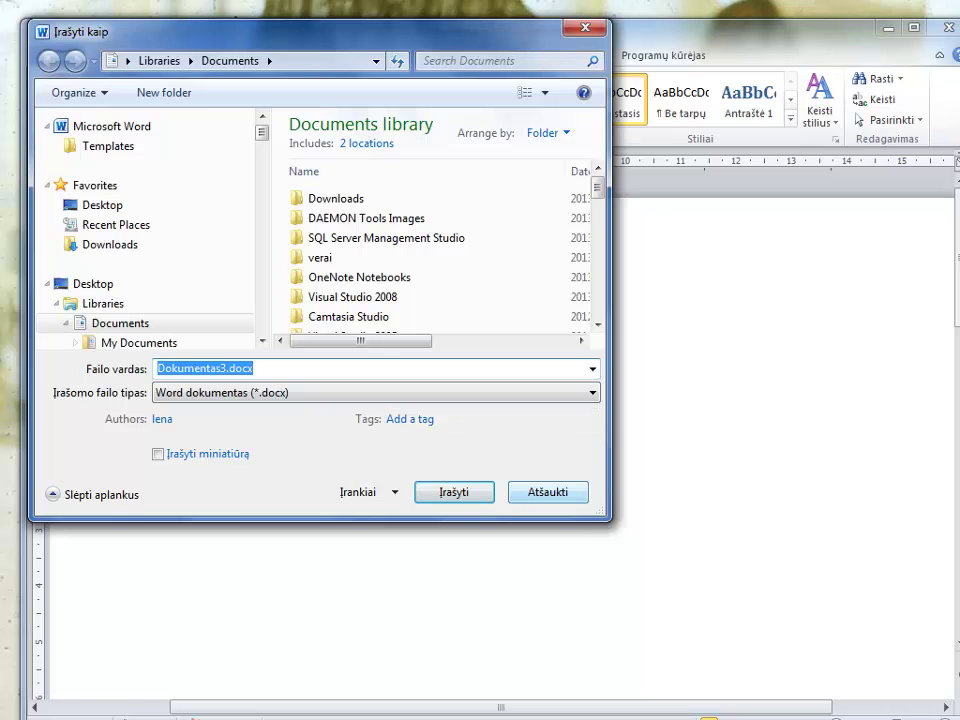
left_click(548, 492)
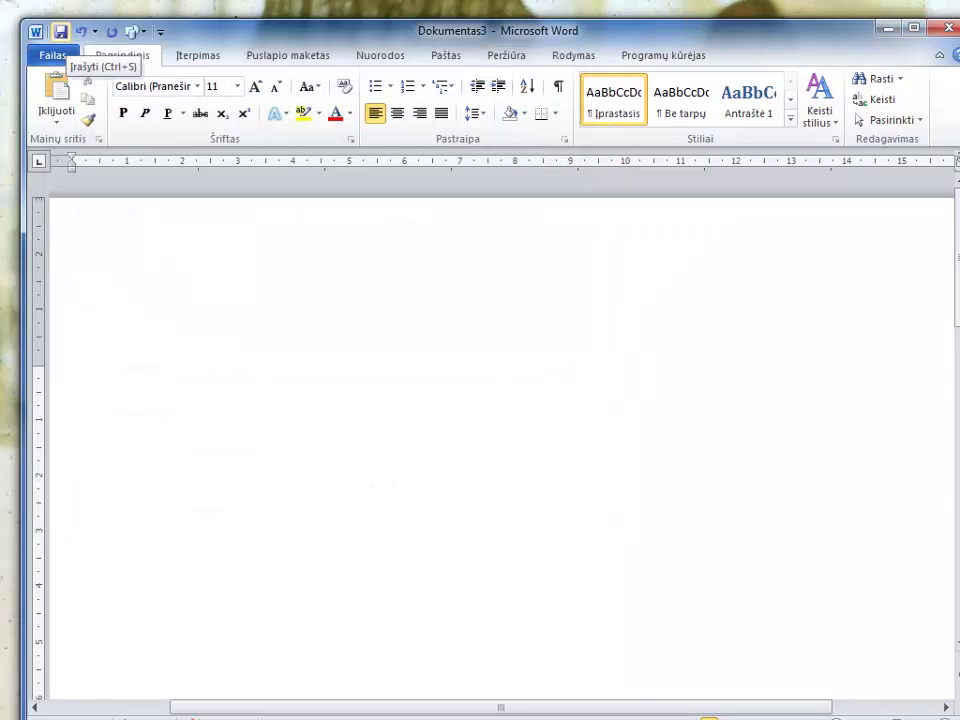
Save the blank document as Dokumentas3.docx in the Documents library
left_click(61, 31)
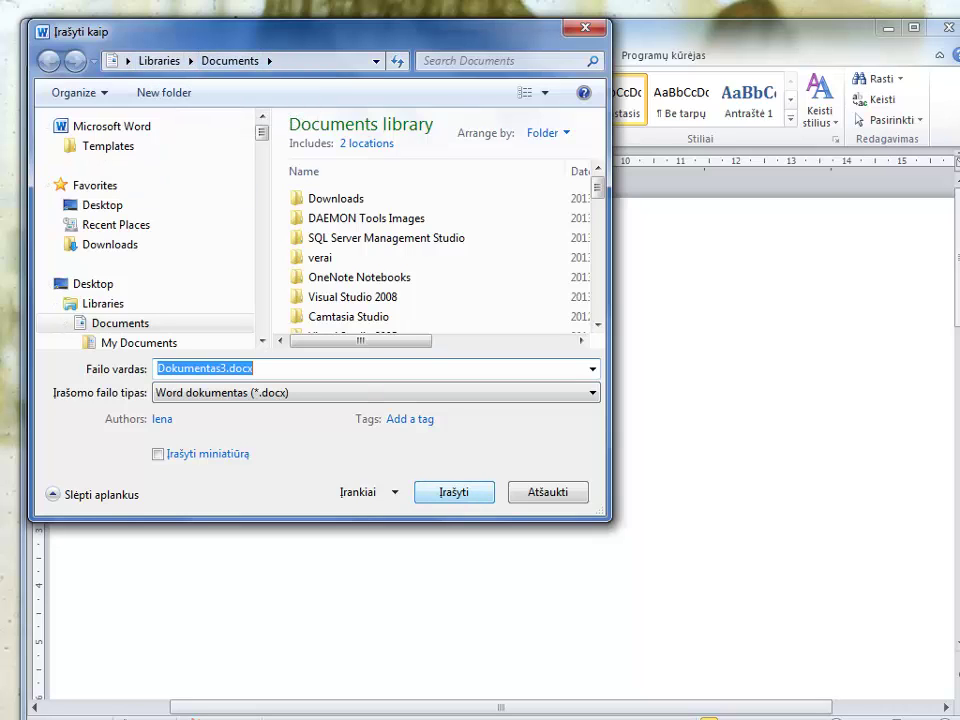
key("Return")
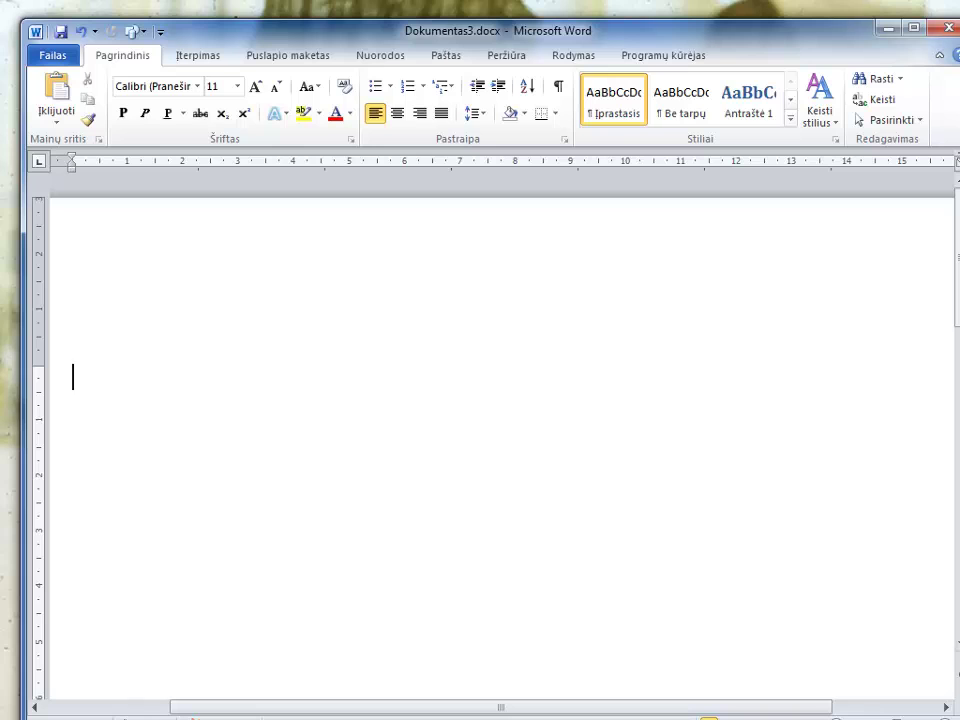
View the general settings in the Word options and return to the document
key("alt+f")
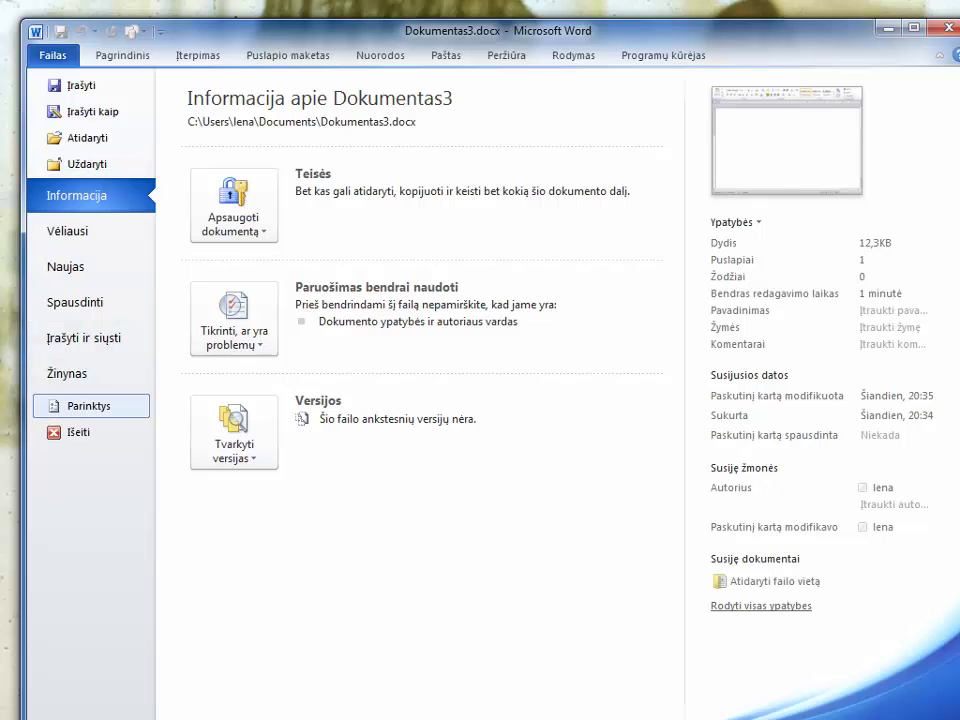
key("Escape")
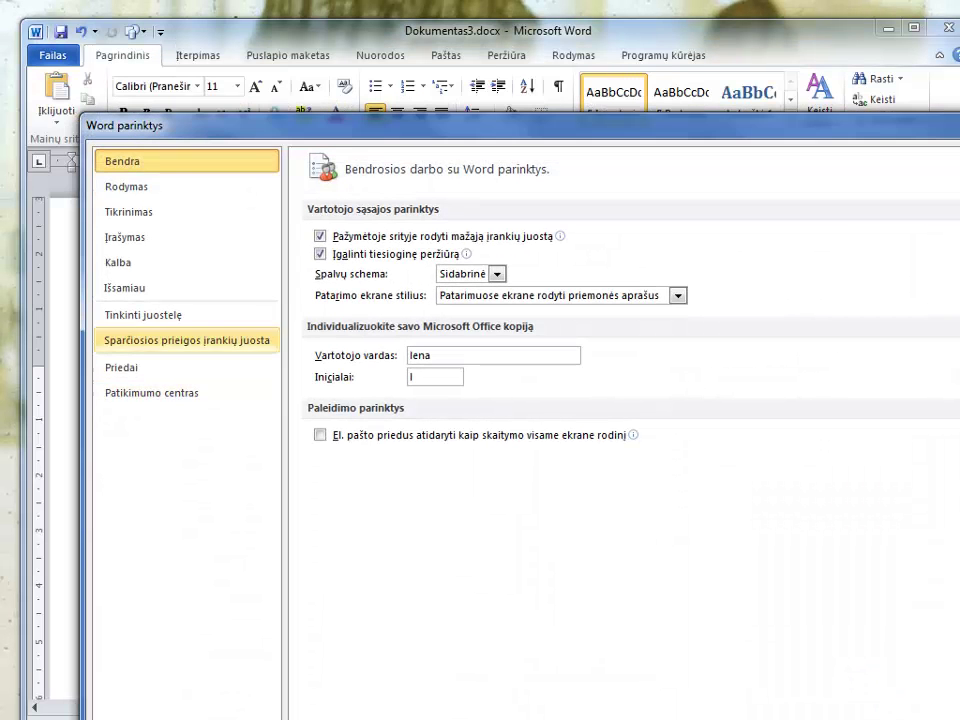
left_click_drag(300, 126, 231, 66)
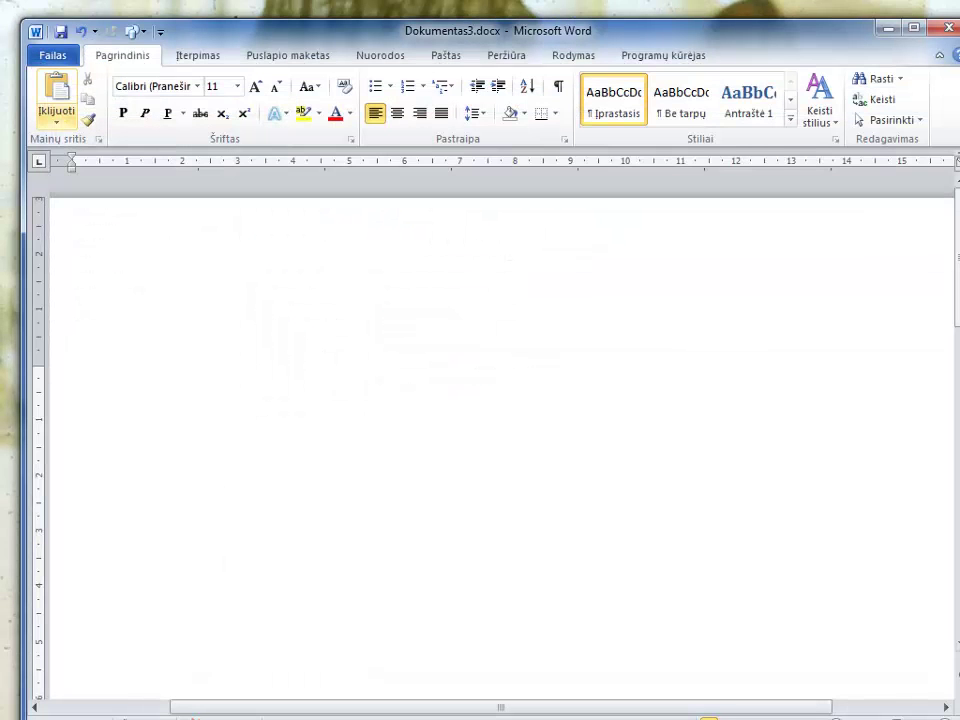
Examine the paste choices, the clipboard contents and the underline styles without applying anything
left_click(57, 115)
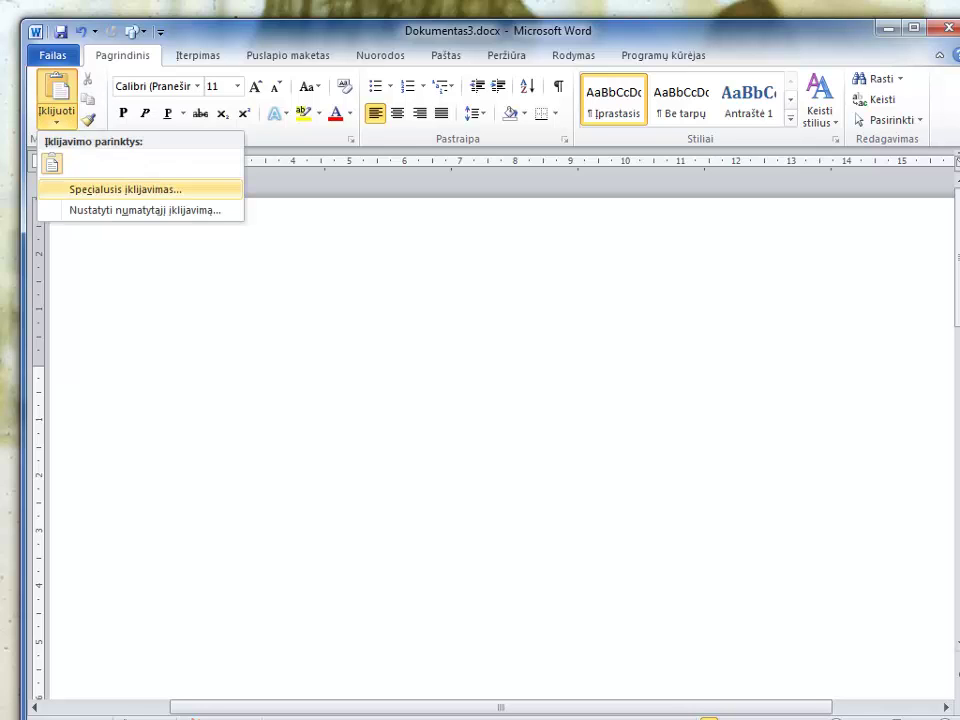
key("Escape")
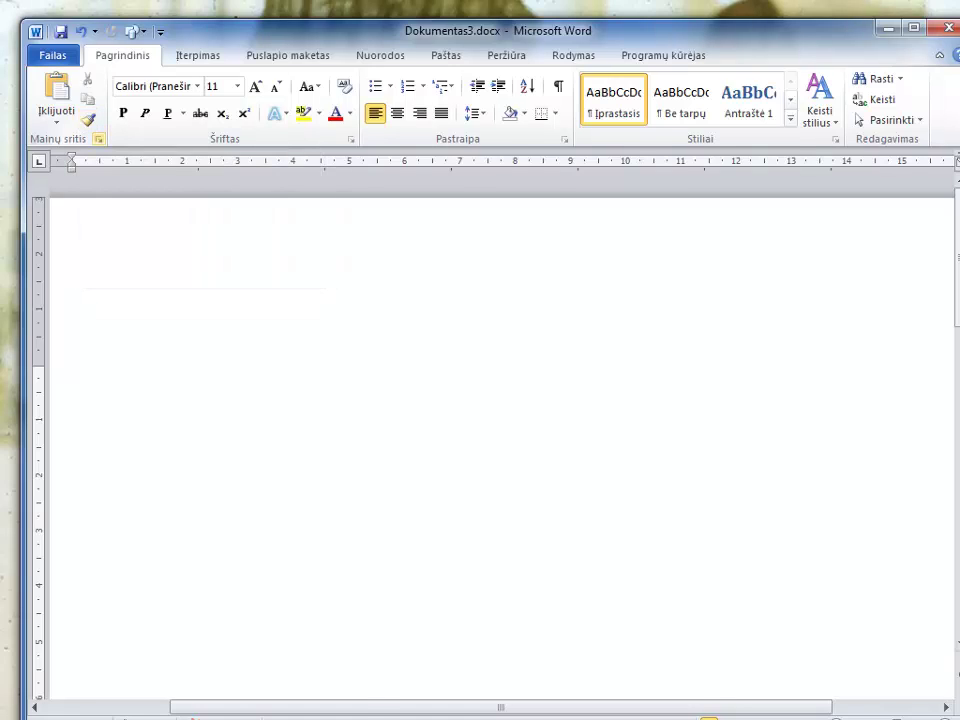
left_click(98, 140)
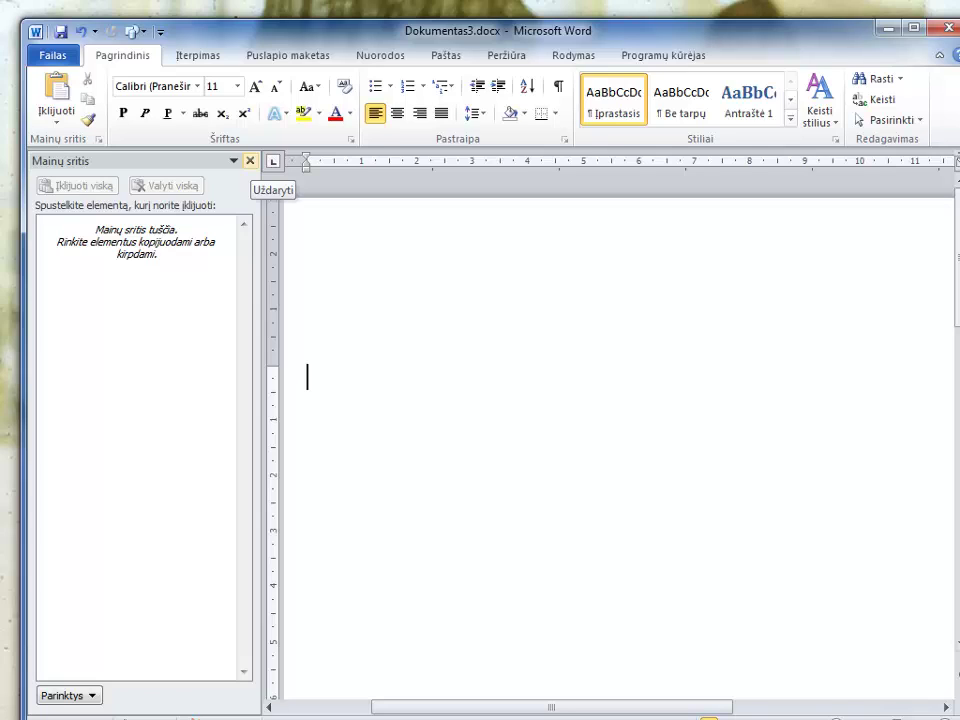
left_click(250, 161)
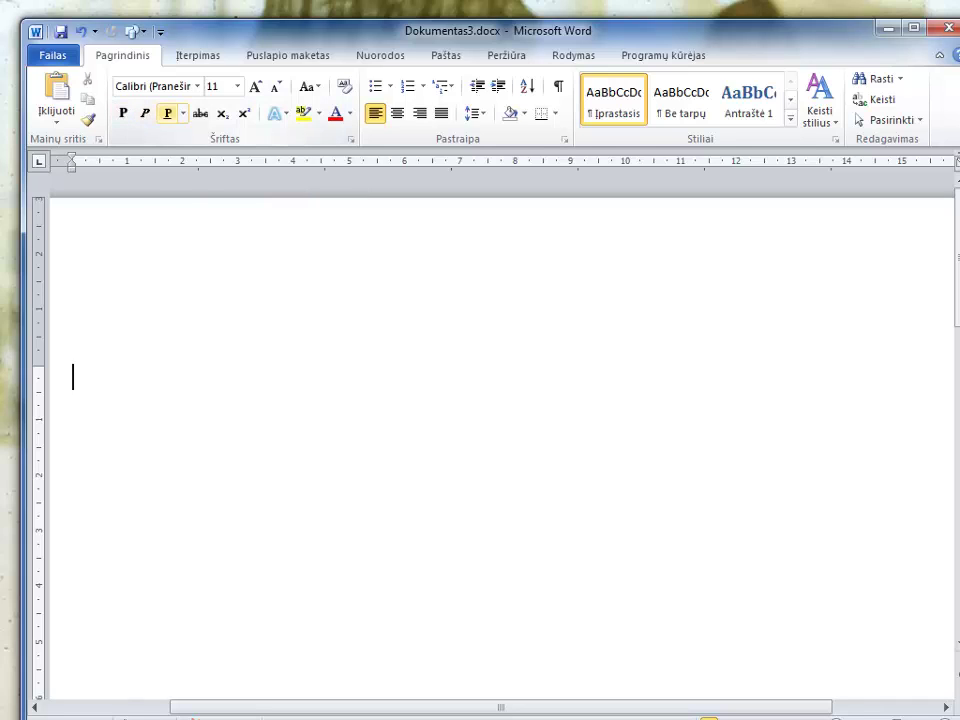
left_click(183, 113)
key("Escape")
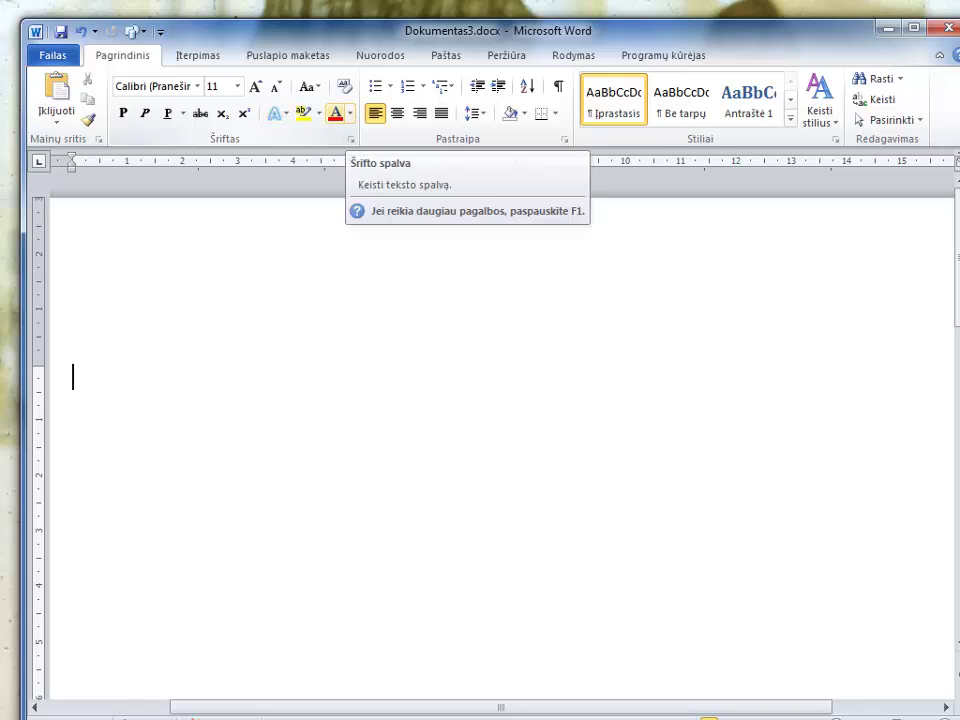
Enter the text "Pirmoji pamoka" in the empty document
type("P")
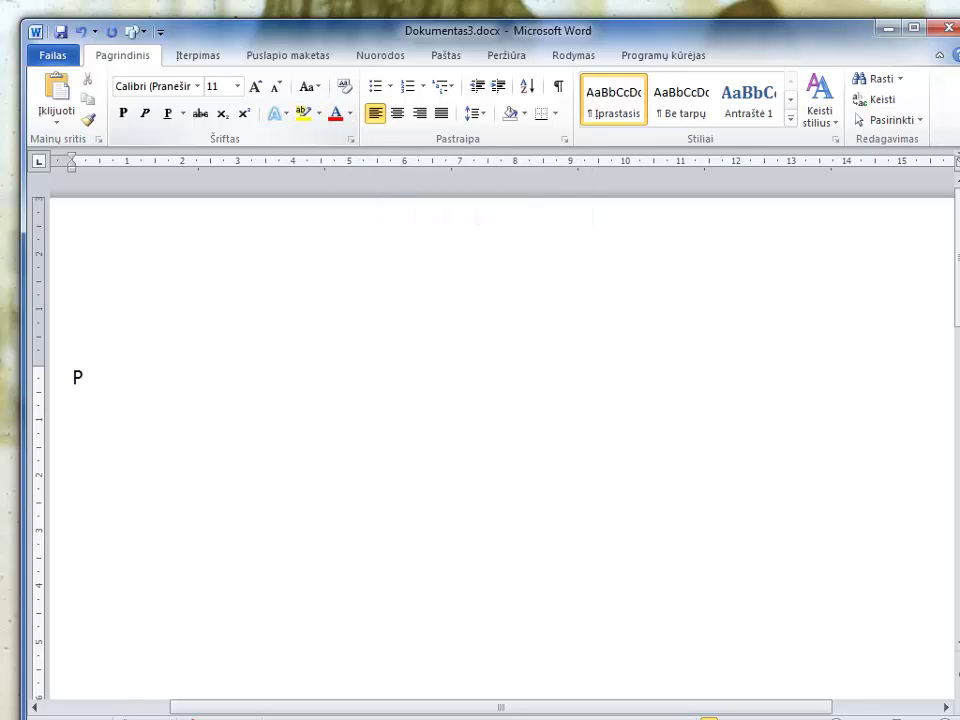
type("irmoji pamoka")
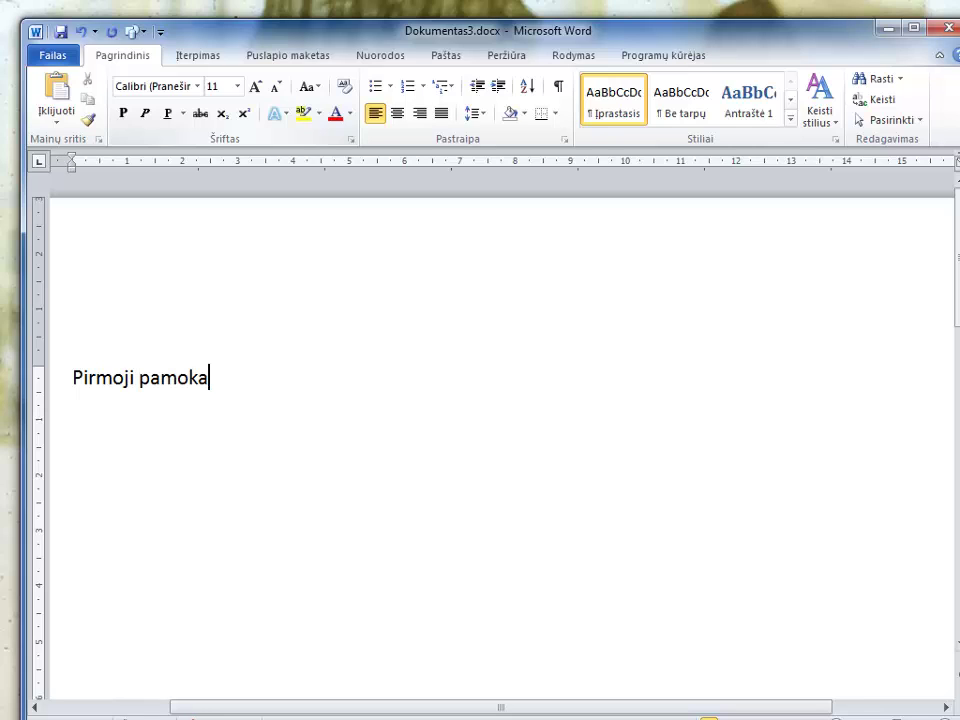
Format the whole text "Pirmoji pamoka" in red, size 12, with the Arial font
key("ctrl+a")
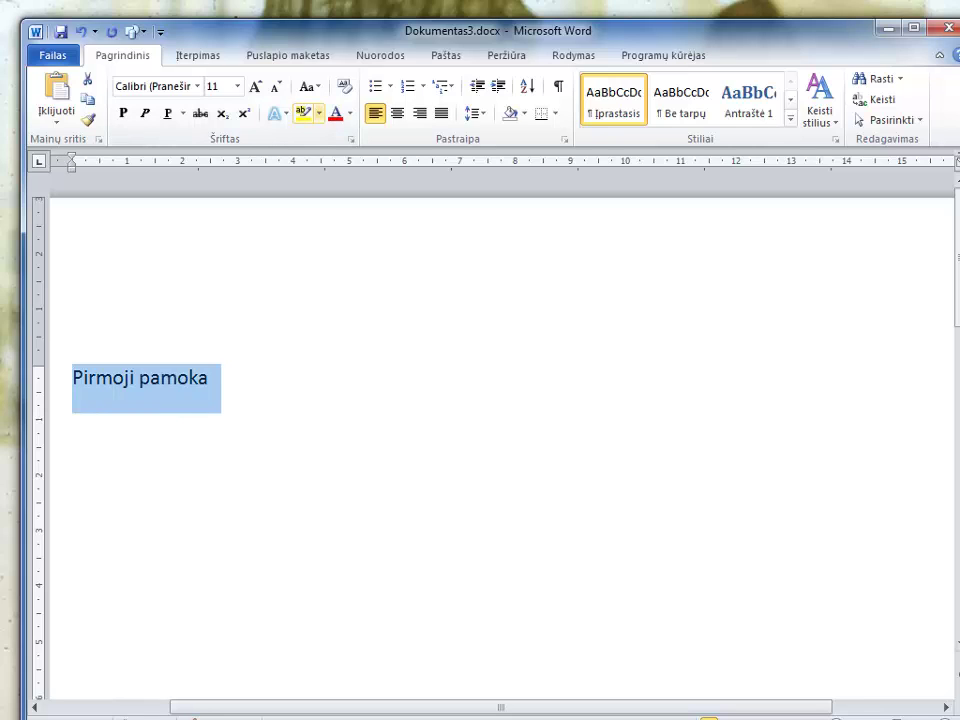
left_click(334, 113)
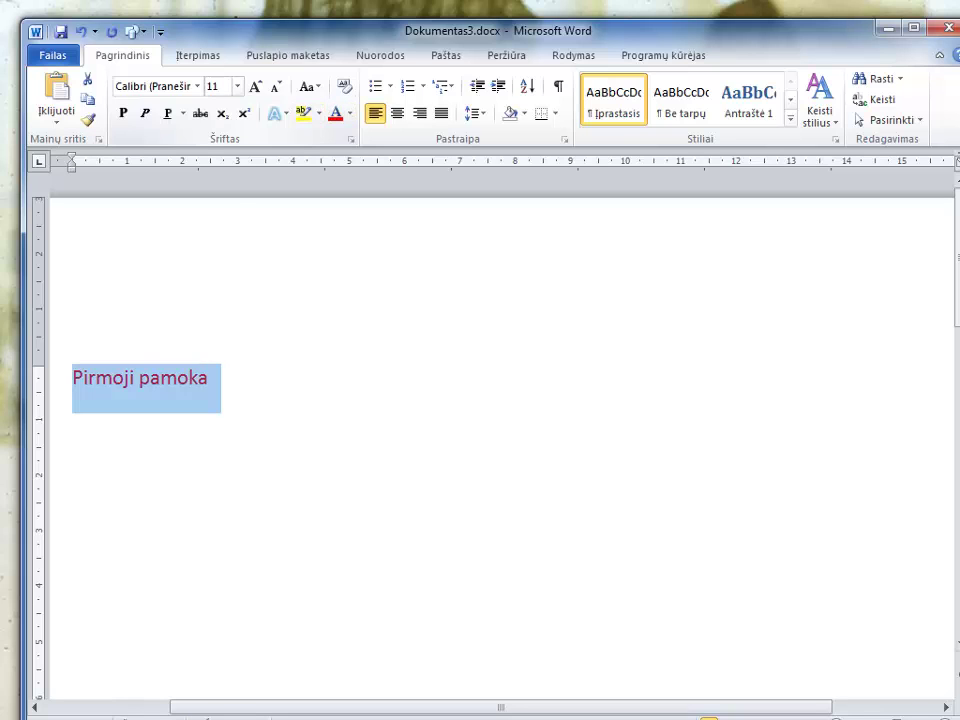
left_click(237, 86)
left_click(214, 167)
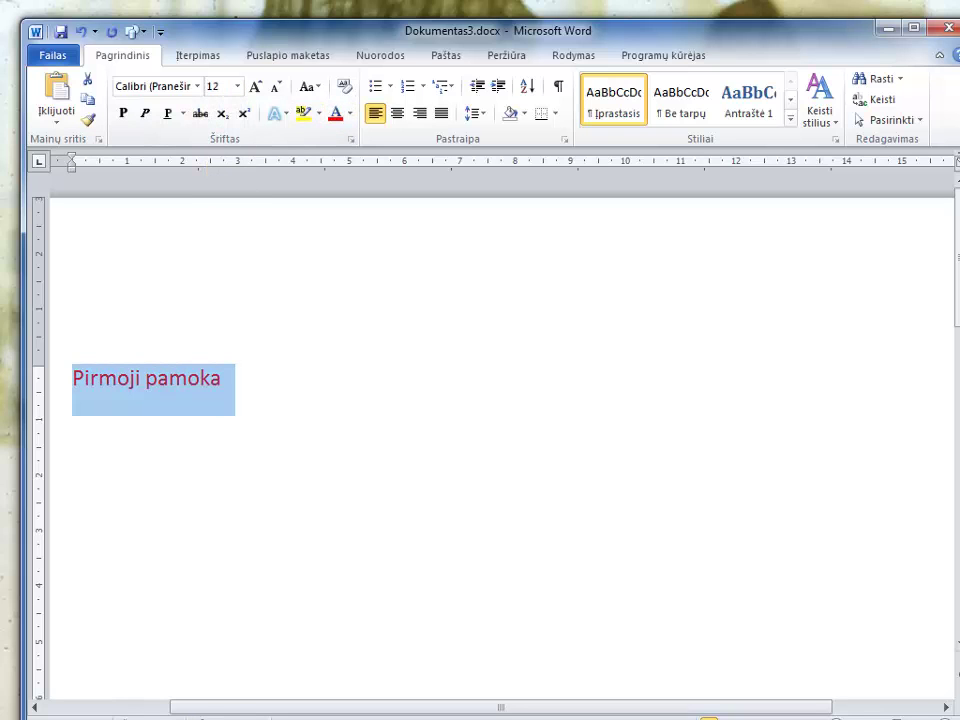
left_click(197, 86)
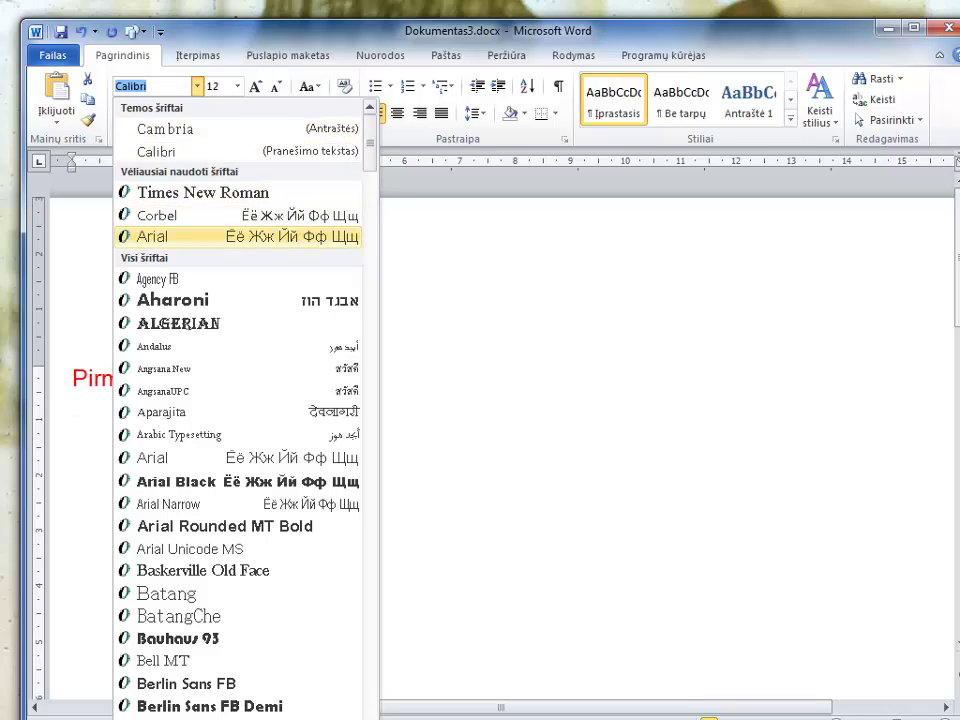
left_click(152, 236)
left_click(236, 380)
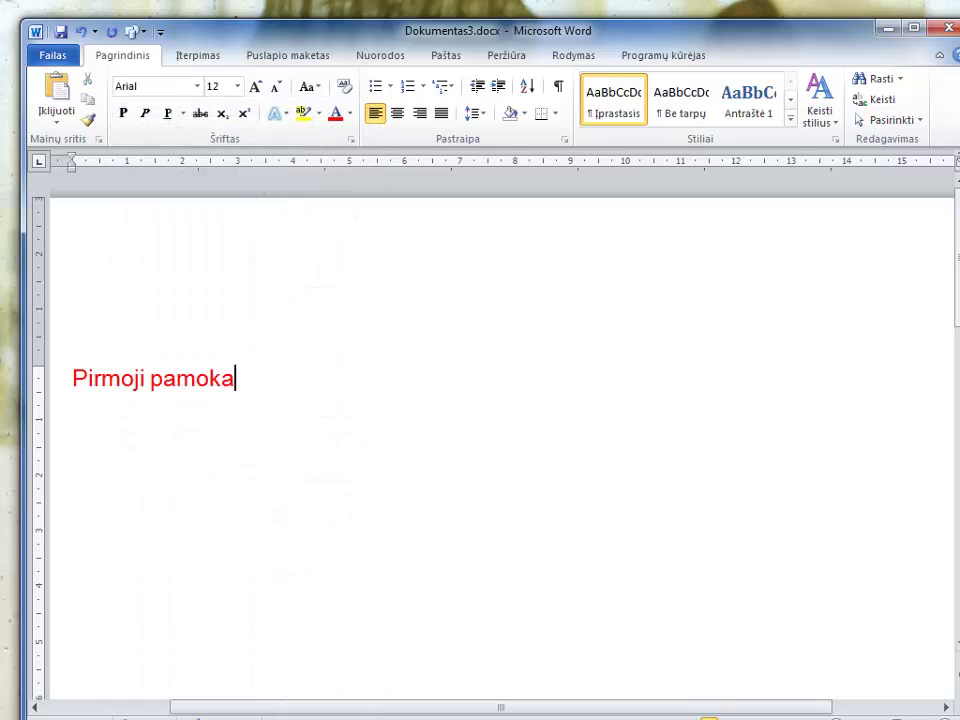
Underline the whole text "Pirmoji pamoka"
left_click_drag(236, 380, 75, 380)
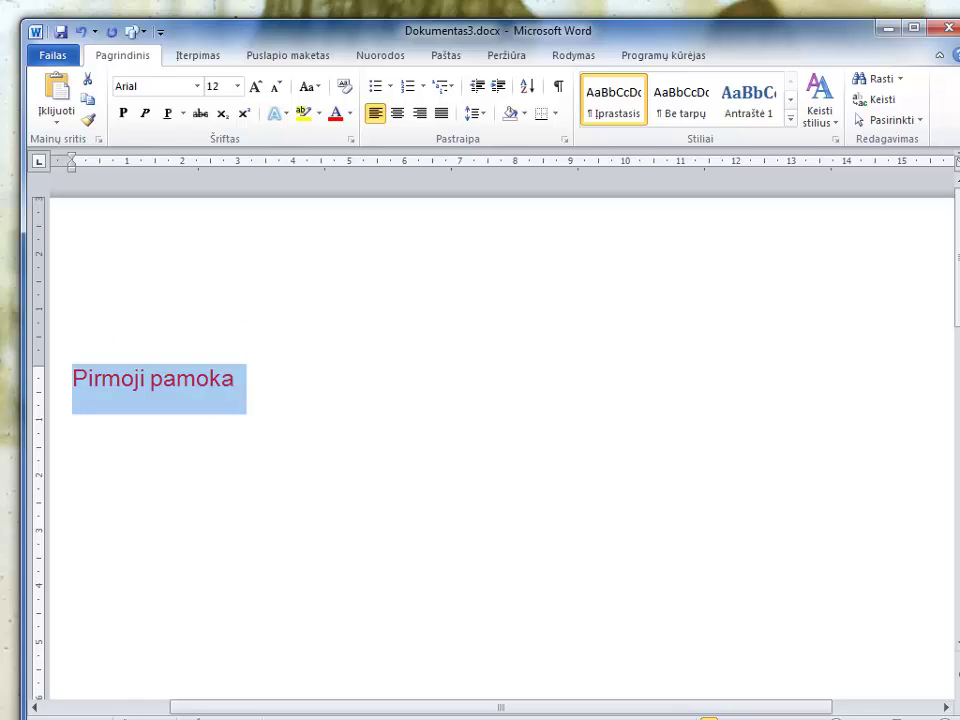
left_click(167, 113)
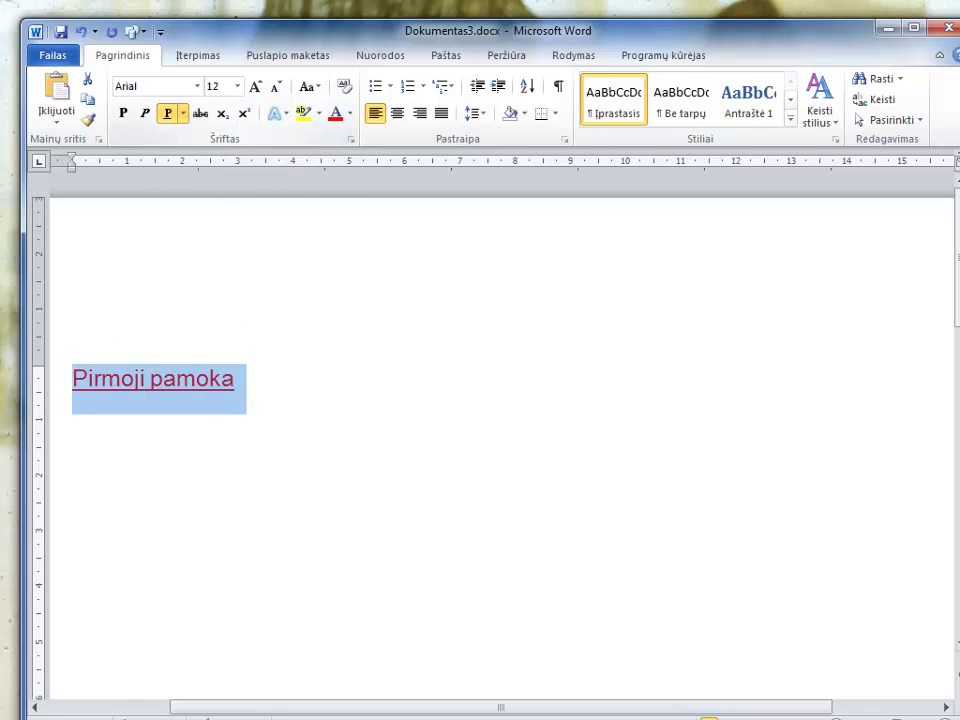
left_click(236, 380)
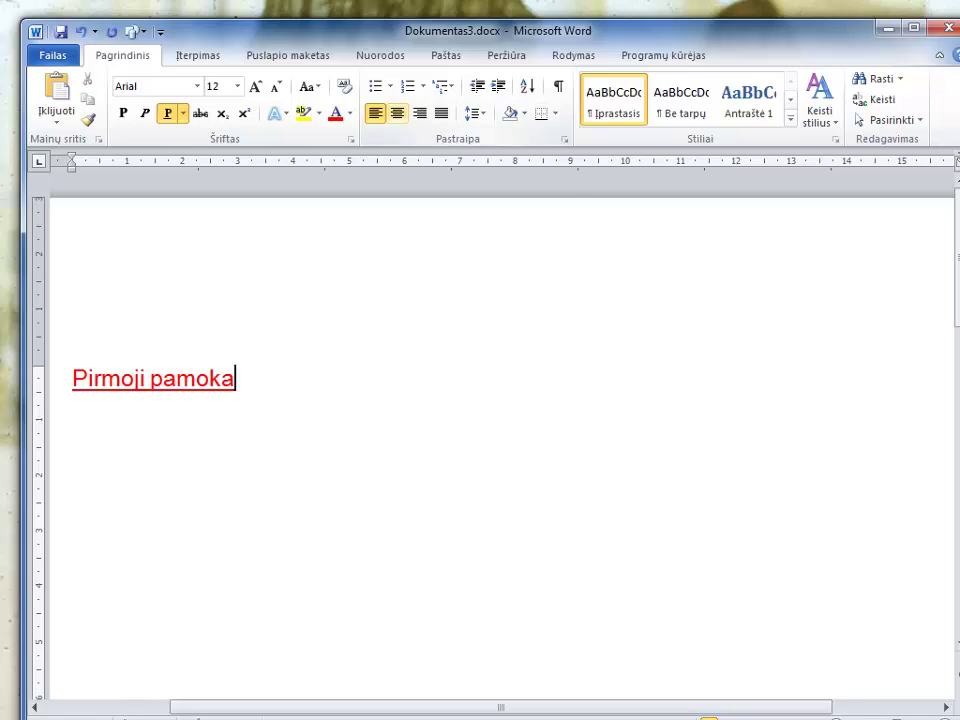
Center the line "Pirmoji pamoka" after trying right and justified alignment
left_click(397, 113)
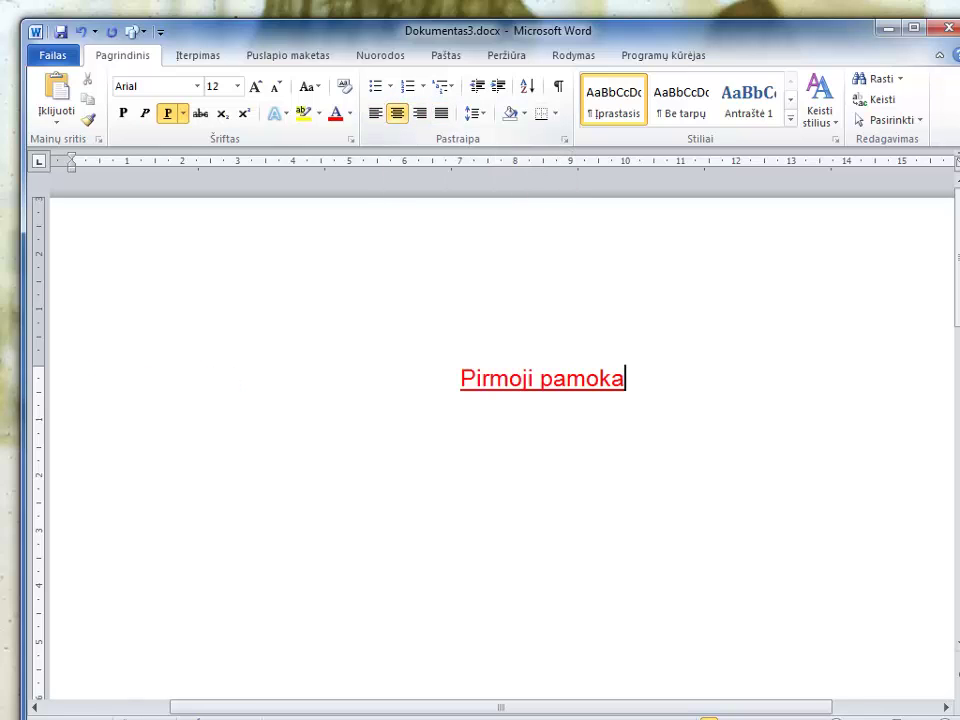
key("ctrl+r")
key("ctrl+j")
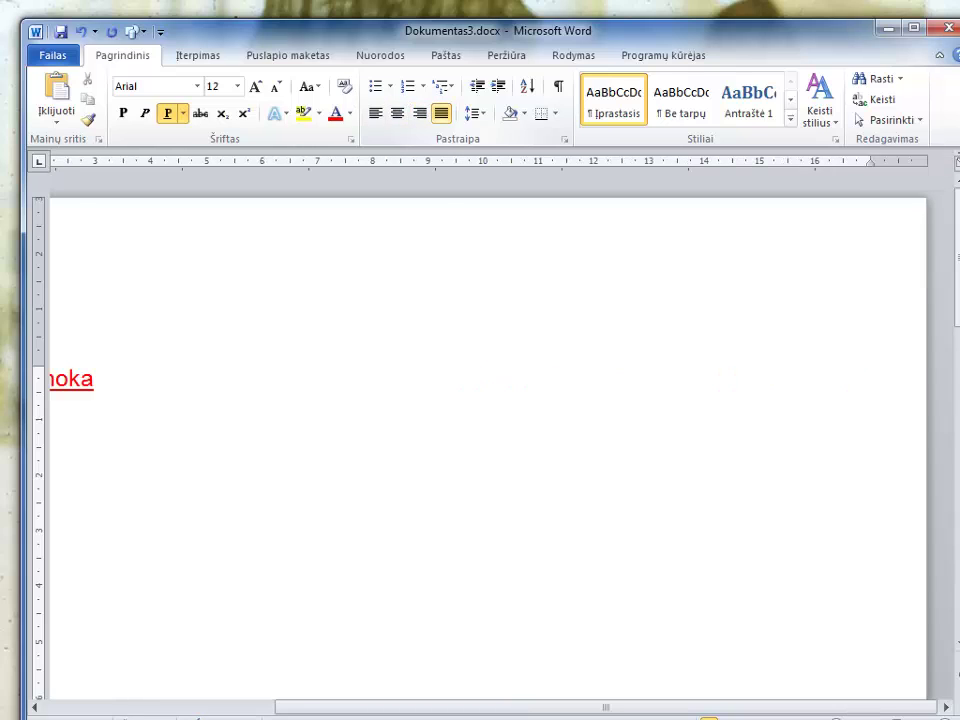
key("ctrl+e")
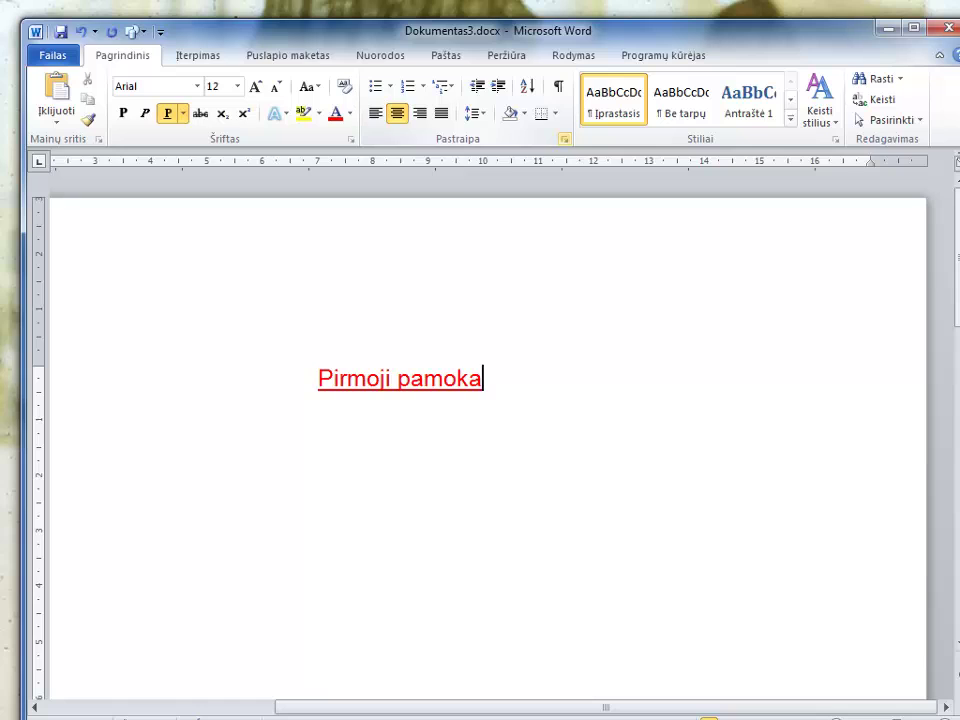
Try the Be tarpų, Antraštė 1 and Pavadinimas styles on the line "Pirmoji pamoka" and settle on the subtitle style Antrinis p...
left_click(682, 100)
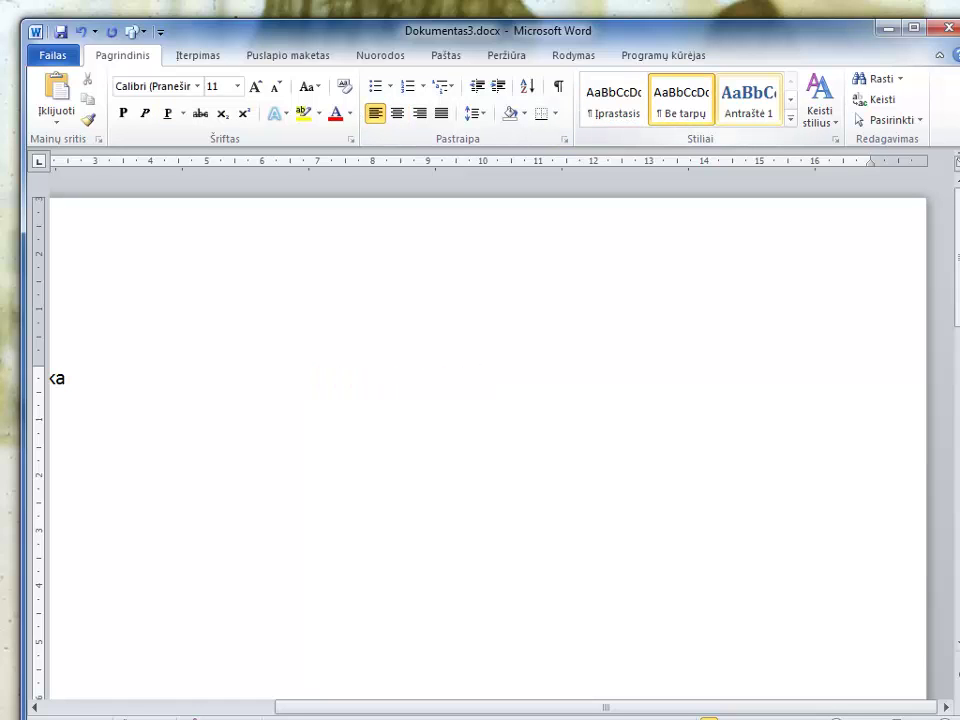
left_click(749, 100)
left_click(790, 99)
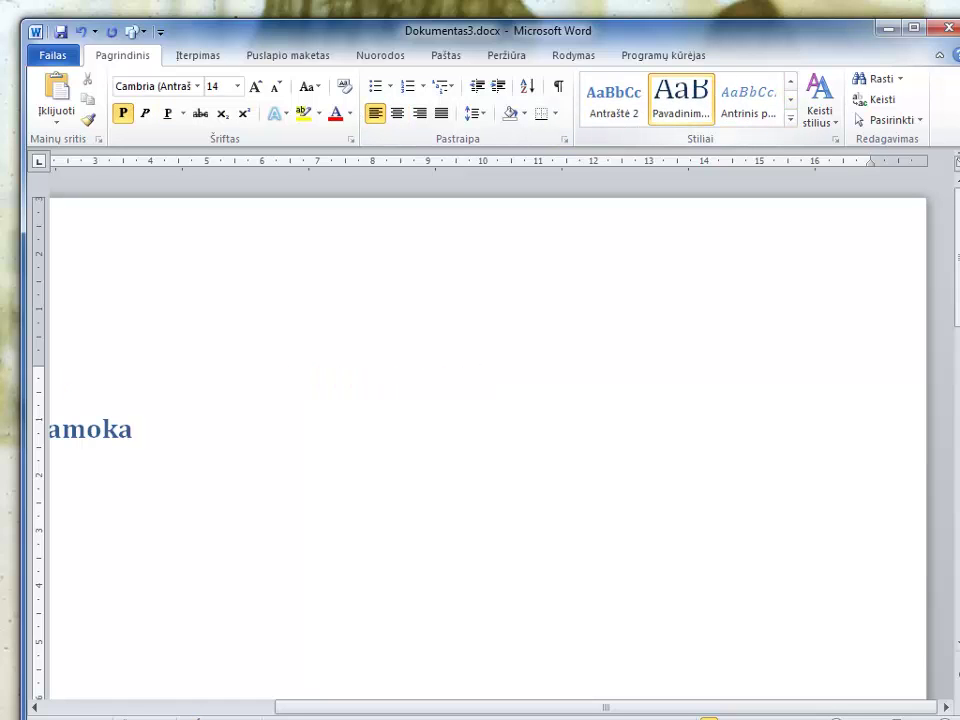
left_click(681, 100)
left_click(749, 100)
left_click(790, 99)
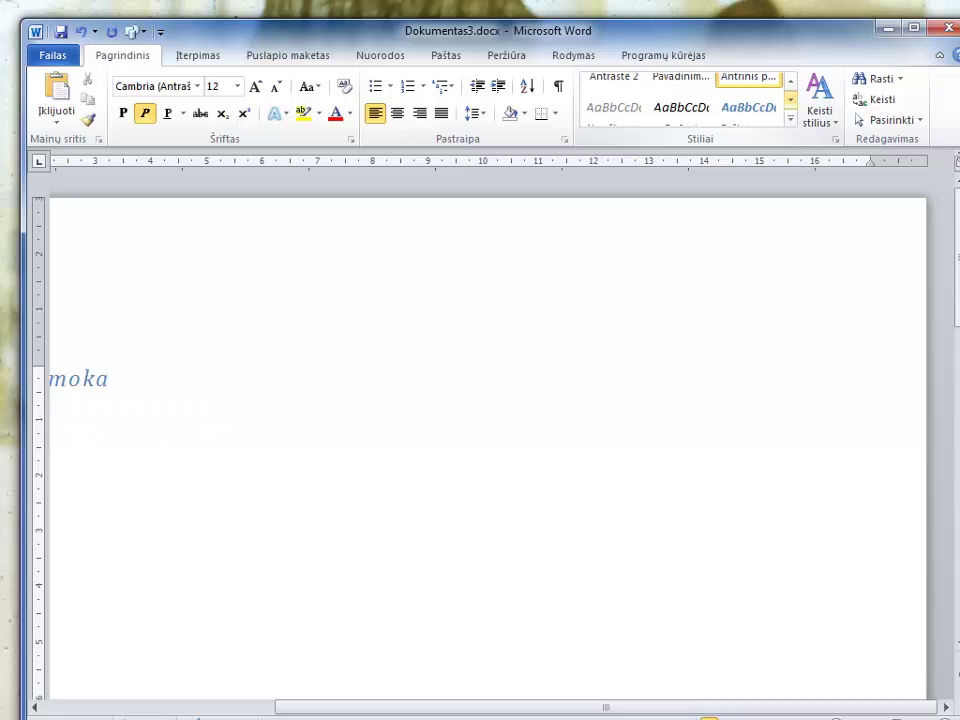
left_click_drag(606, 707, 391, 707)
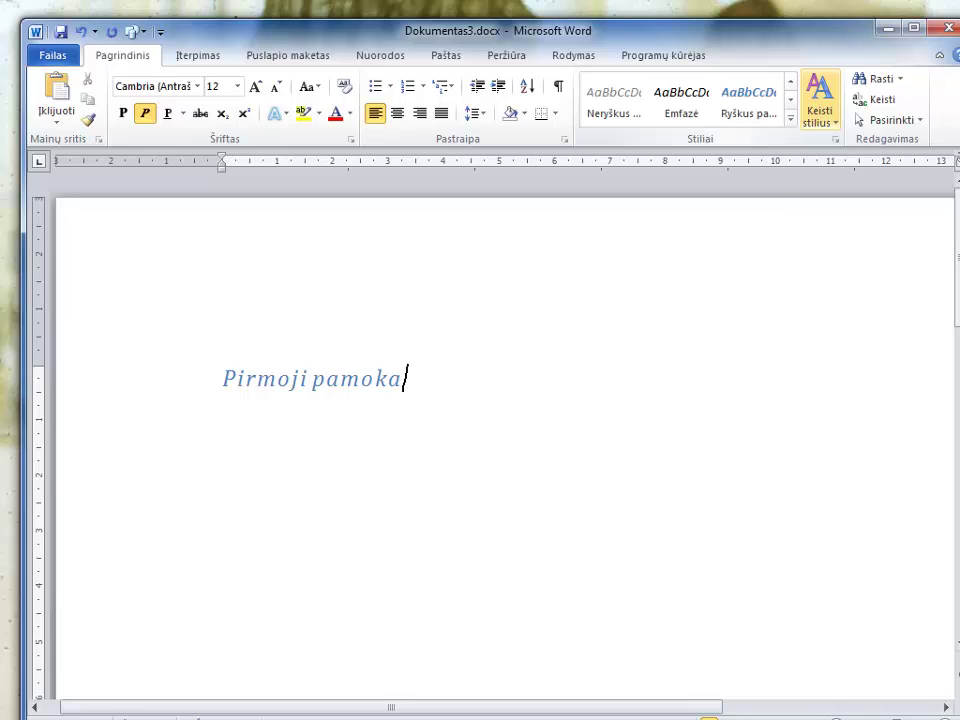
Examine the options for changing styles, finding text and selecting content without applying any of them
left_click(819, 110)
left_click(819, 112)
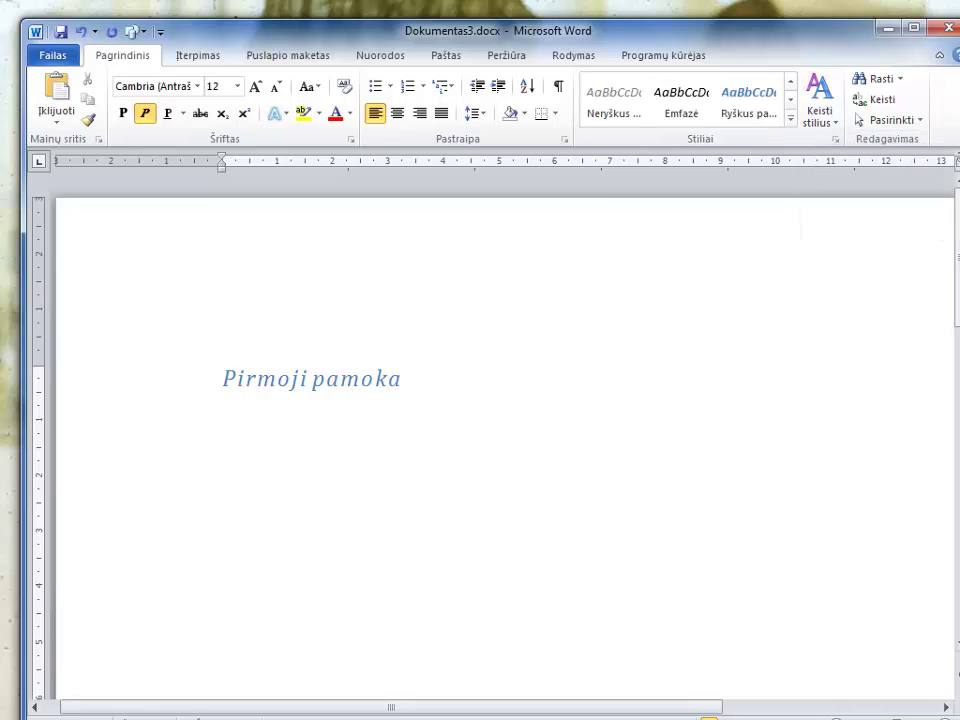
left_click(899, 78)
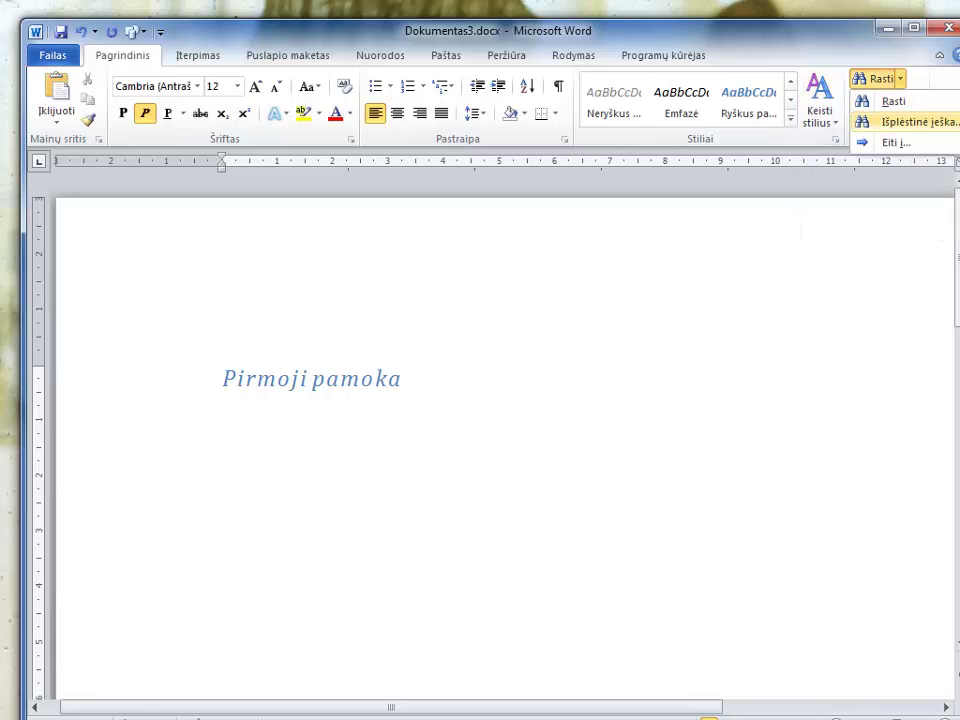
left_click(899, 79)
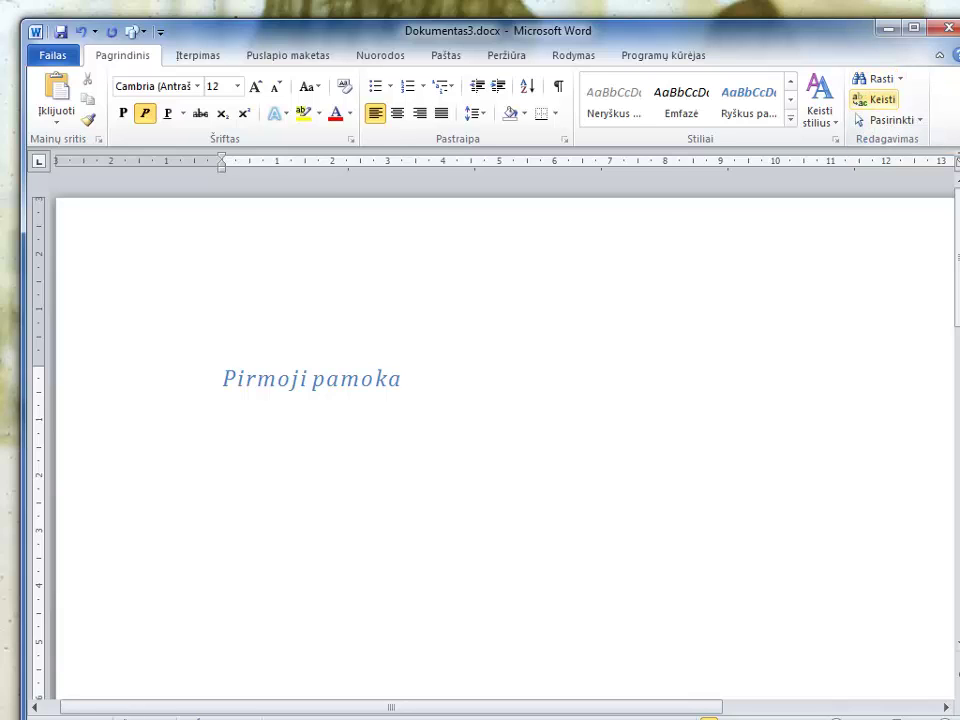
left_click(893, 120)
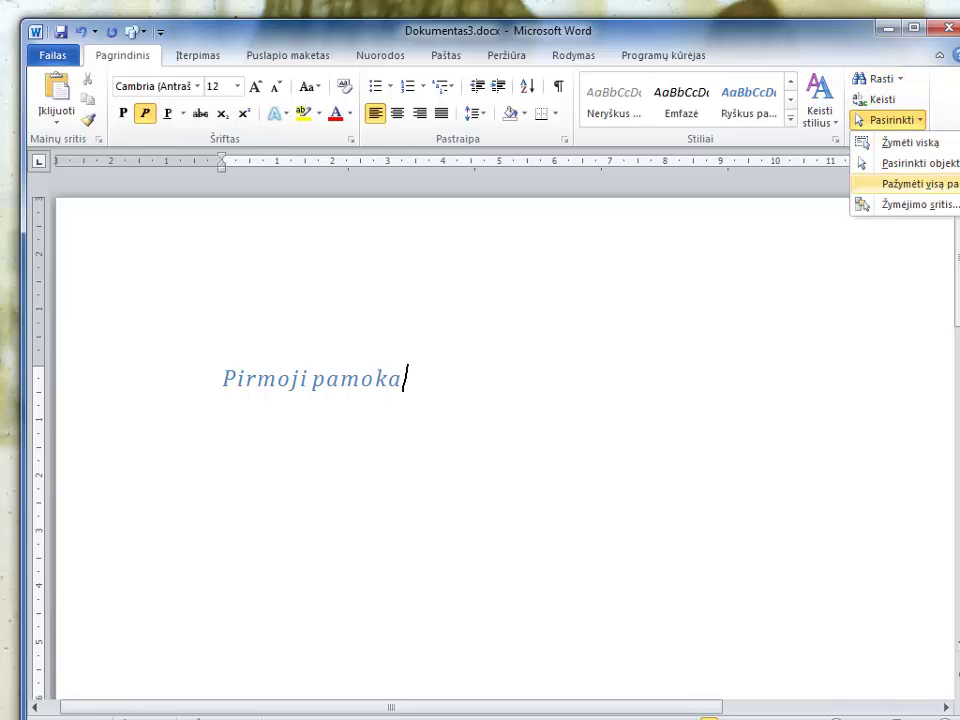
left_click(893, 120)
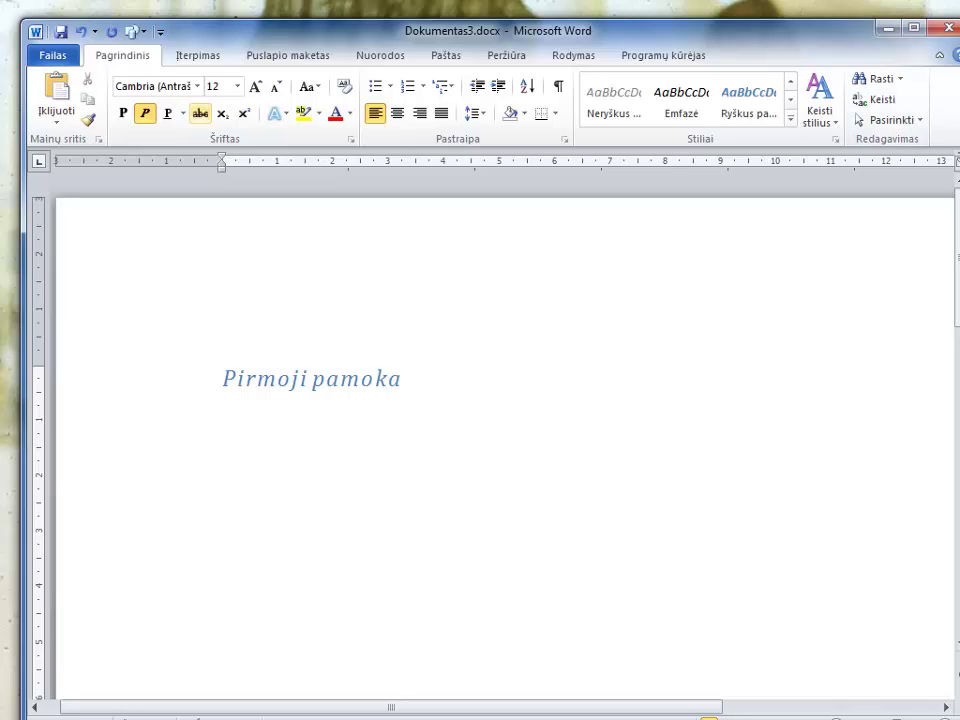
Insert the built-in Austin cover page into the document
left_click(198, 55)
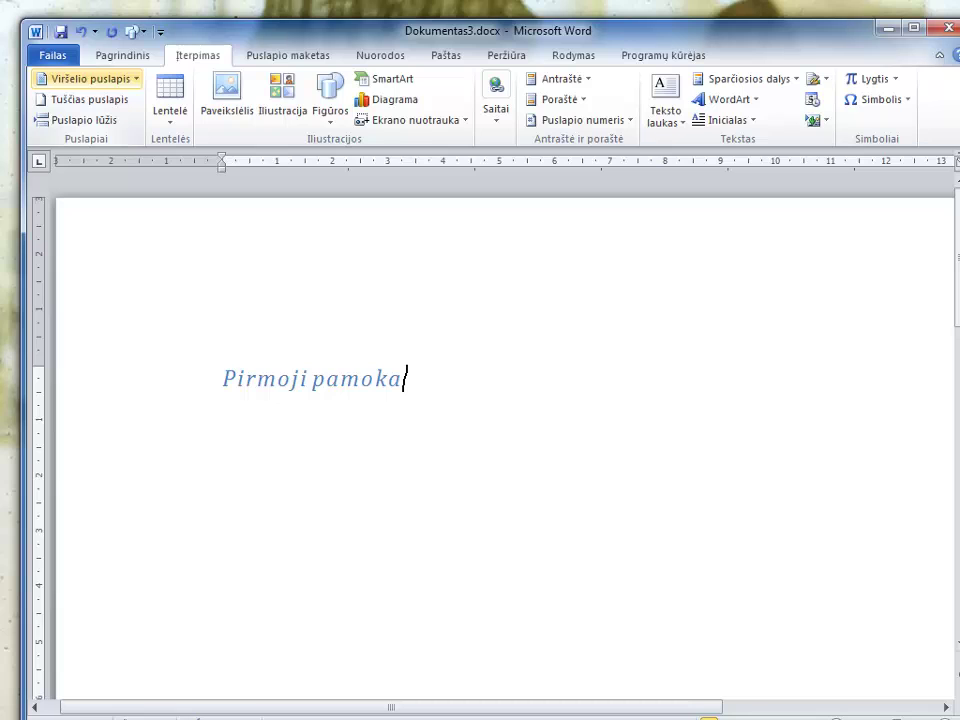
left_click(90, 78)
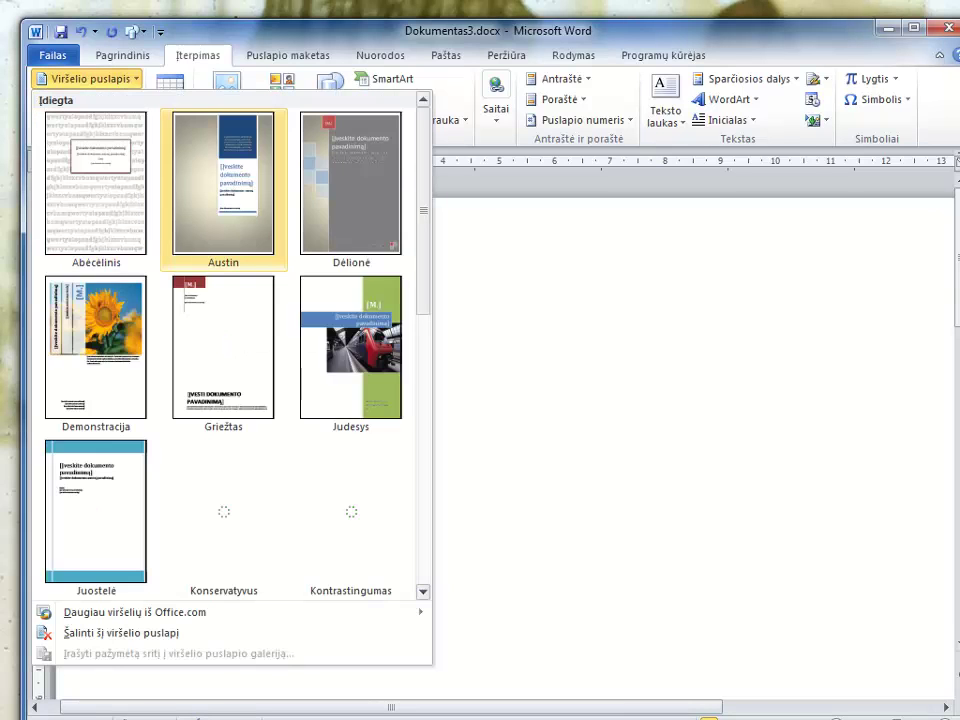
left_click(223, 185)
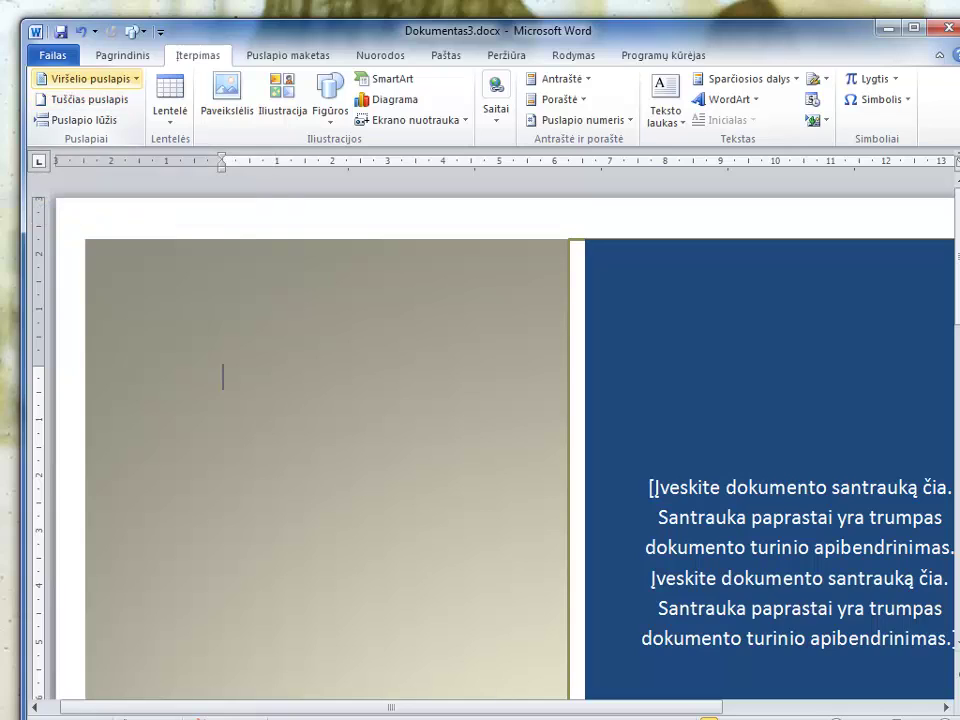
Examine the choices for inserting tables, shapes, charts, screenshots and links without inserting anything
left_click(170, 100)
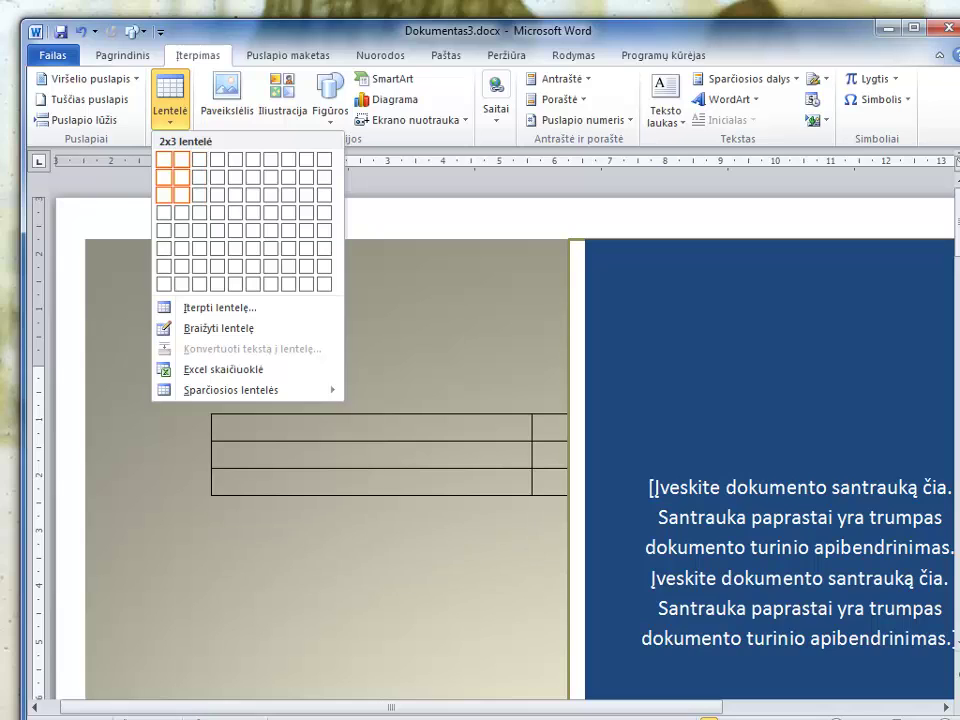
left_click(170, 100)
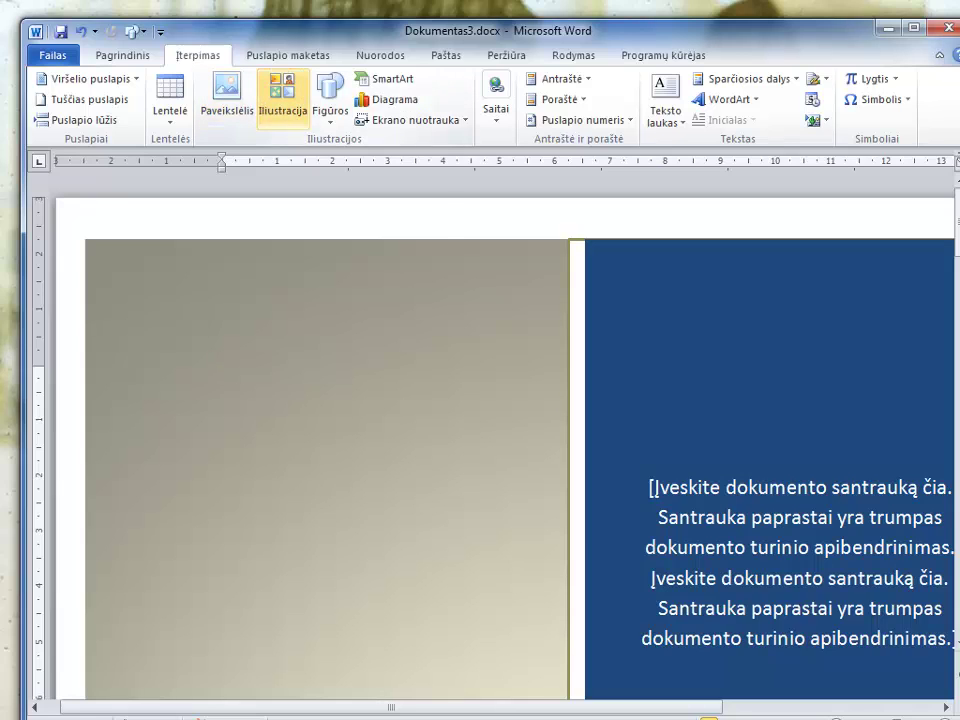
left_click(330, 100)
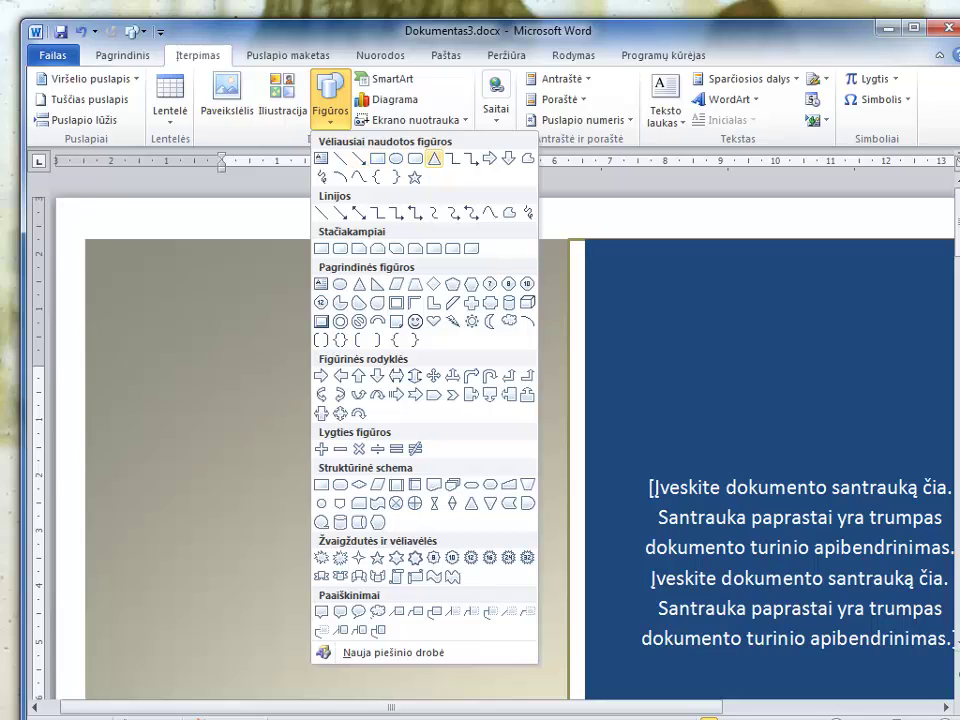
left_click(392, 100)
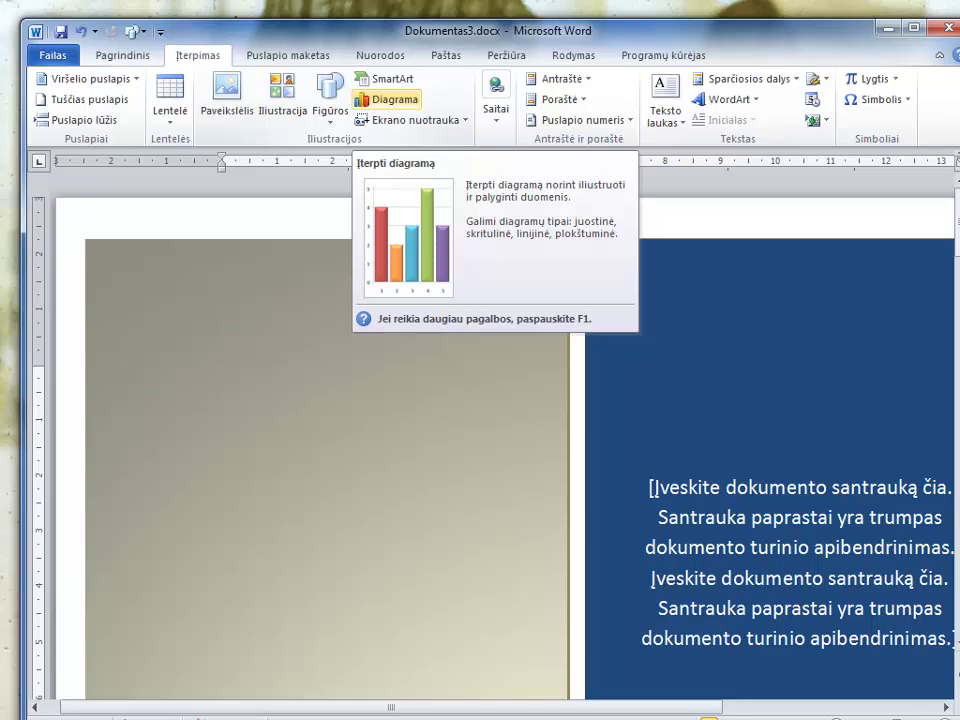
left_click(410, 120)
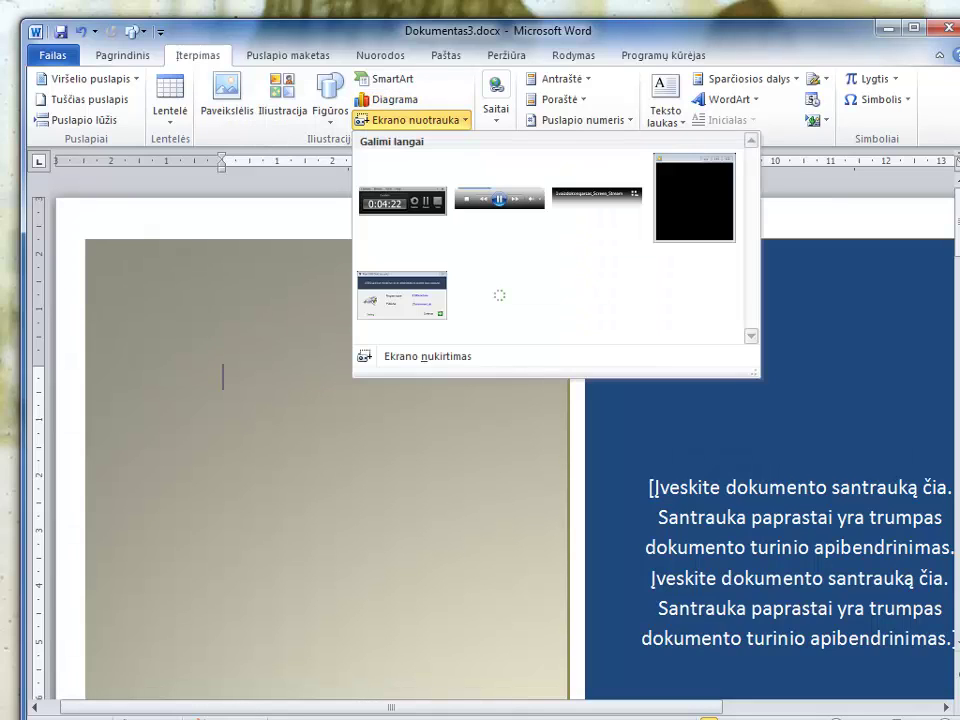
key("Escape")
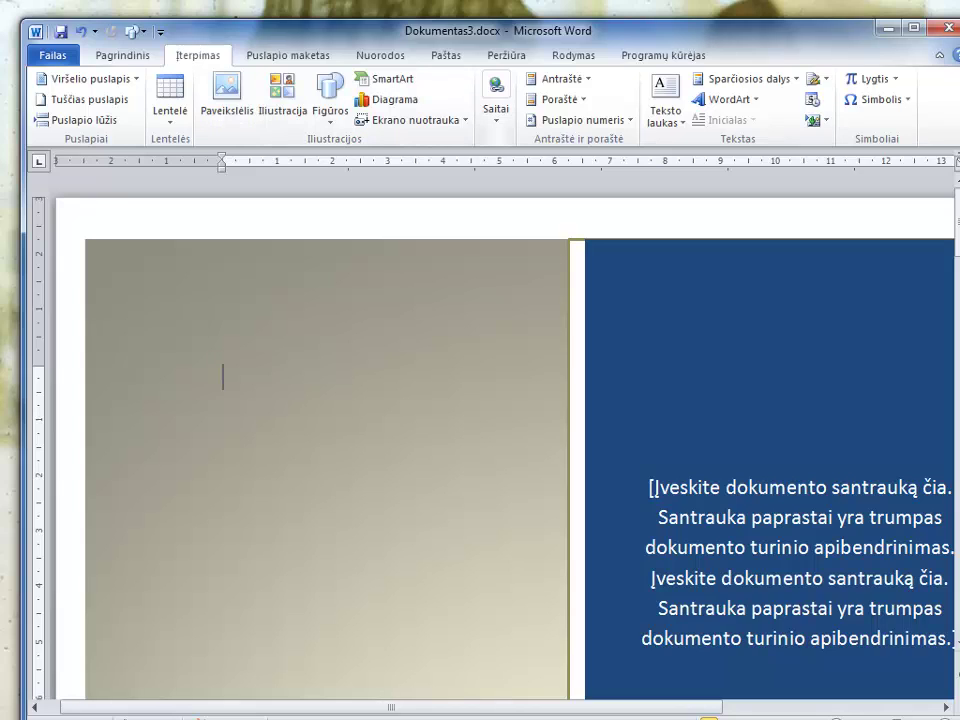
left_click(496, 108)
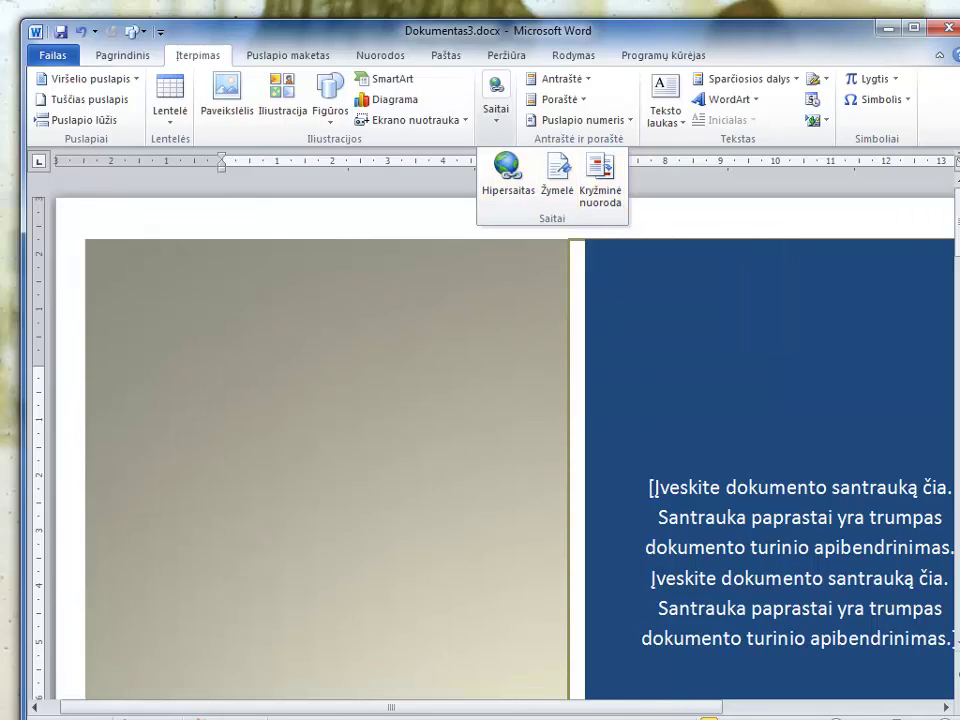
left_click(496, 112)
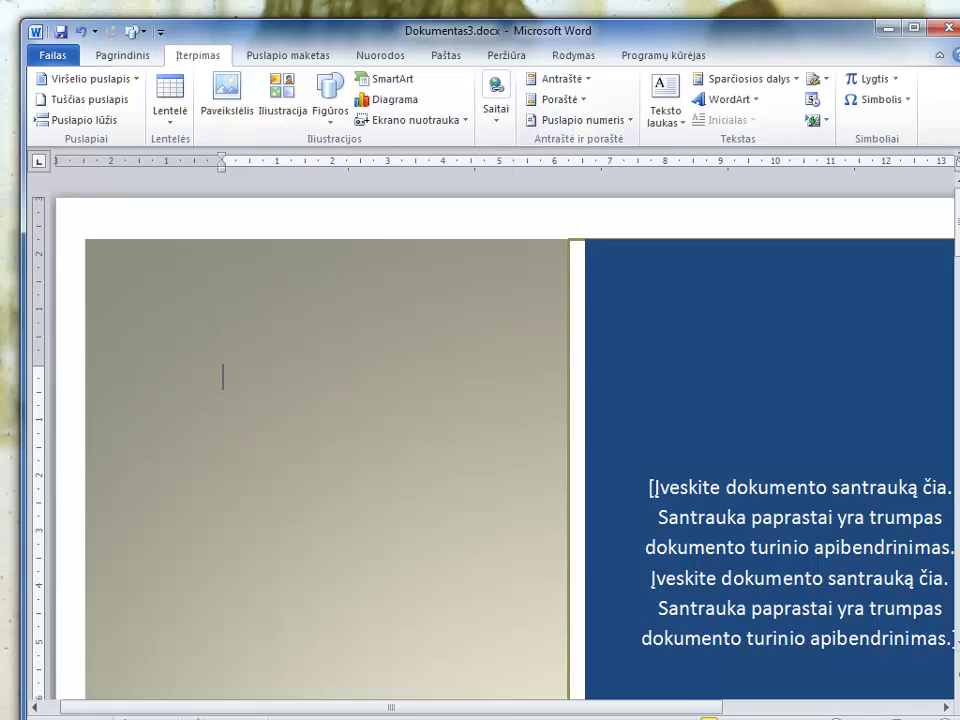
Insert the built-in sidebar text box Abėcėlinė šoninė juosta on the cover page
left_click(665, 100)
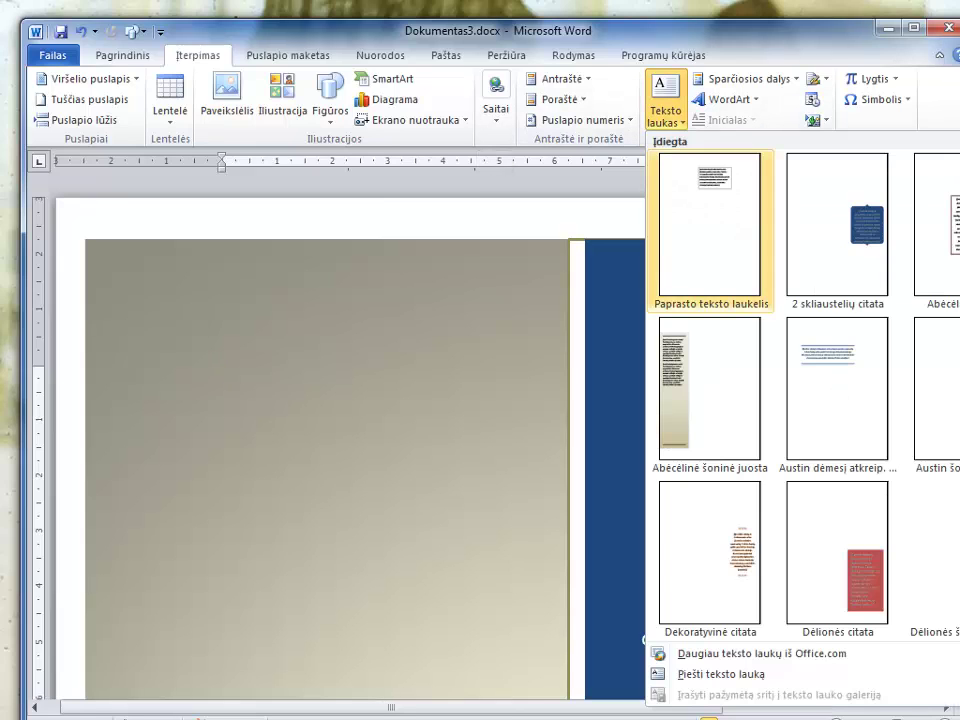
left_click(709, 390)
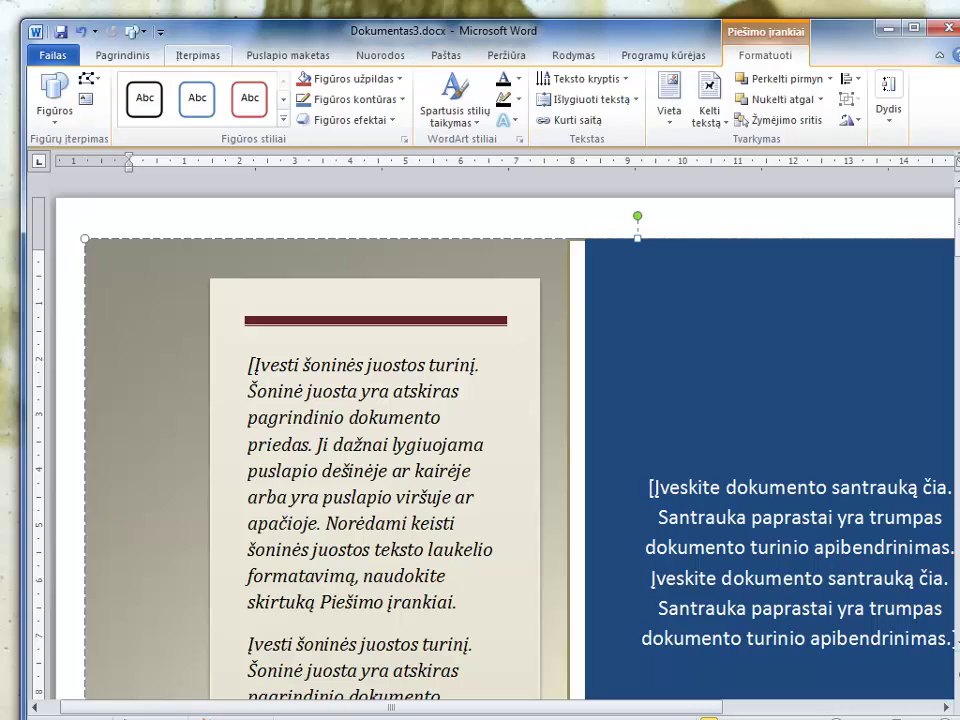
View the built-in equations available for insertion without adding one
left_click(198, 55)
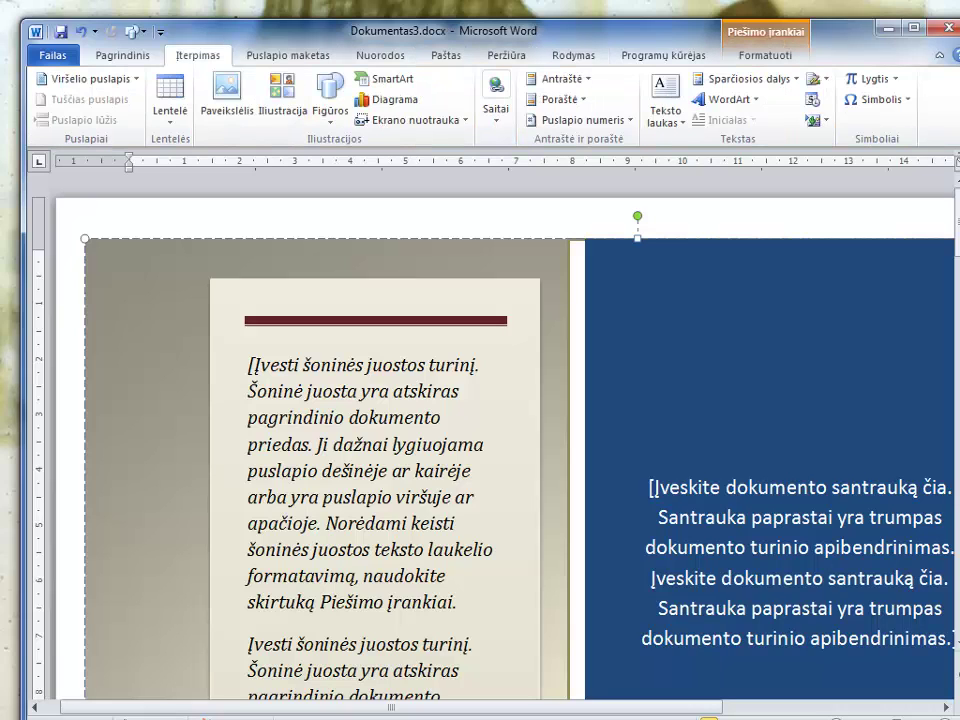
left_click(896, 78)
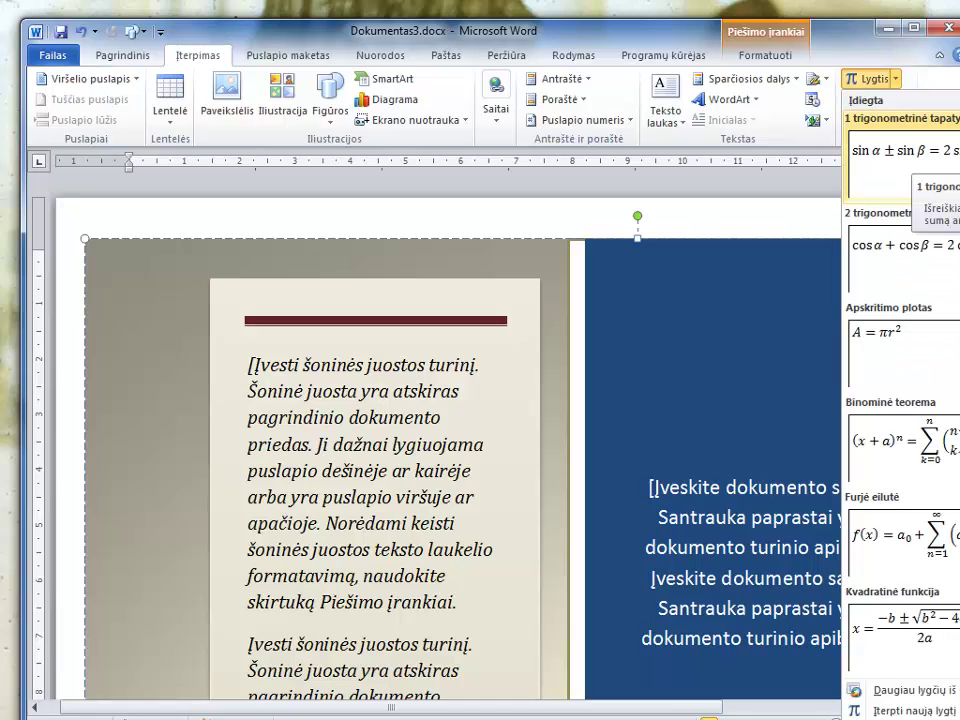
left_click(896, 78)
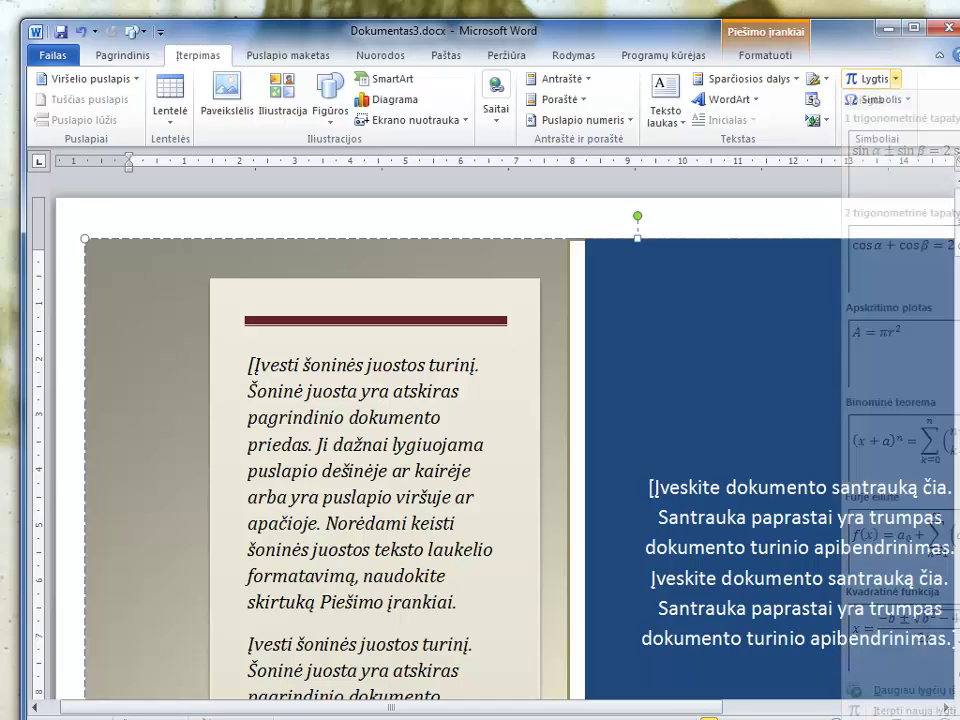
Deselect the cover page text box and apply the Kompozitinis theme to the document
left_click(288, 55)
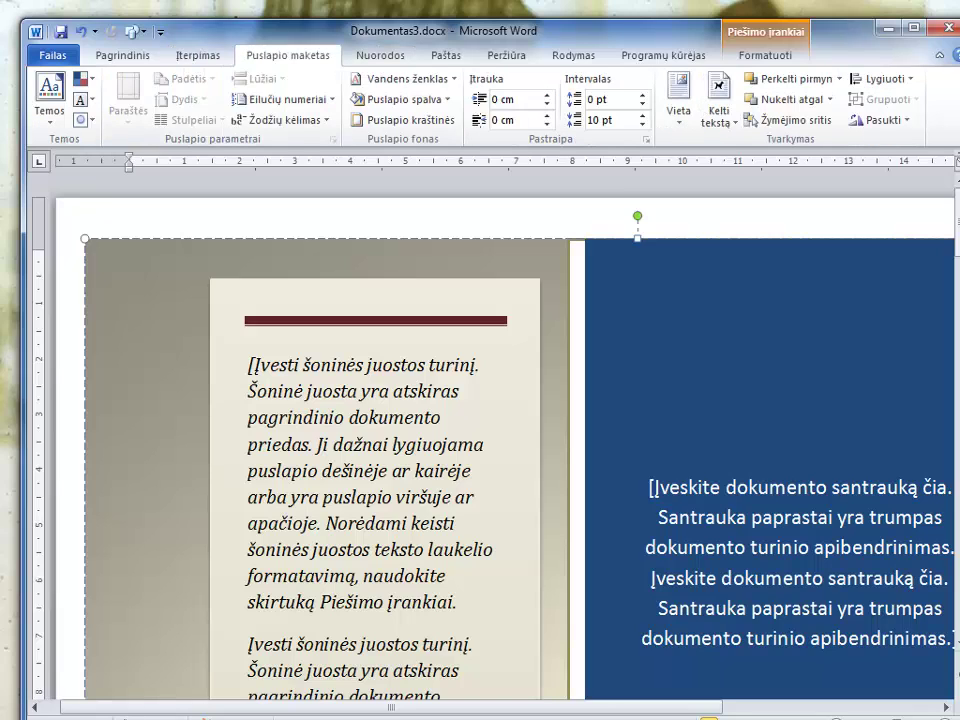
left_click(160, 219)
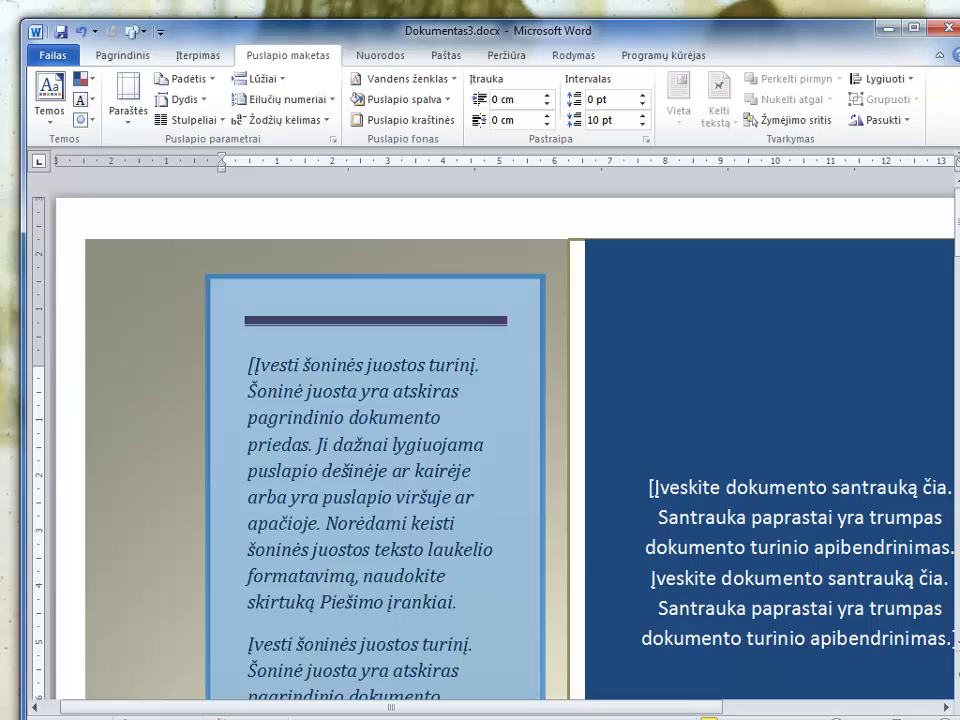
left_click(50, 95)
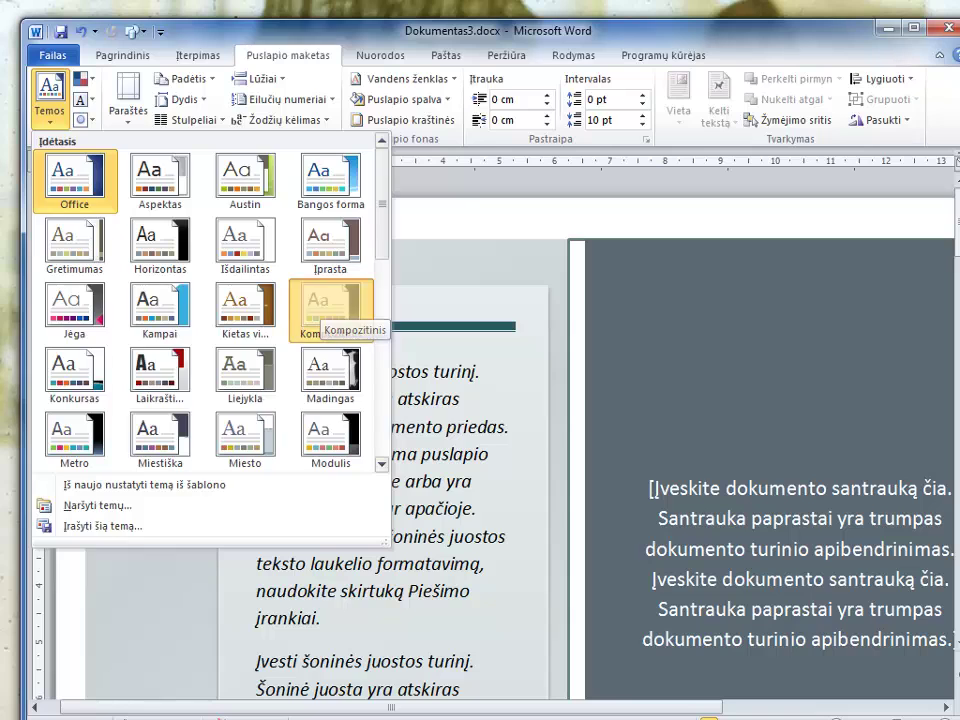
left_click(330, 305)
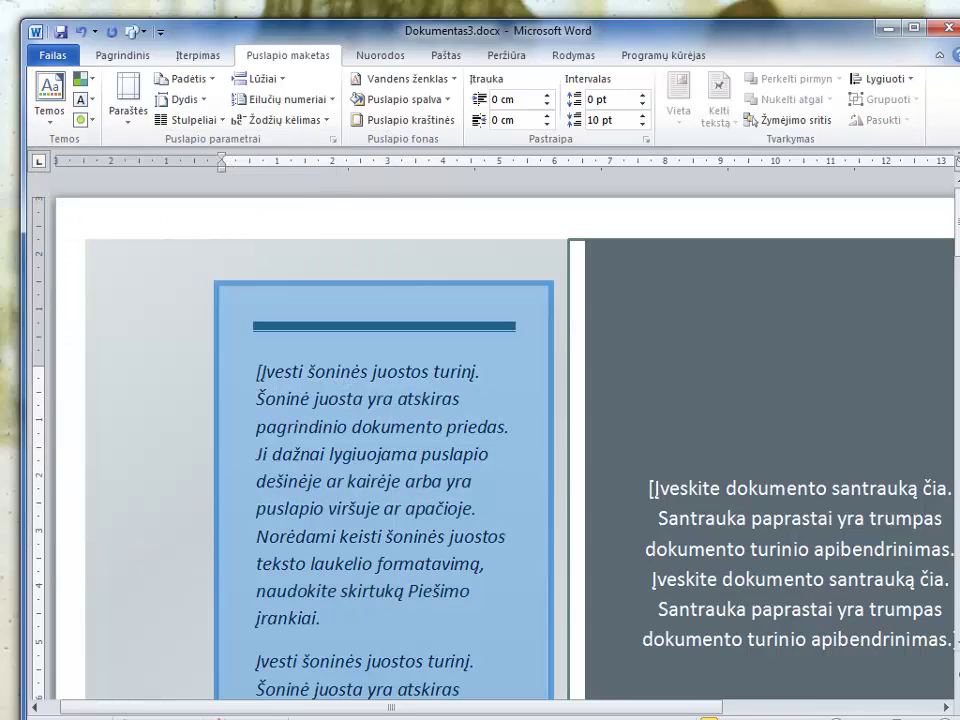
Examine the theme colour sets and the margin, line numbering and break options without applying any
left_click(82, 78)
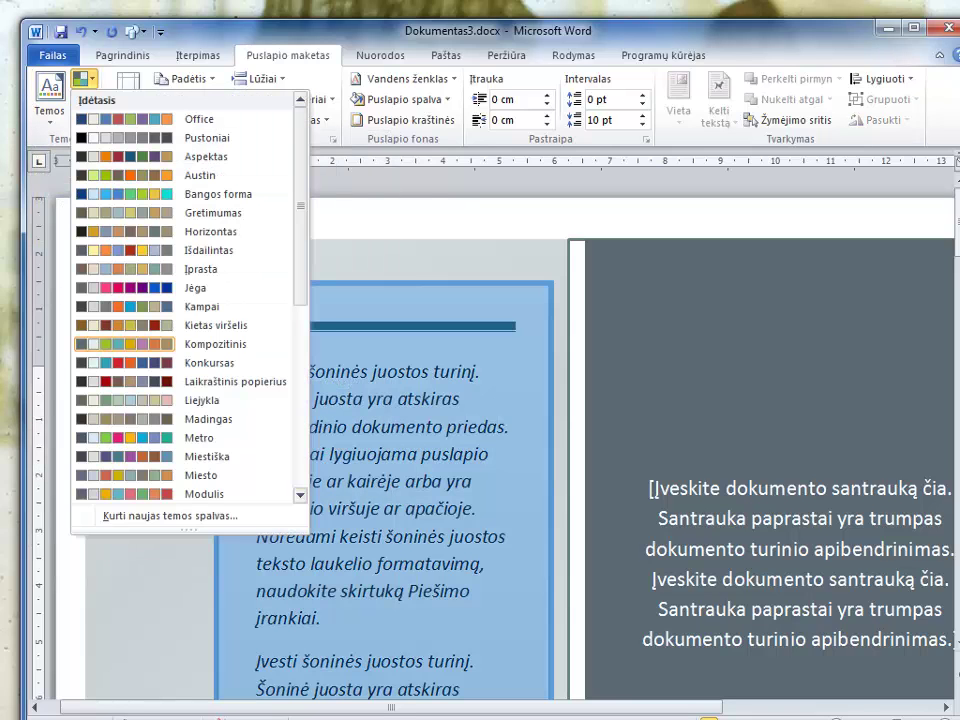
key("Escape")
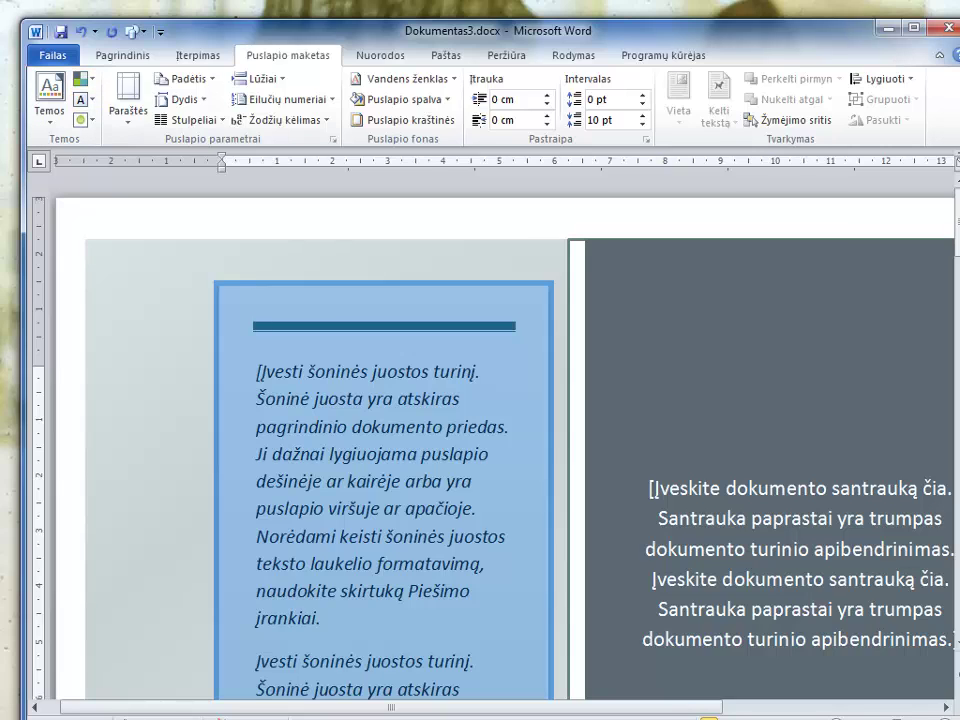
left_click(128, 98)
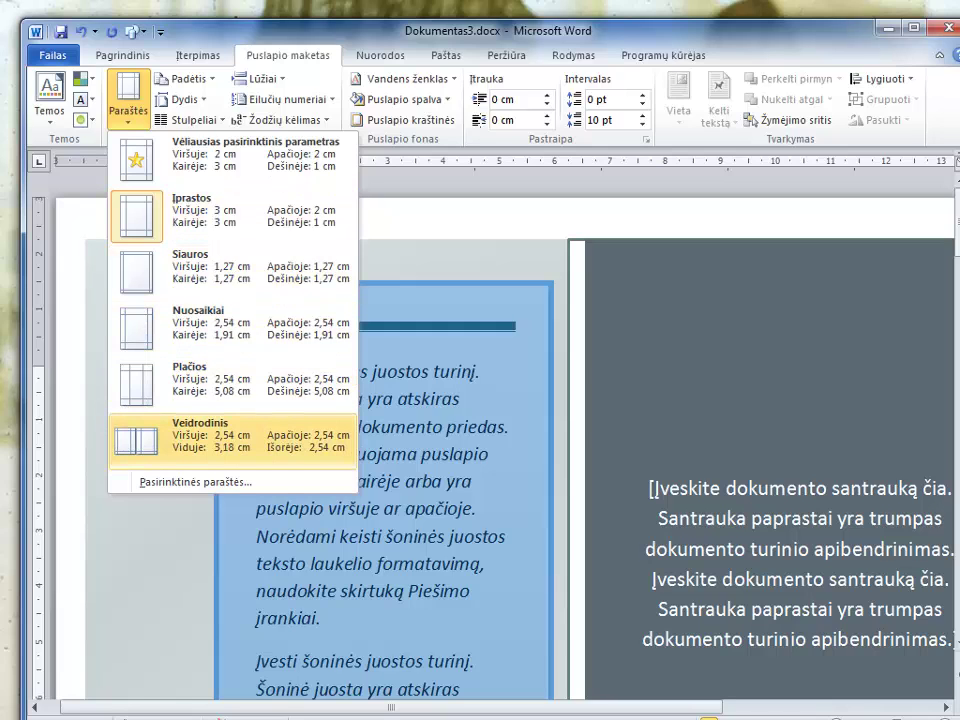
left_click(128, 98)
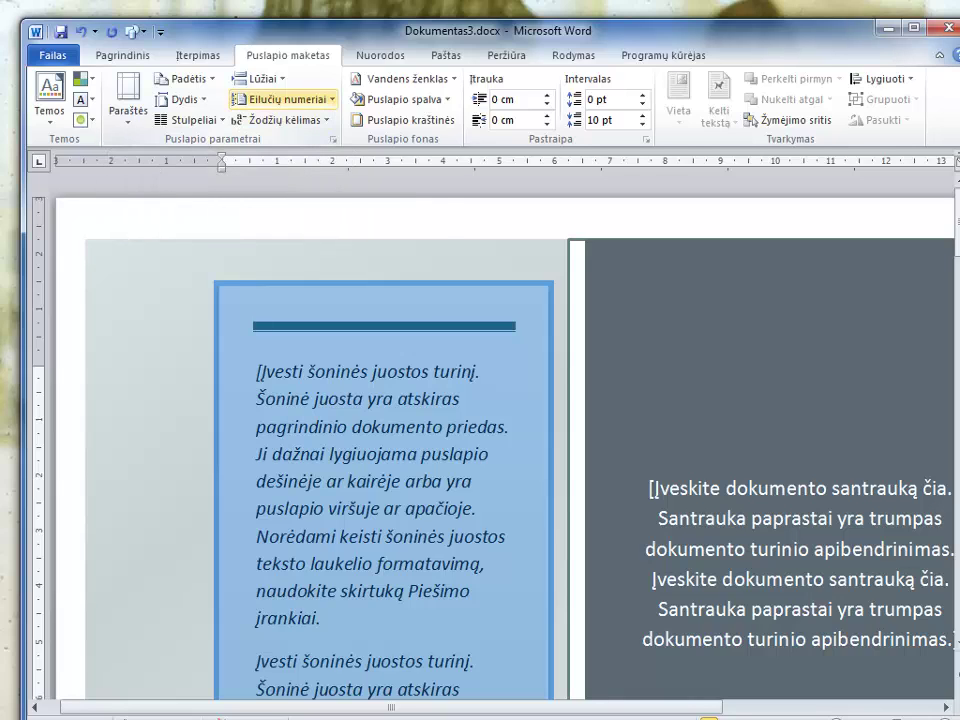
left_click(280, 99)
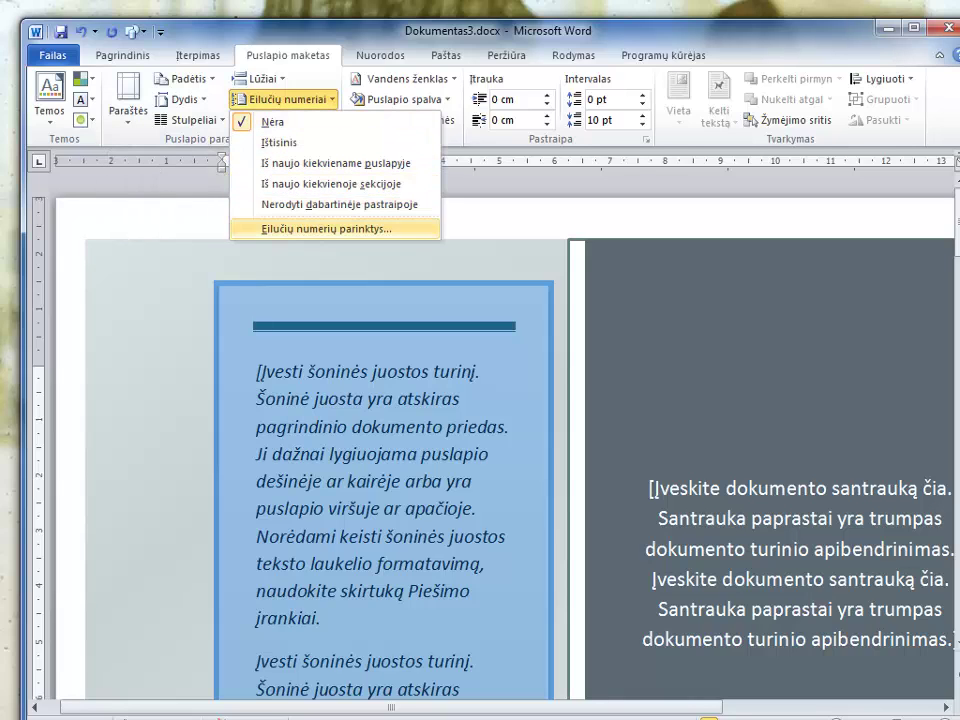
left_click(258, 78)
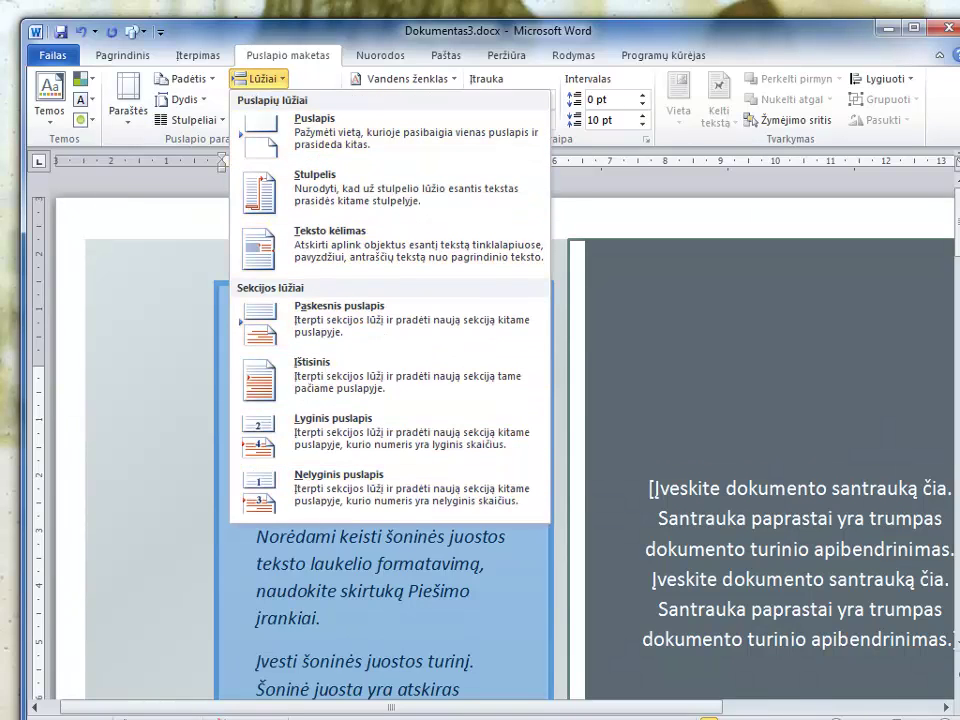
key("Escape")
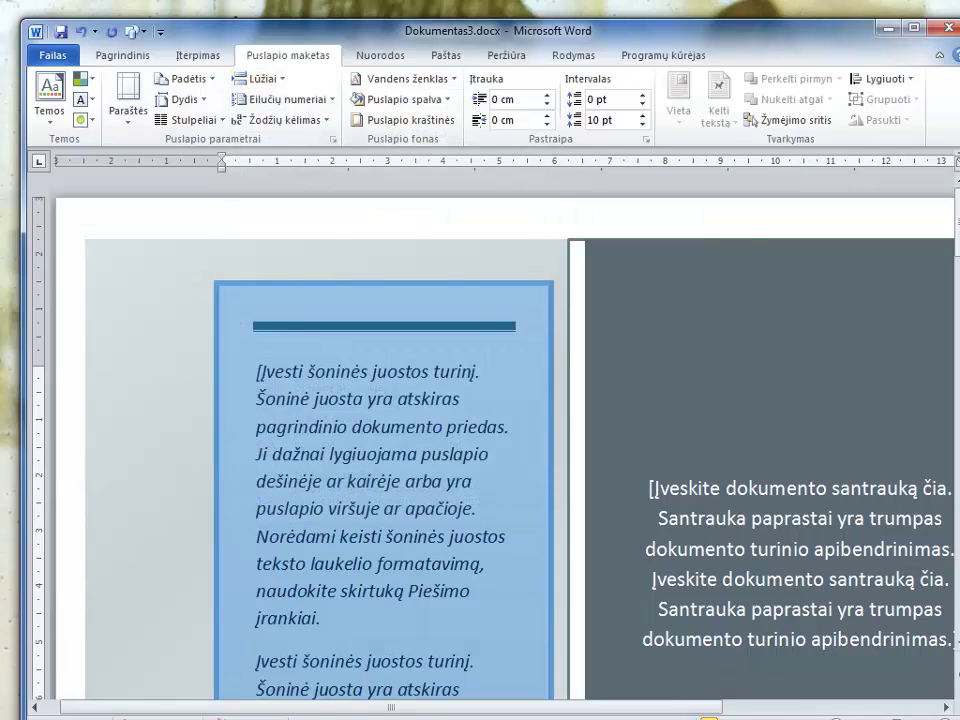
Examine the watermark gallery, page colour choices and page border settings, leaving the page background as it is
left_click(403, 78)
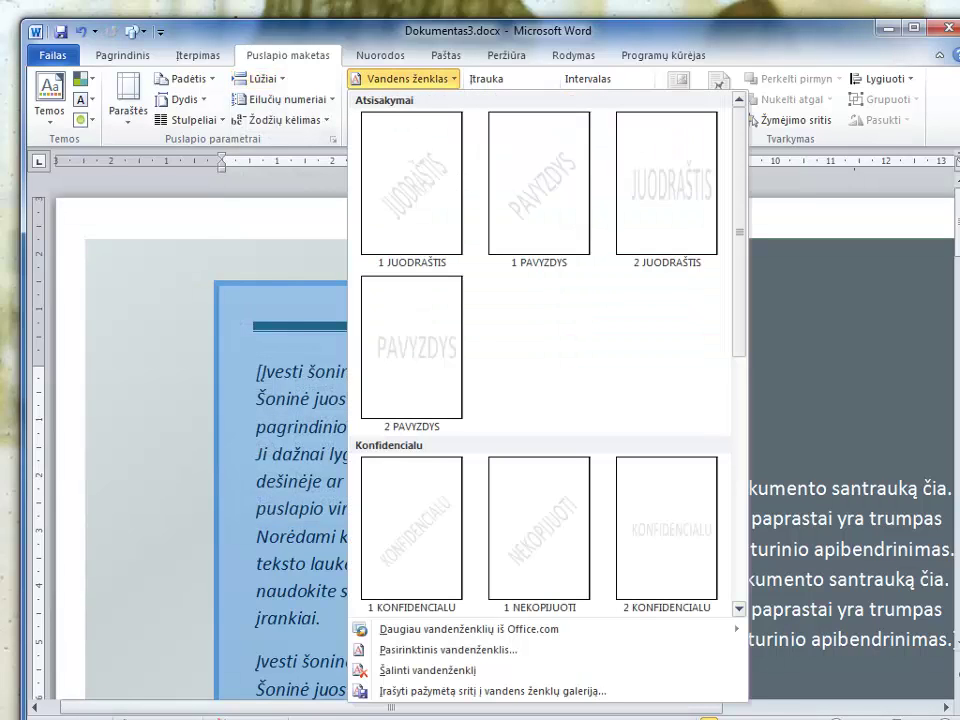
key("Escape")
left_click(400, 99)
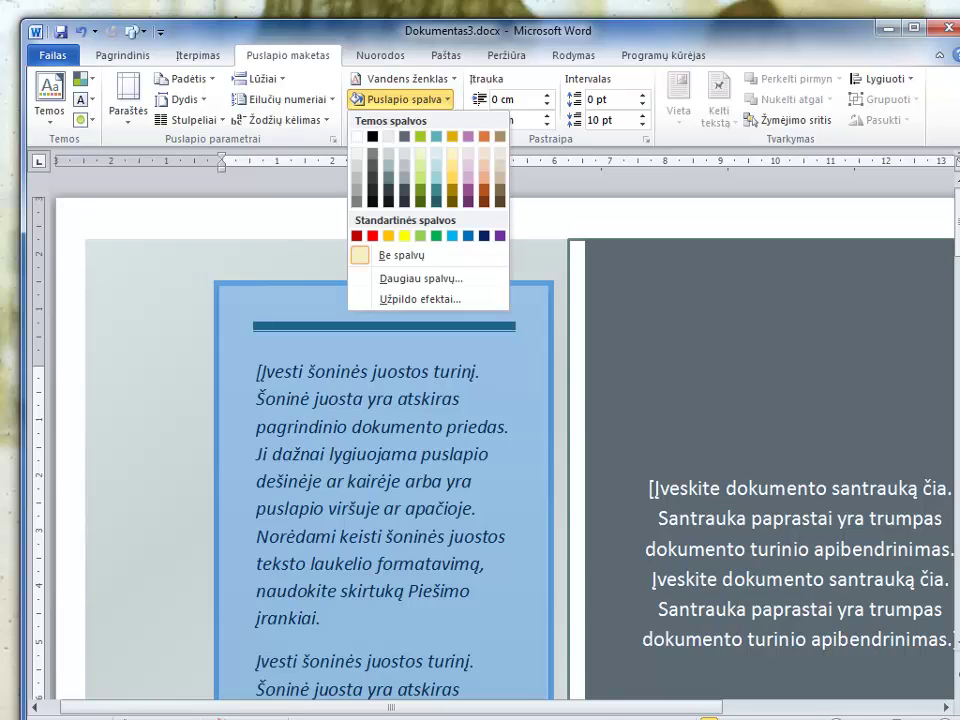
key("Escape")
left_click(400, 119)
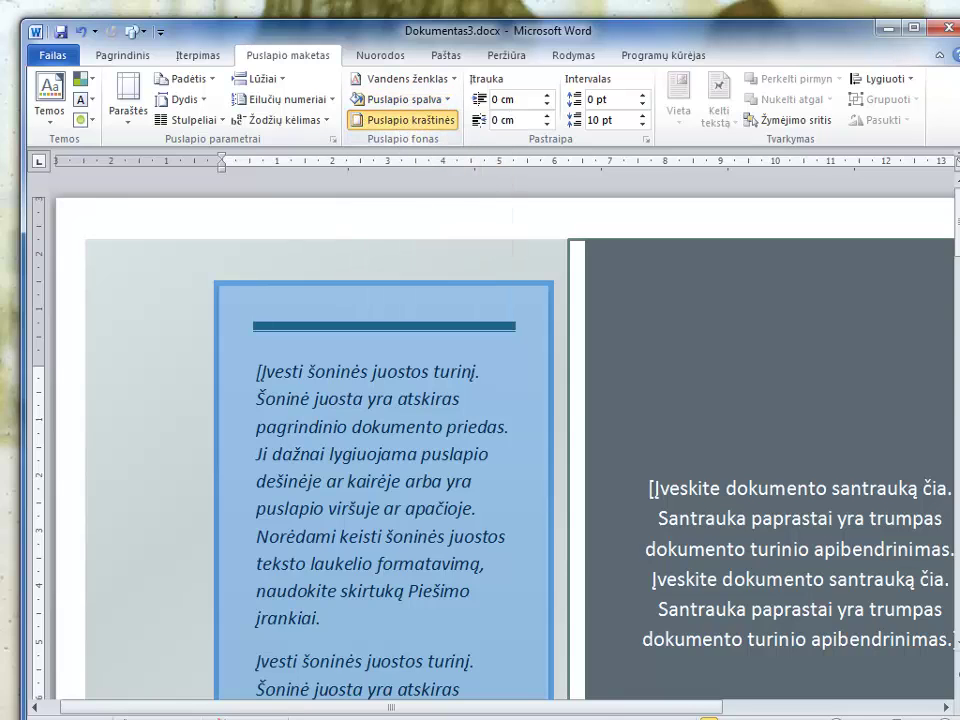
left_click_drag(660, 380, 438, 230)
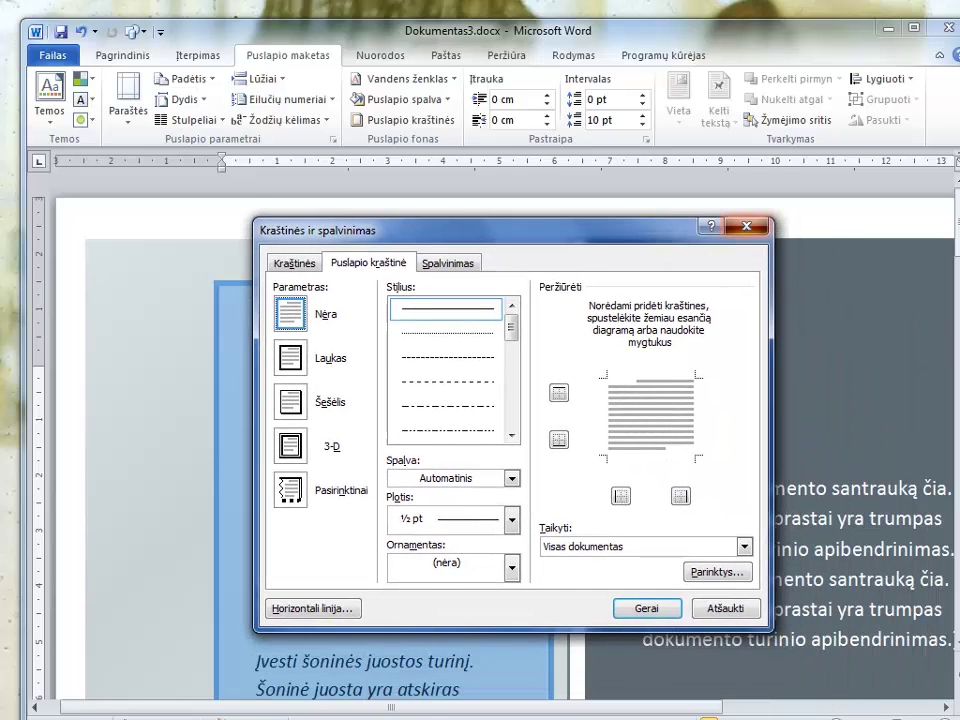
key("Escape")
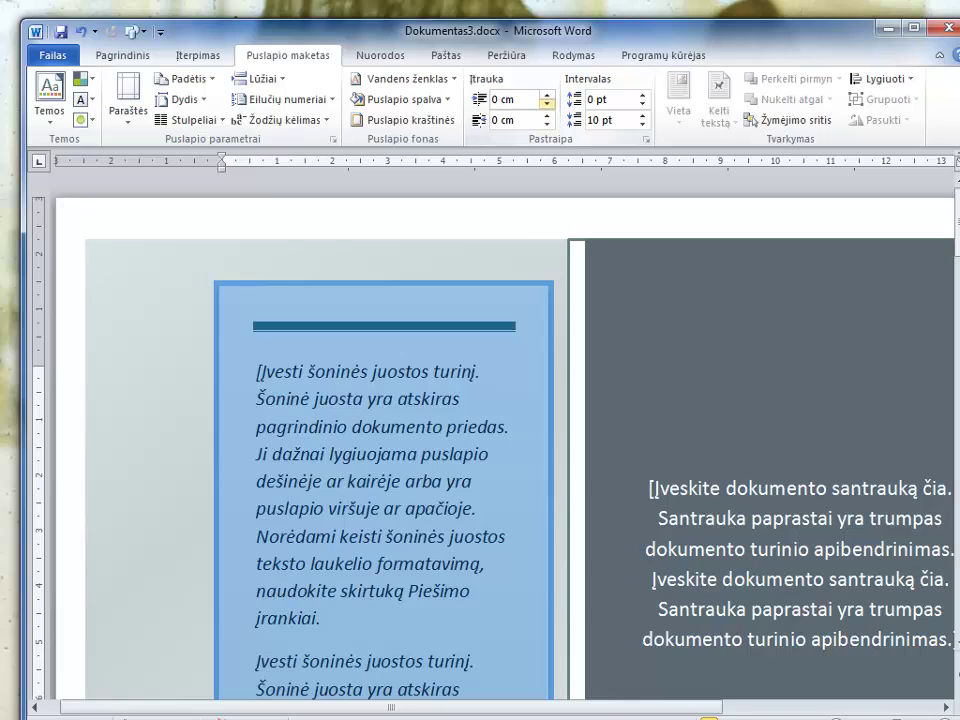
Try left and right paragraph indents of -0,2 cm and return each to 0 cm
left_click(546, 103)
left_click(546, 103)
left_click(546, 95)
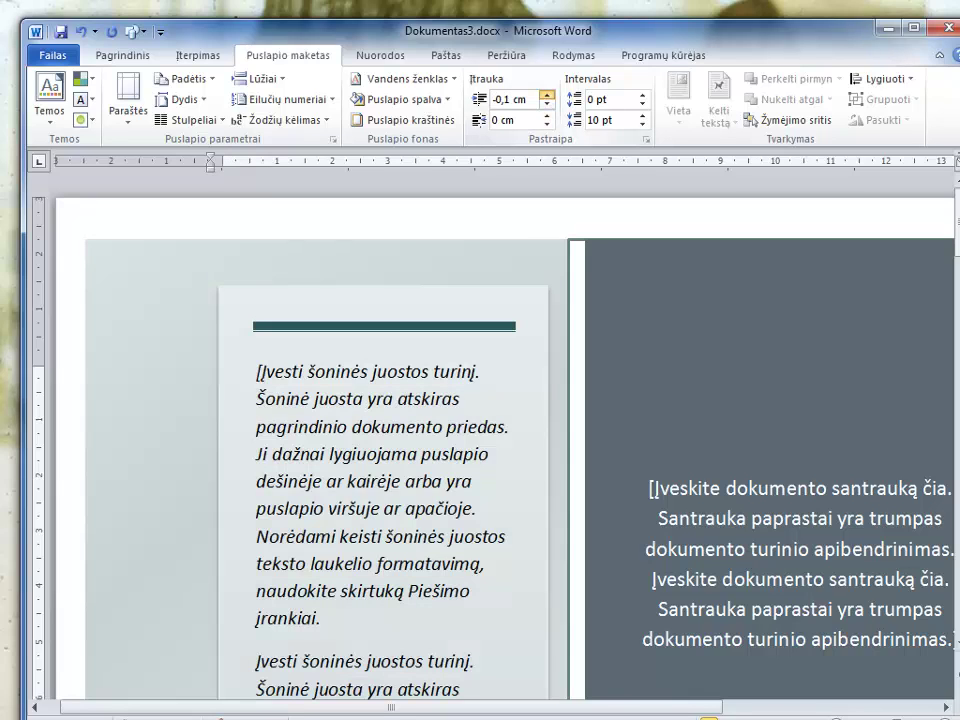
left_click(546, 95)
left_click(546, 123)
left_click(546, 123)
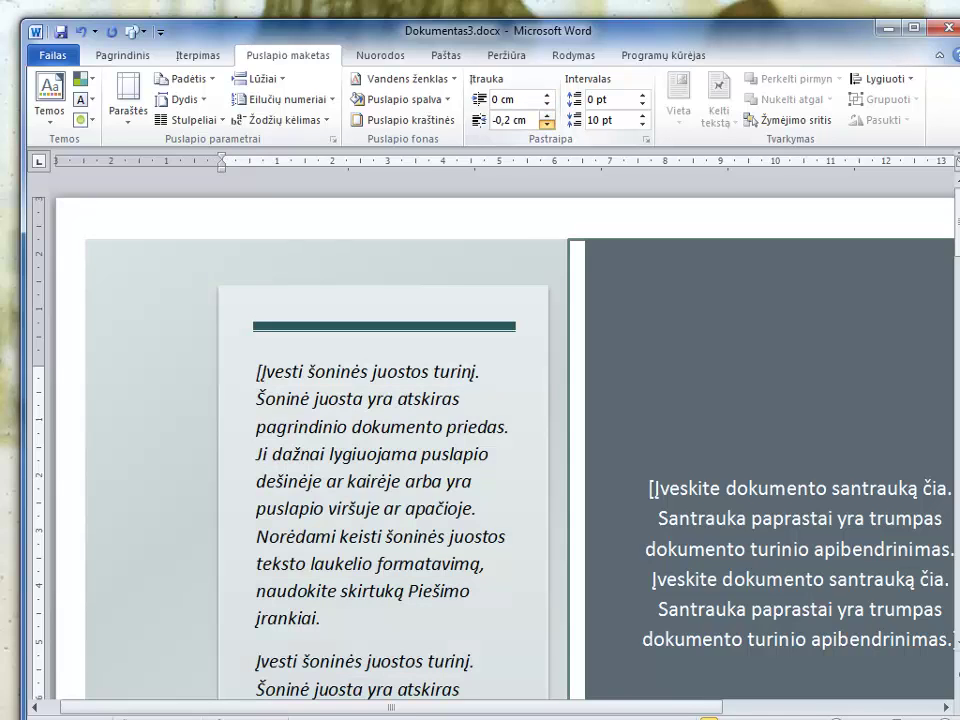
left_click(546, 115)
left_click(546, 115)
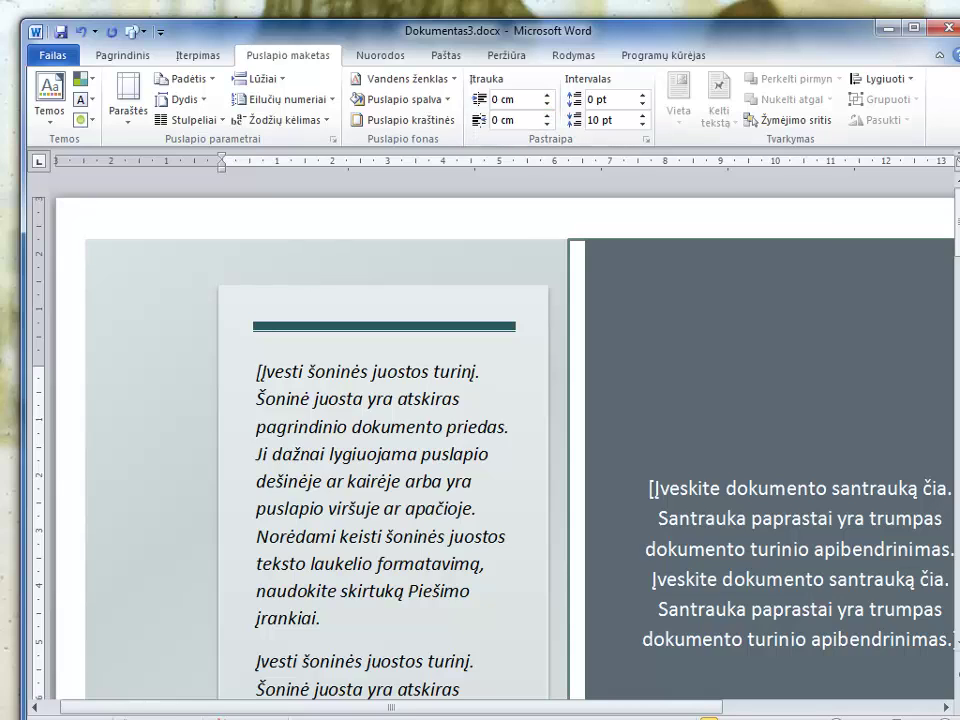
View the object alignment options and the reference tools without applying any
left_click(878, 78)
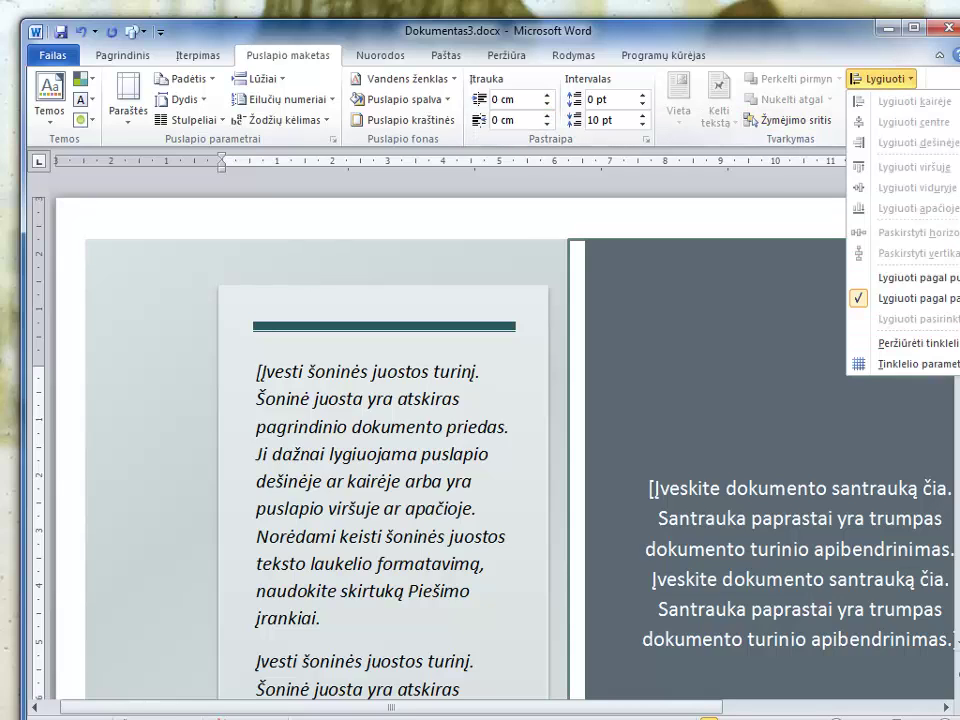
key("Escape")
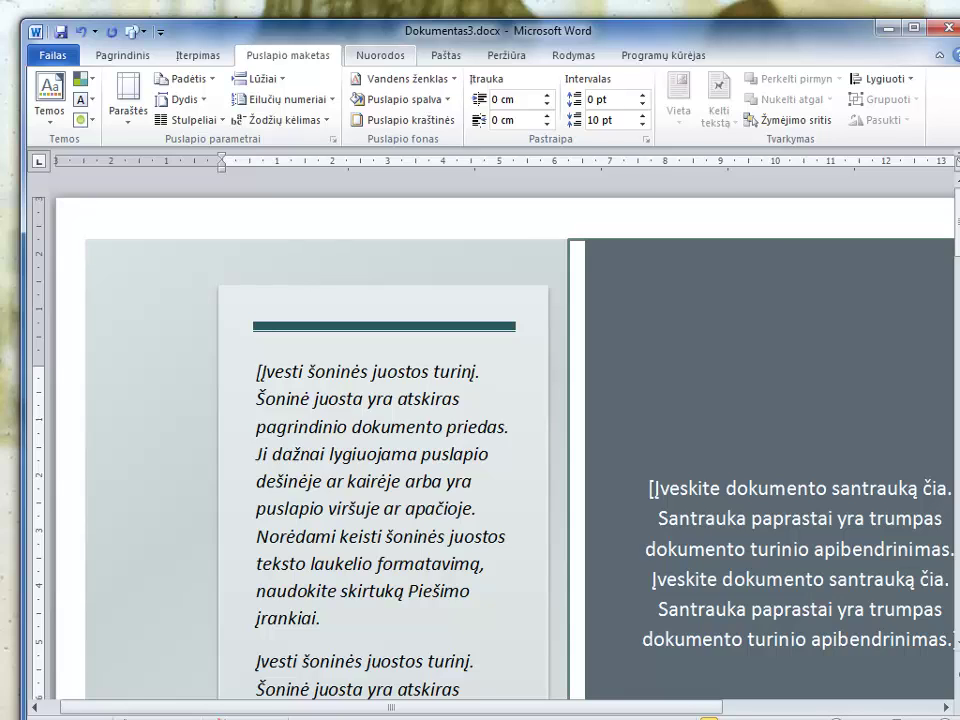
left_click(380, 55)
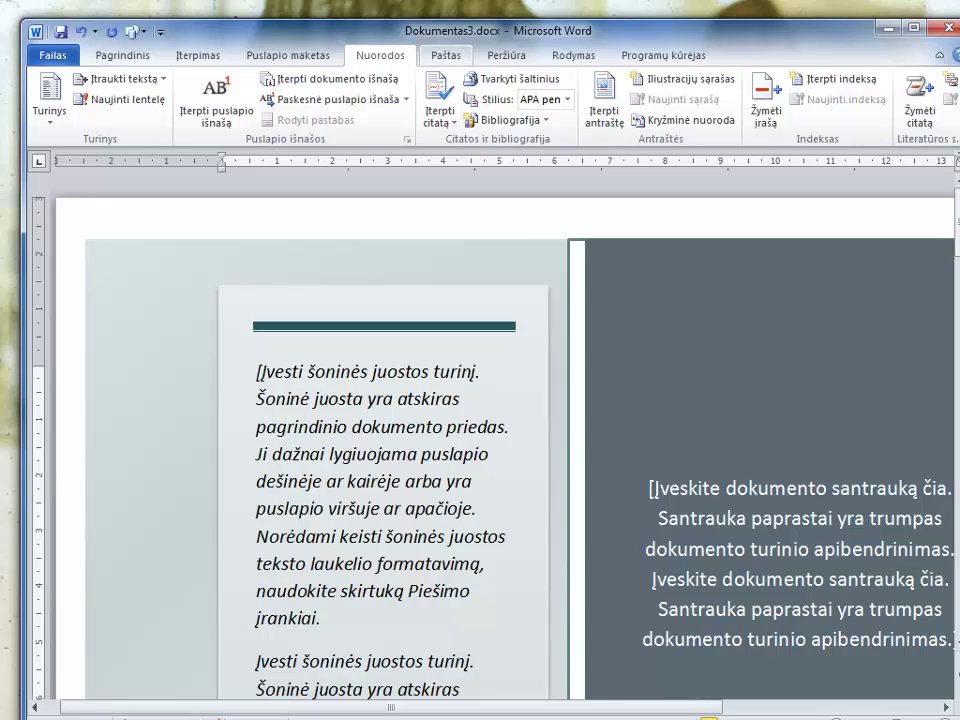
View the mail merge document types and the blank new recipient address list, and close it without adding entries
left_click(446, 55)
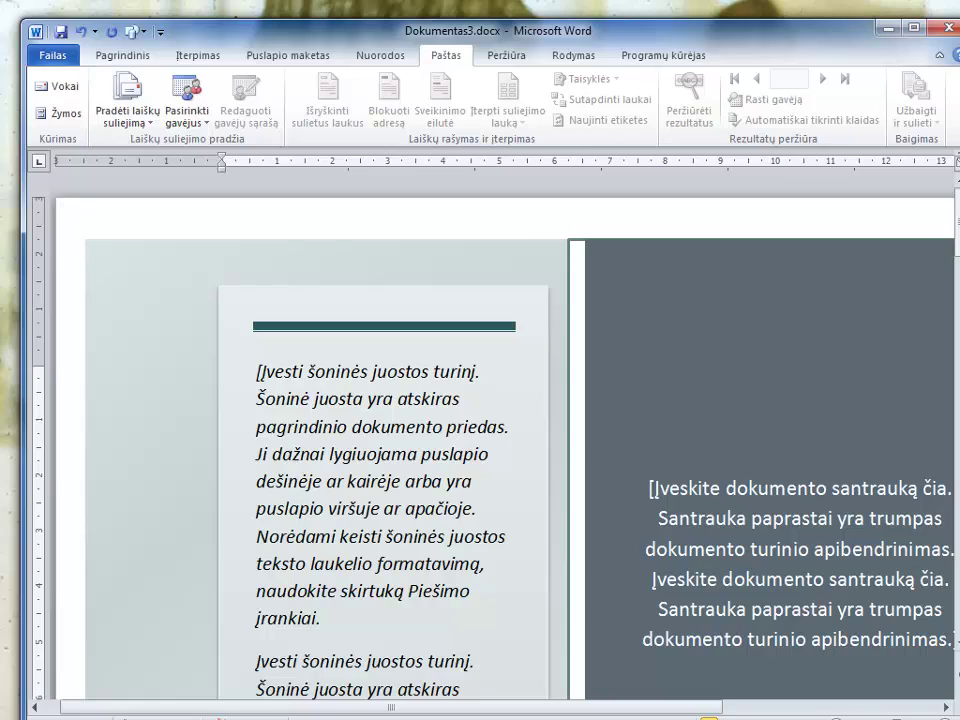
left_click(127, 115)
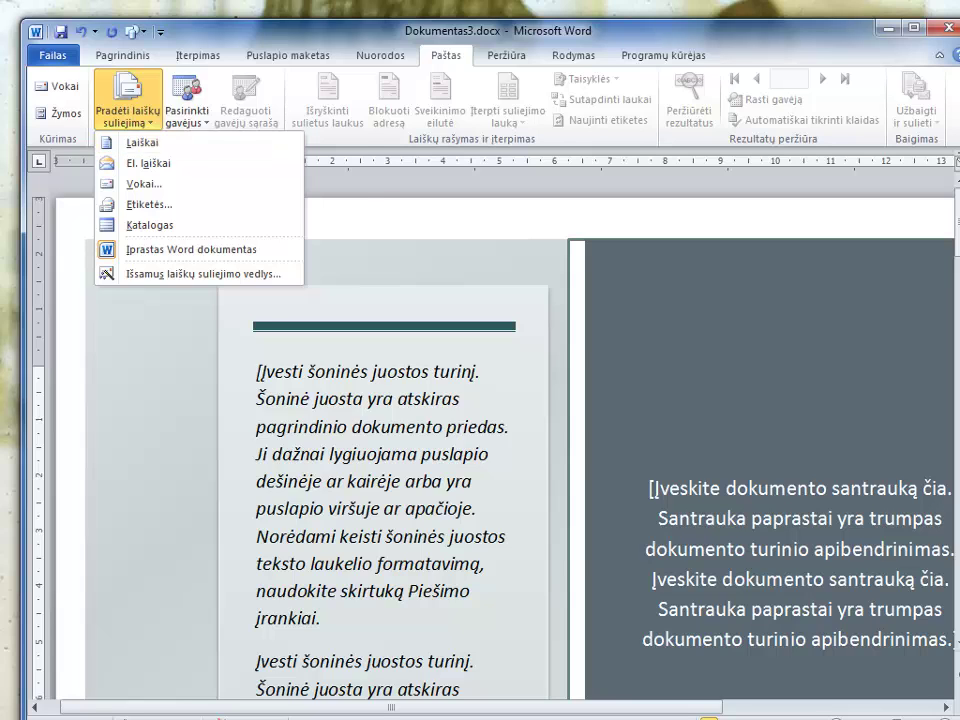
left_click(187, 115)
left_click(243, 143)
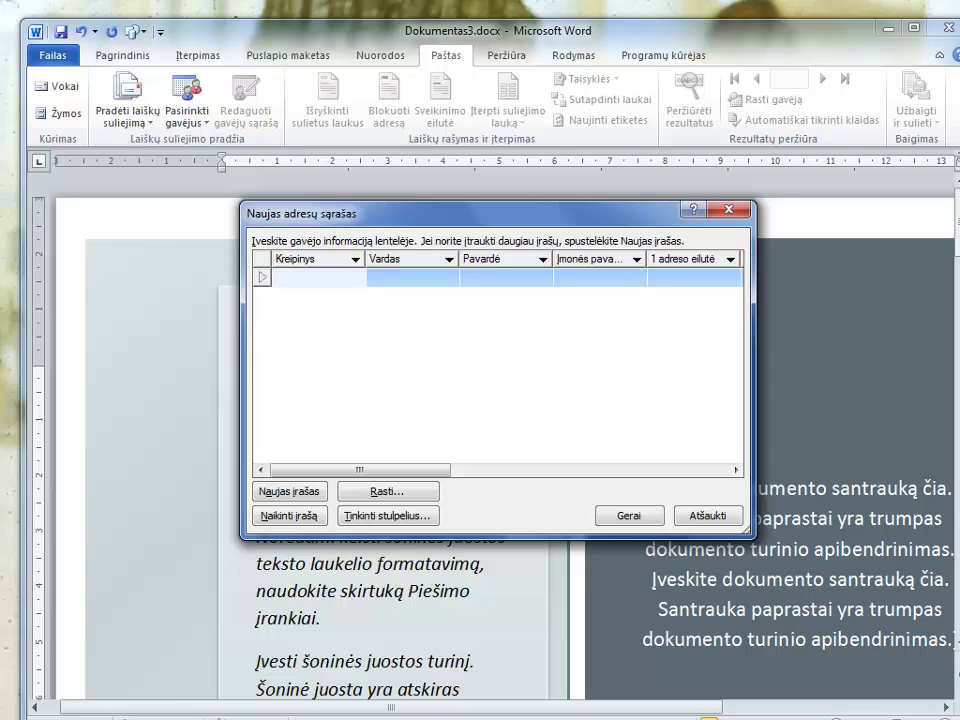
key("Escape")
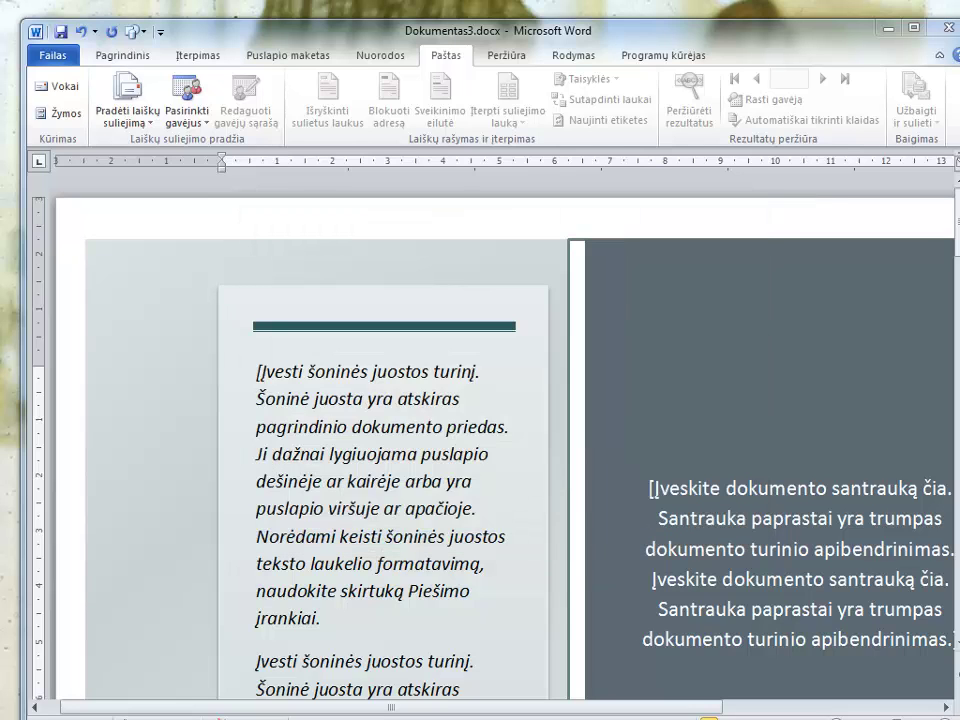
Examine the review features for translation, language, the reviewing pane and document comparison without using any
left_click(506, 56)
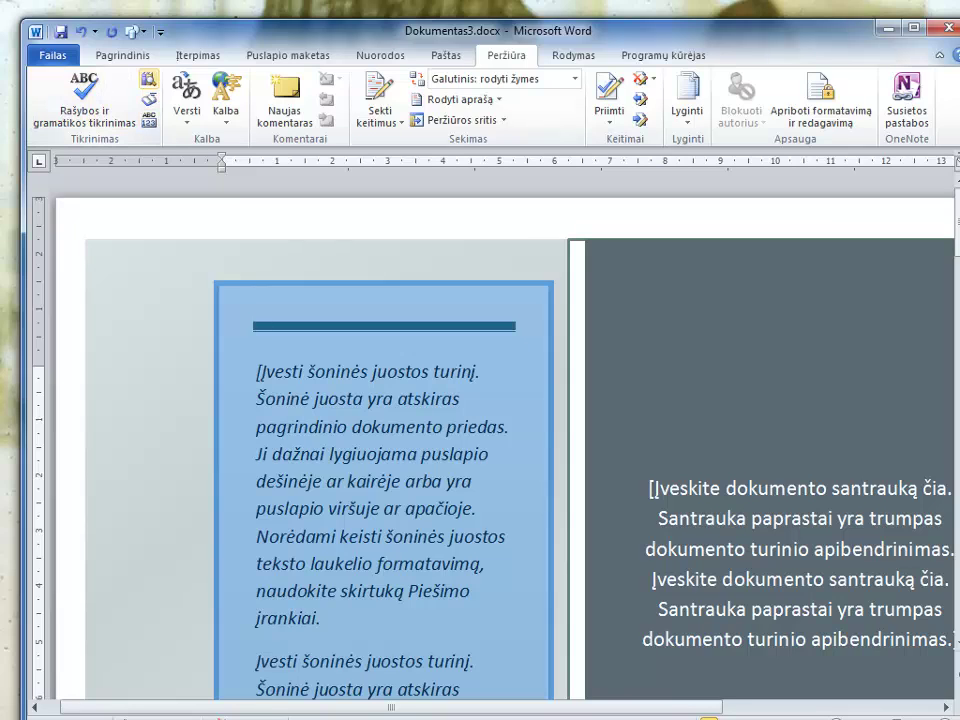
left_click(186, 100)
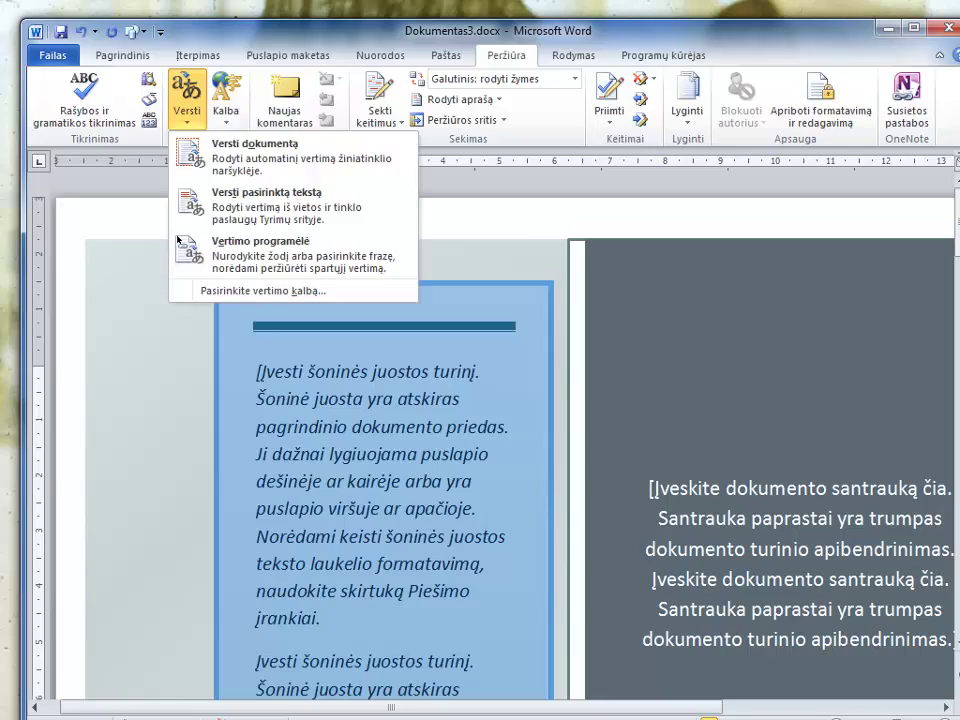
left_click(226, 100)
left_click(226, 100)
key("Escape")
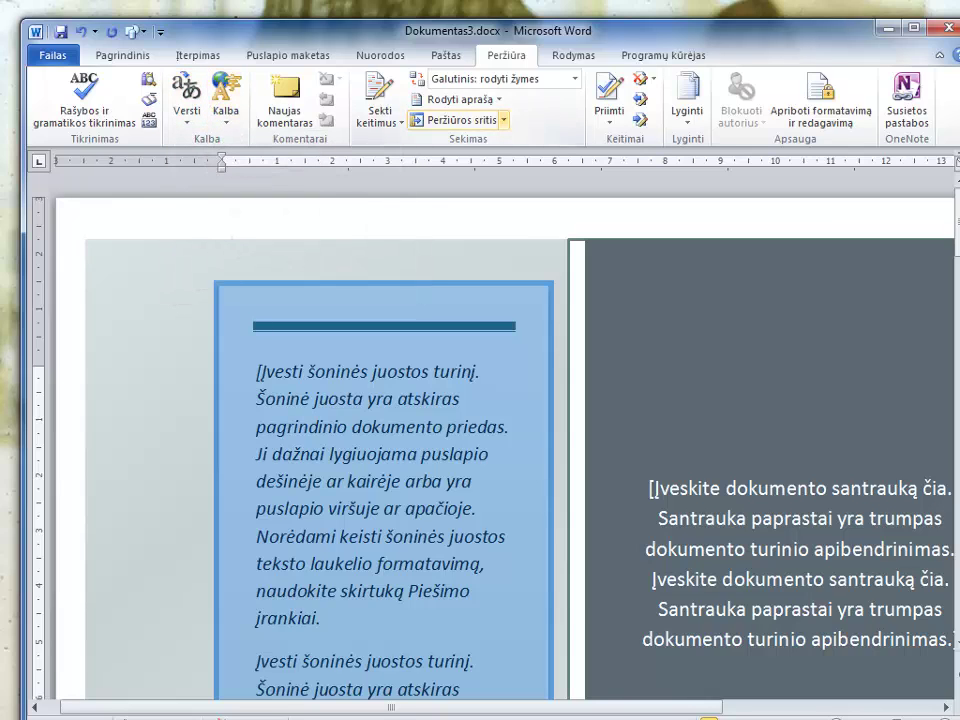
left_click(503, 119)
key("Escape")
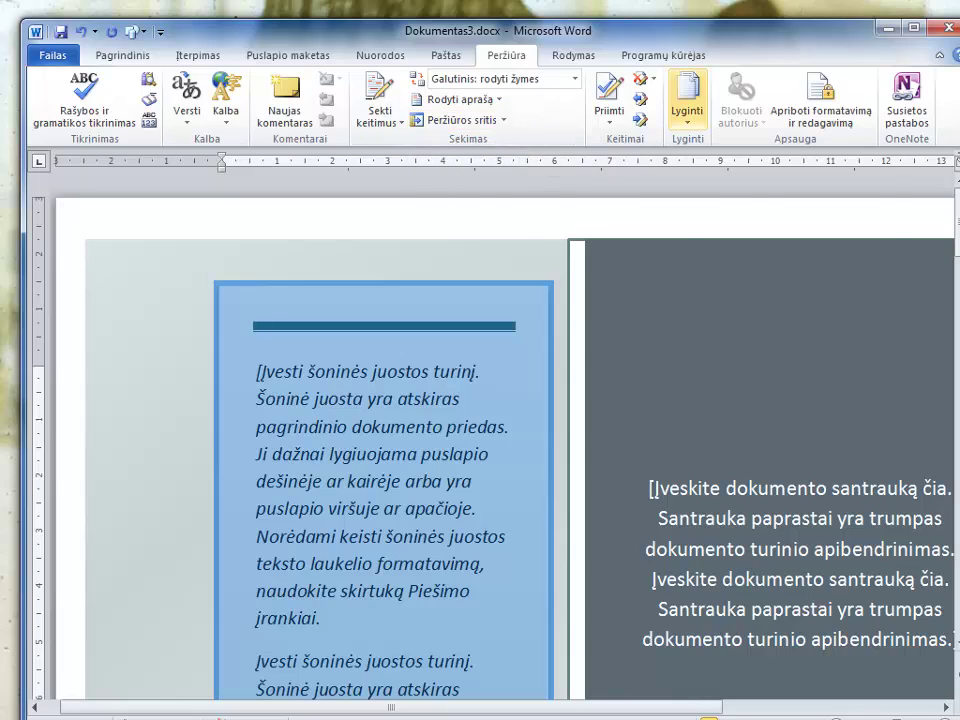
left_click(687, 105)
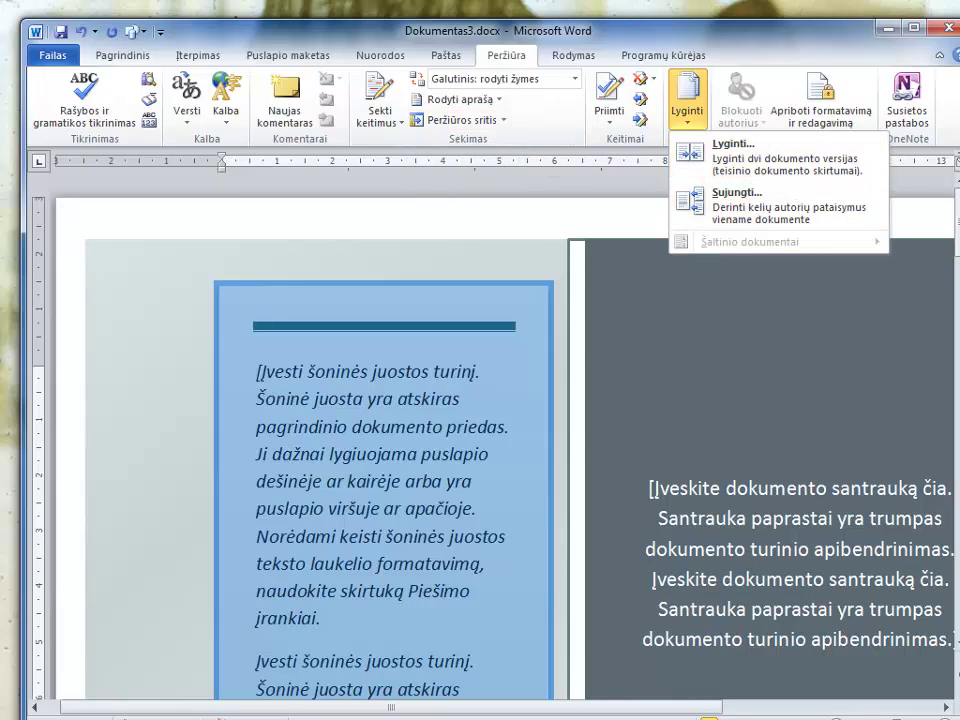
key("Escape")
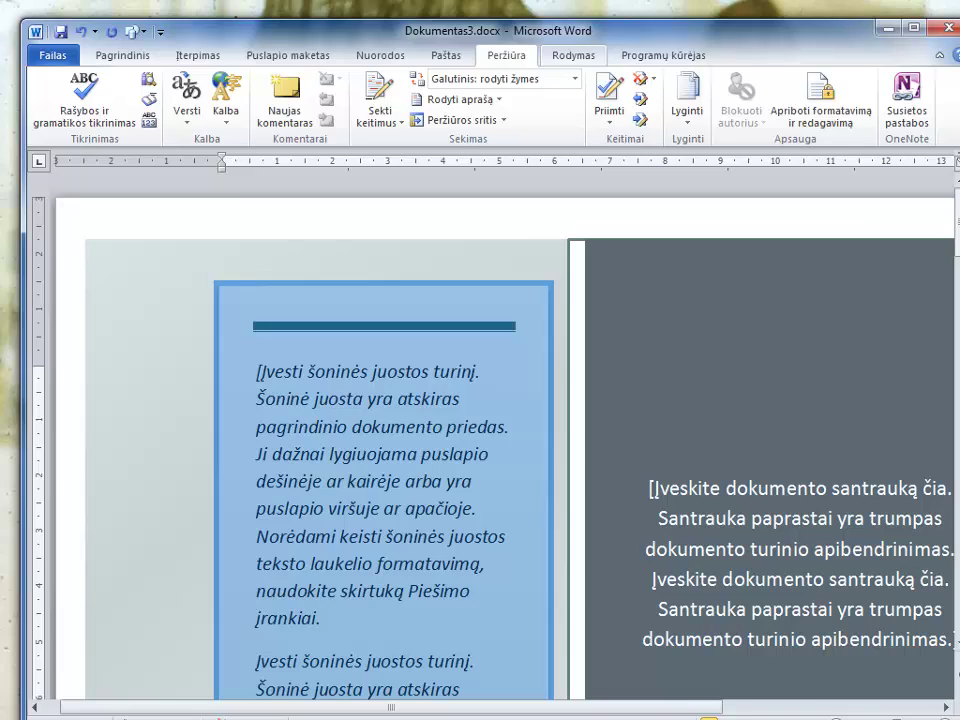
Try out the gridlines option and the navigation pane in the document window, and hide the pane again
left_click(574, 55)
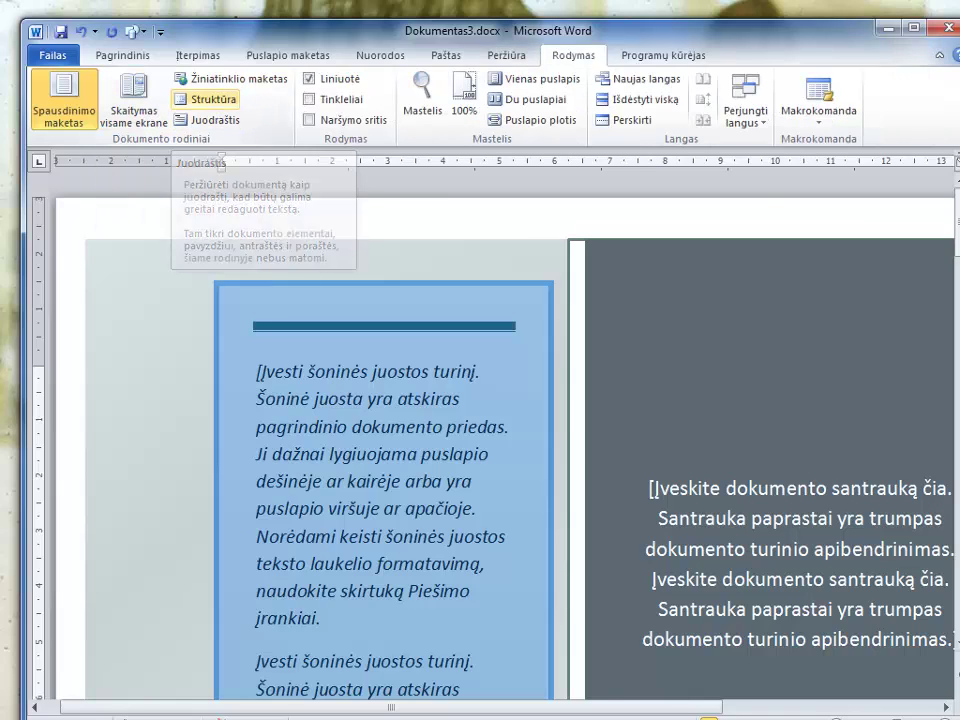
left_click(309, 99)
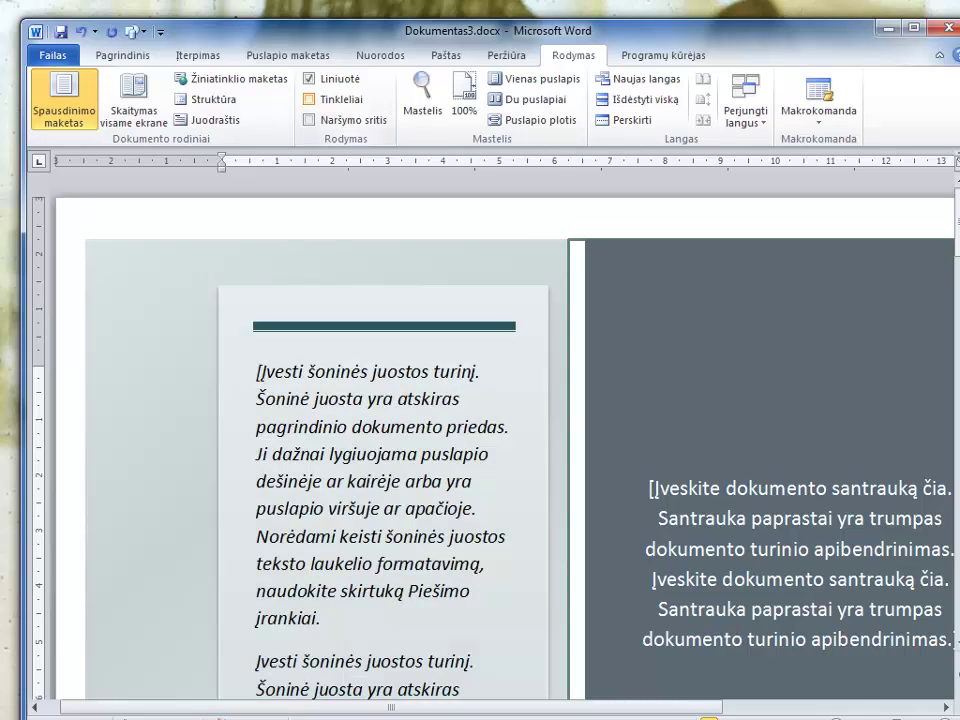
left_click(309, 119)
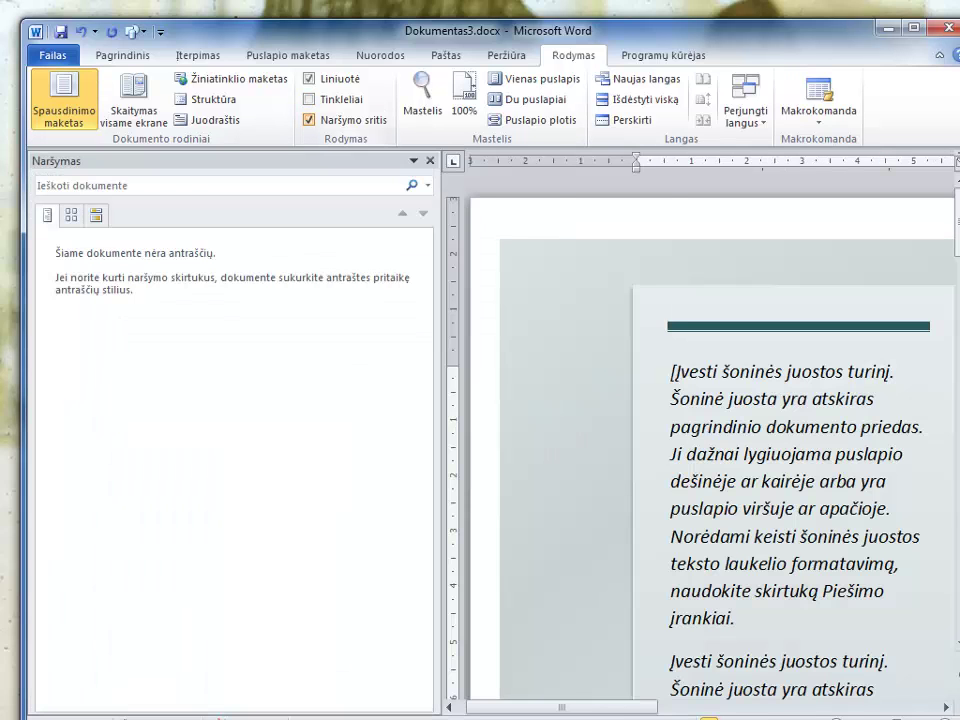
left_click(309, 119)
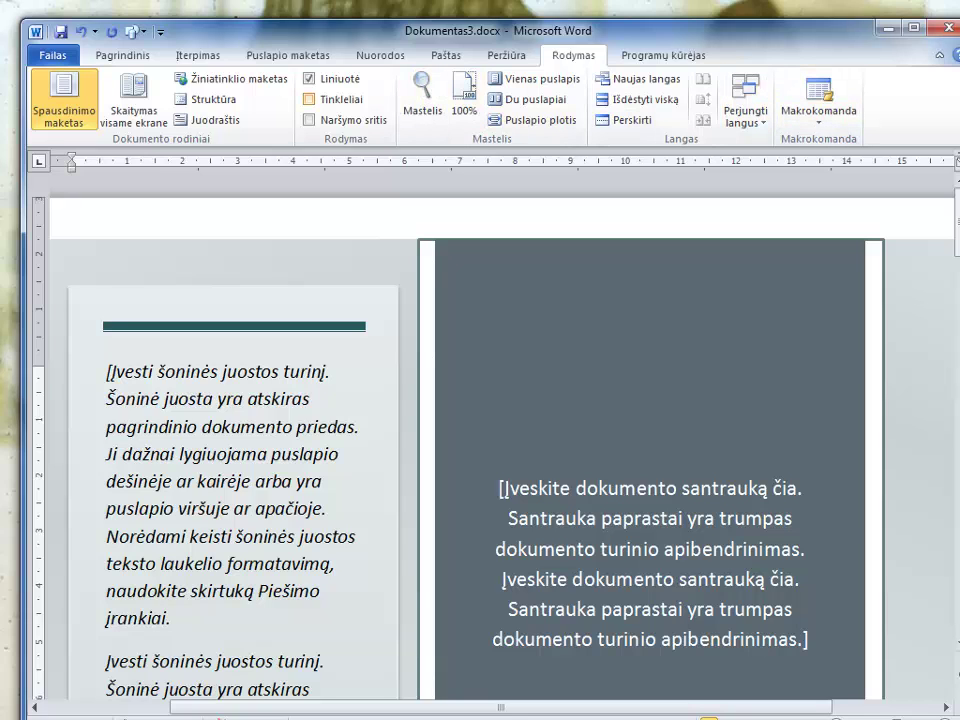
Hide the document rulers and show them again, twice in a row
left_click(309, 78)
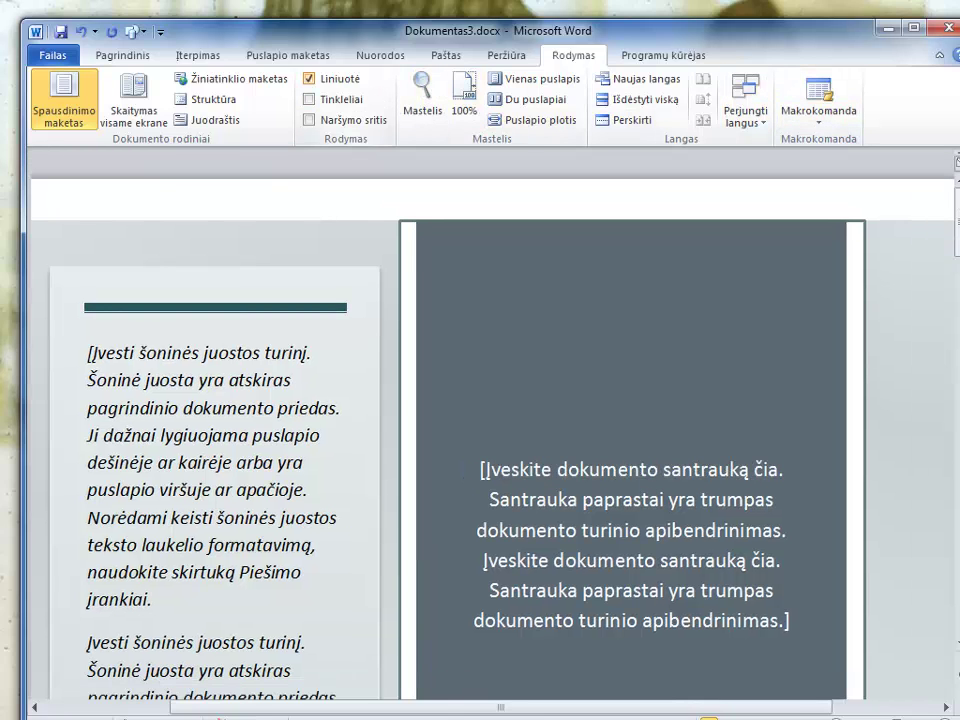
left_click(309, 78)
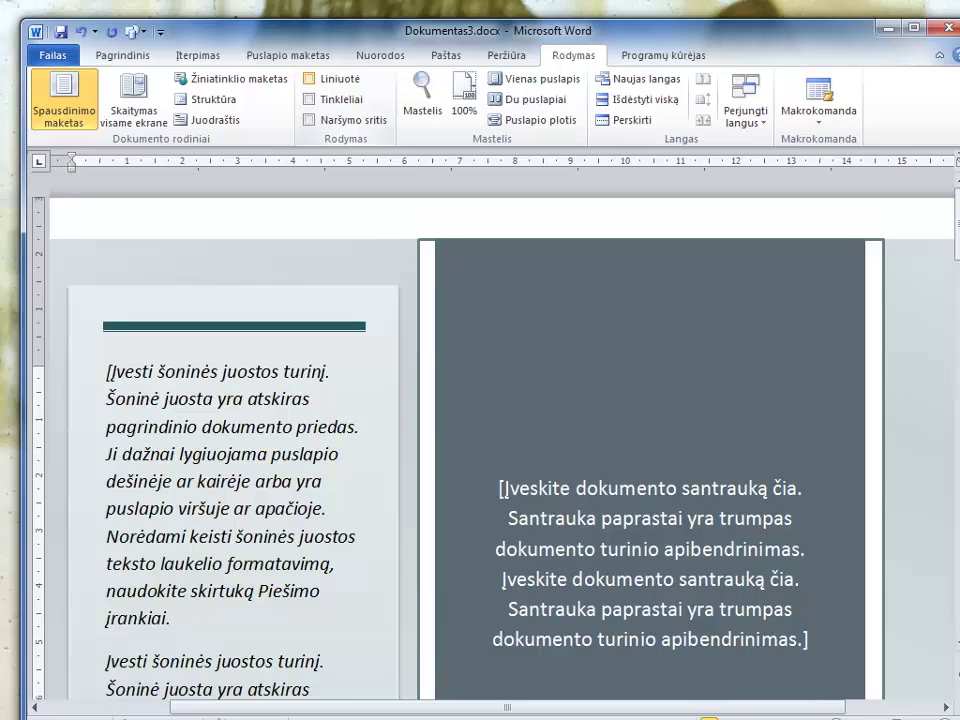
left_click(309, 78)
left_click(309, 78)
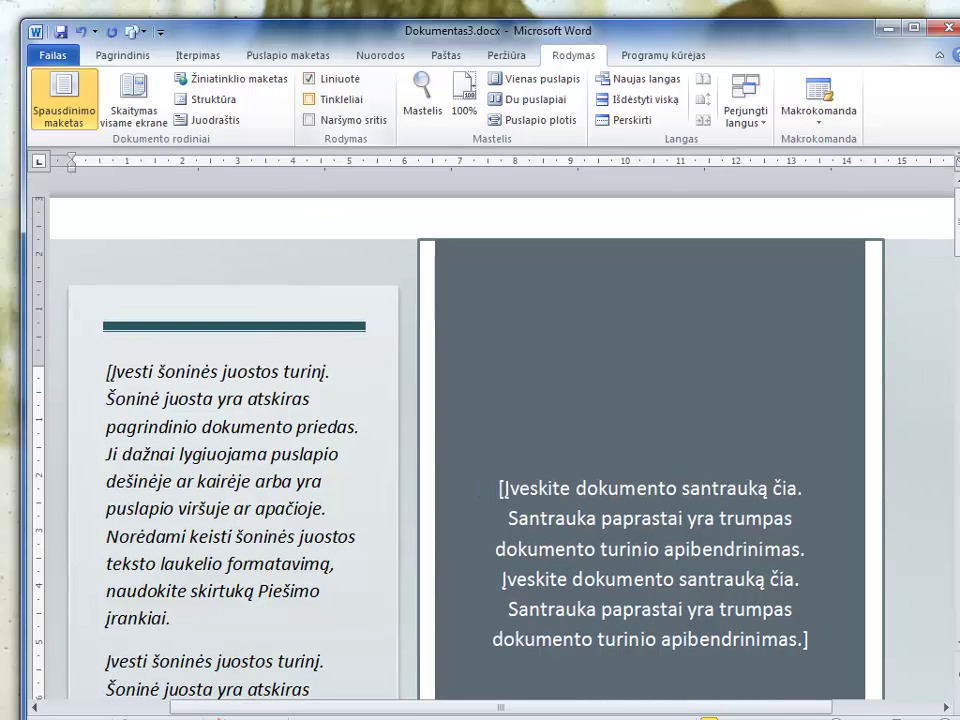
View the zoom options without changing them, and preview the document in full screen reading view and in print preview
left_click(422, 100)
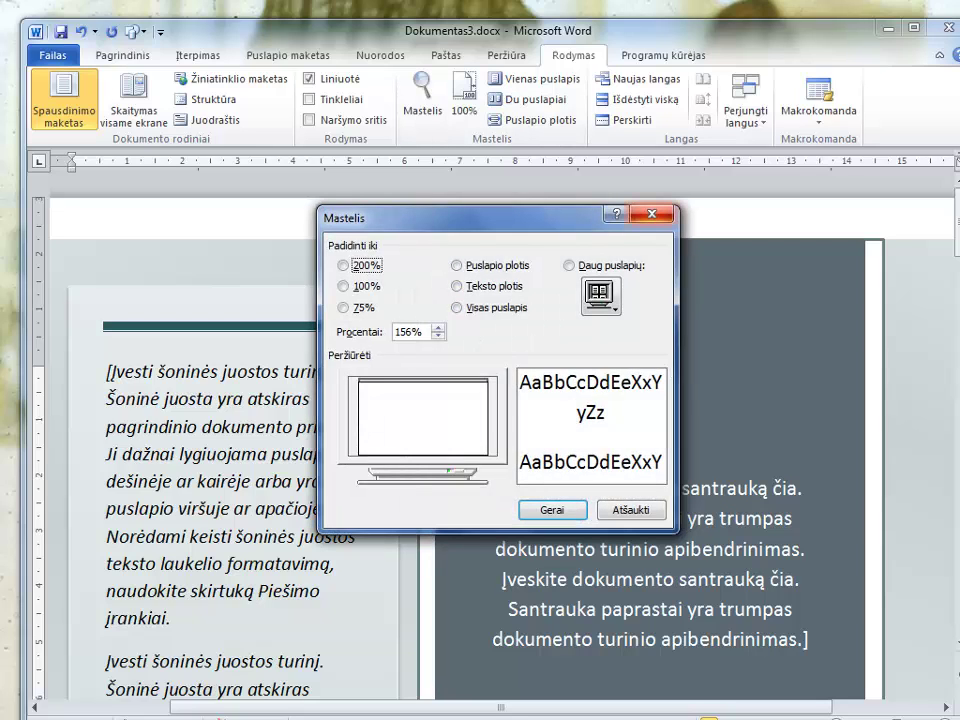
key("Escape")
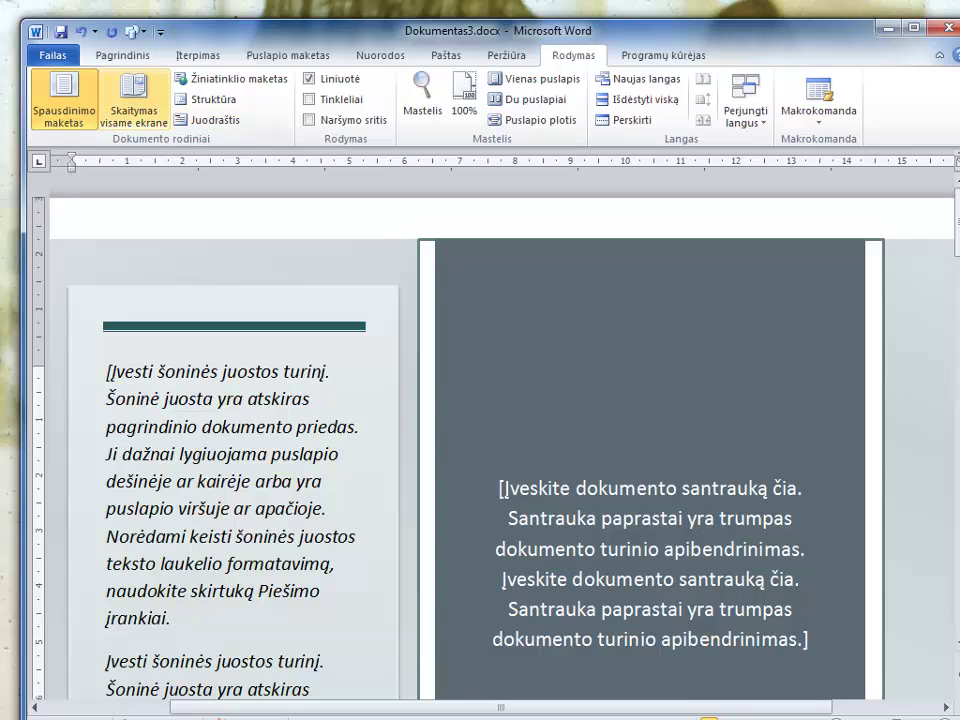
left_click(133, 100)
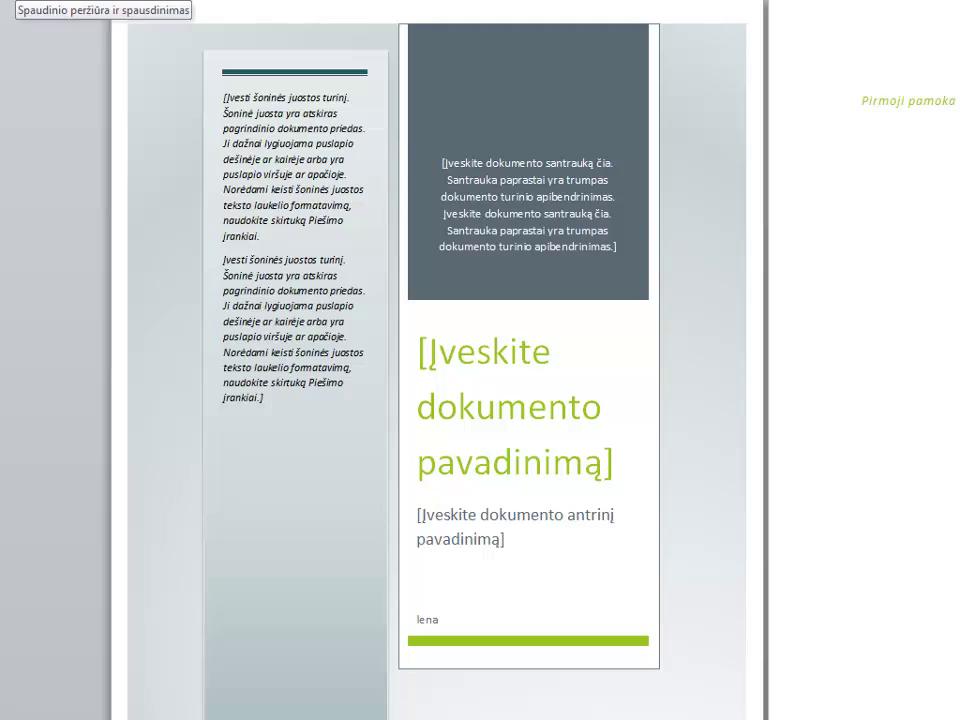
left_click(15, 1)
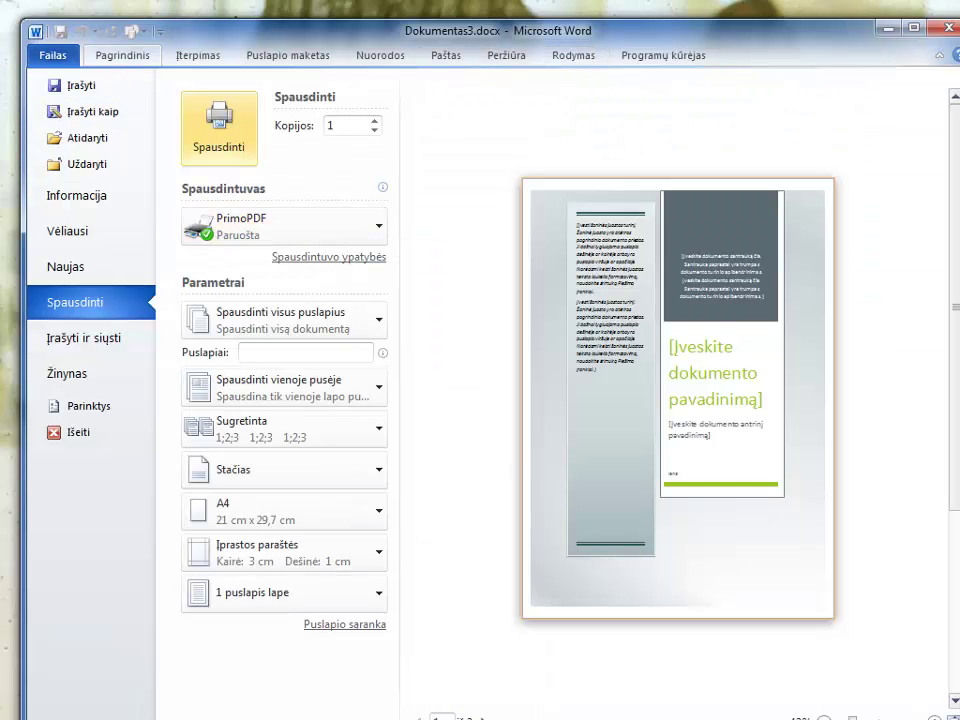
left_click(122, 55)
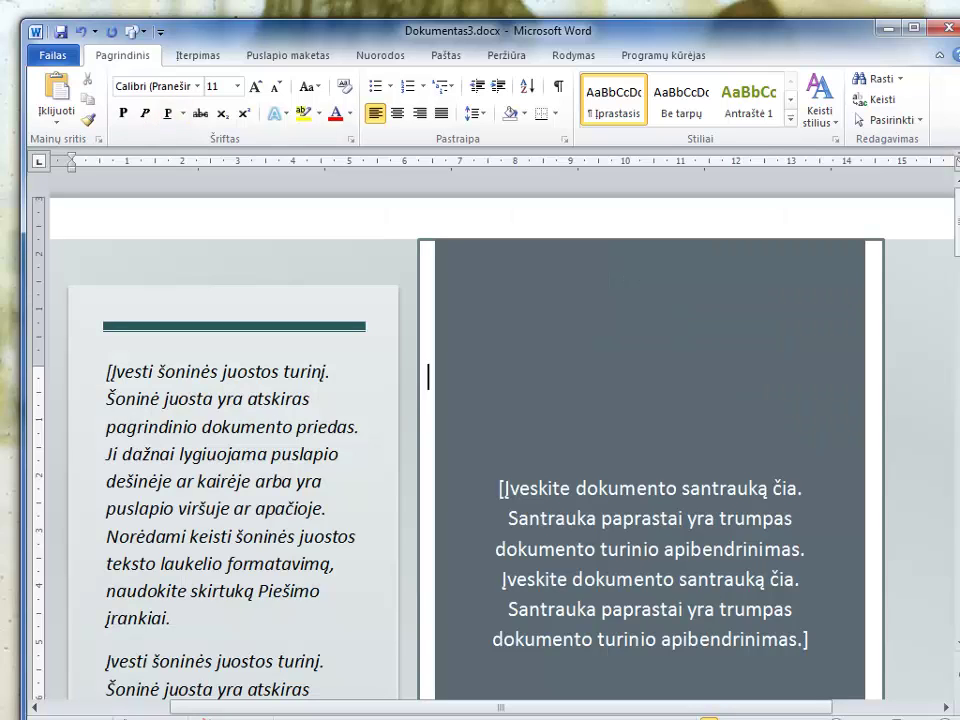
Display the document in outline view, look through the page layout, references and review tools there, and return to print layout view
left_click(573, 55)
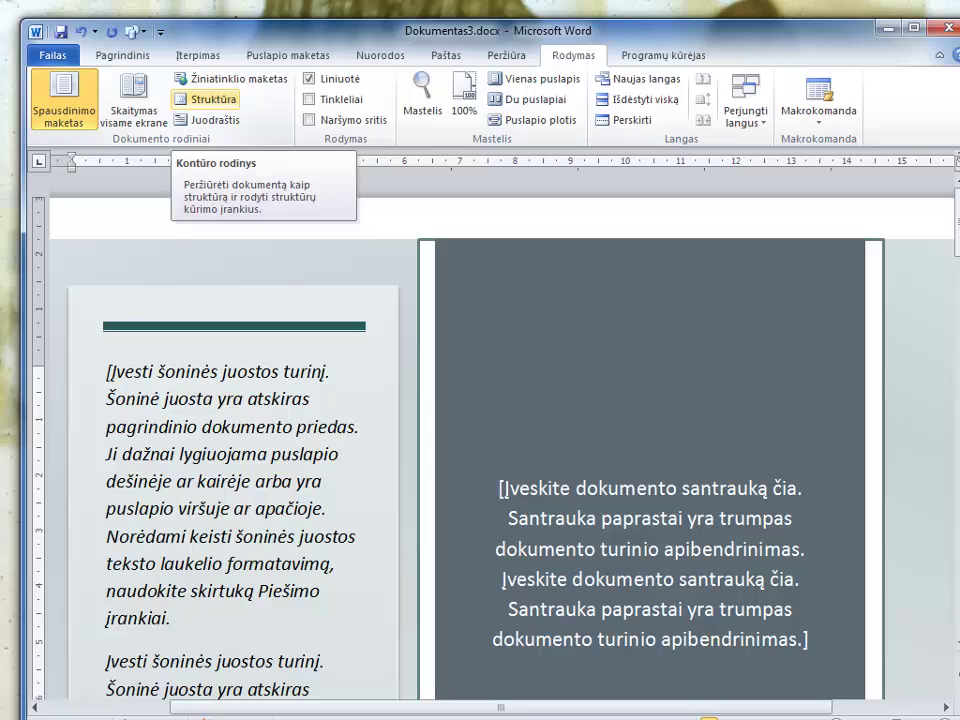
left_click(206, 100)
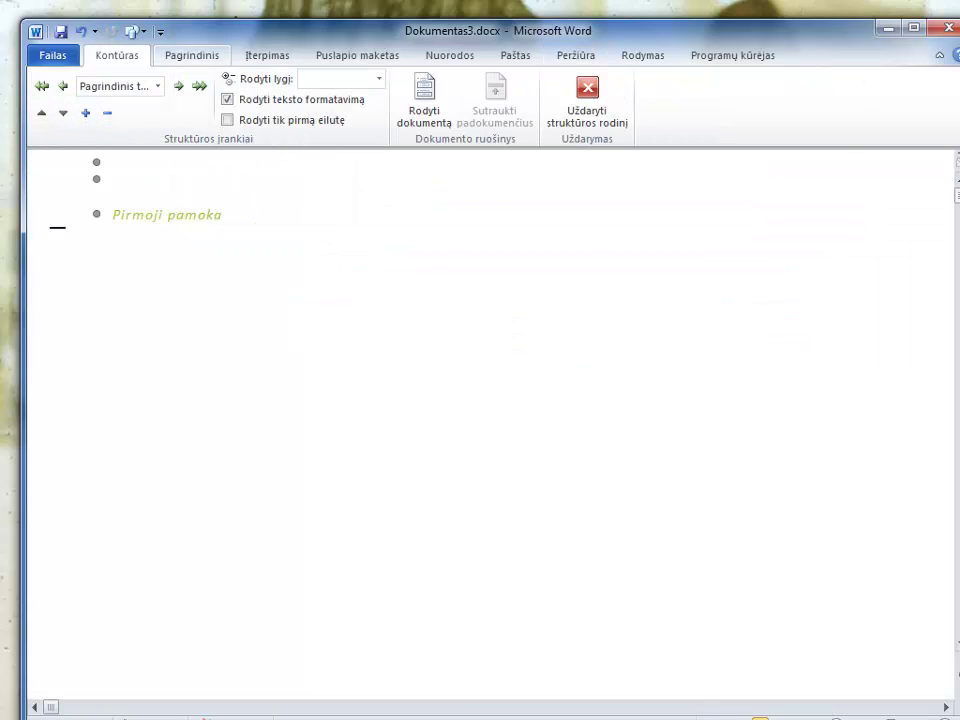
left_click(191, 55)
left_click(357, 55)
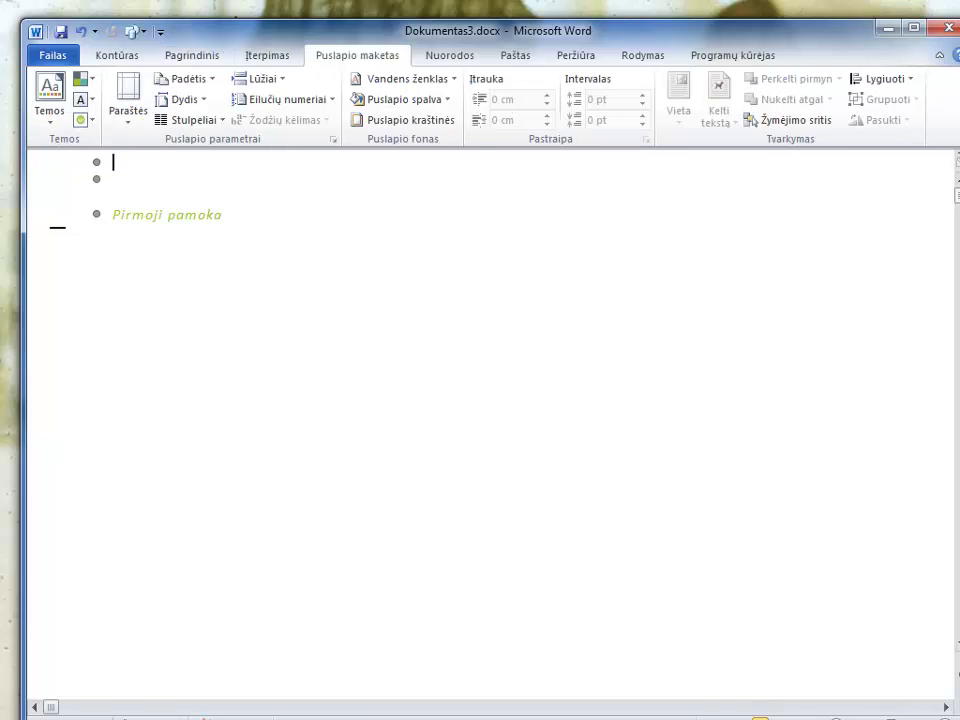
left_click(450, 55)
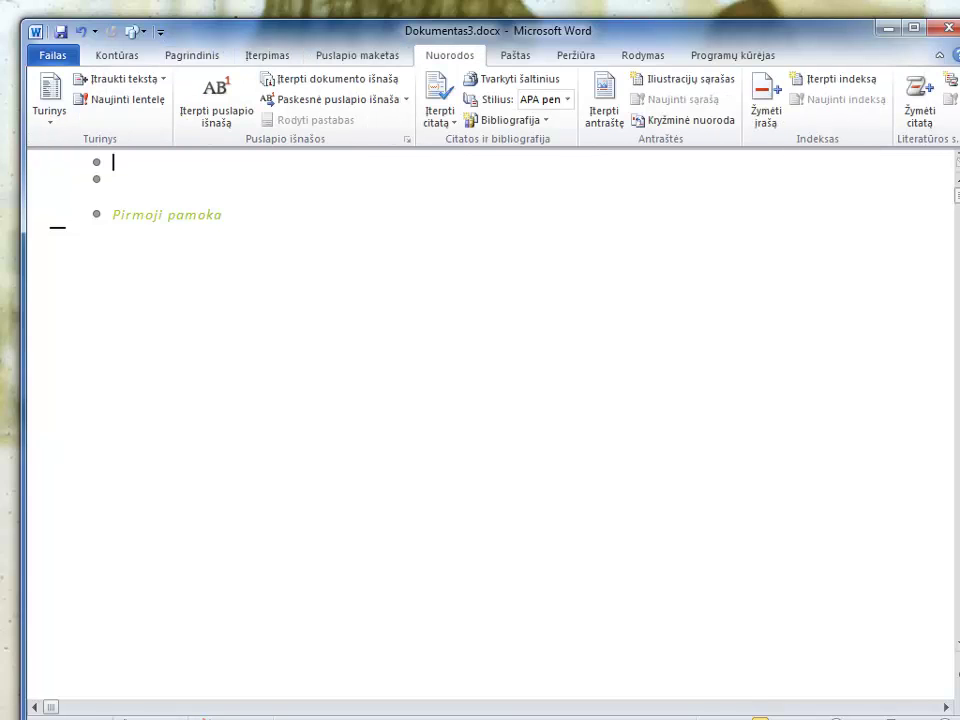
left_click(576, 55)
left_click(643, 55)
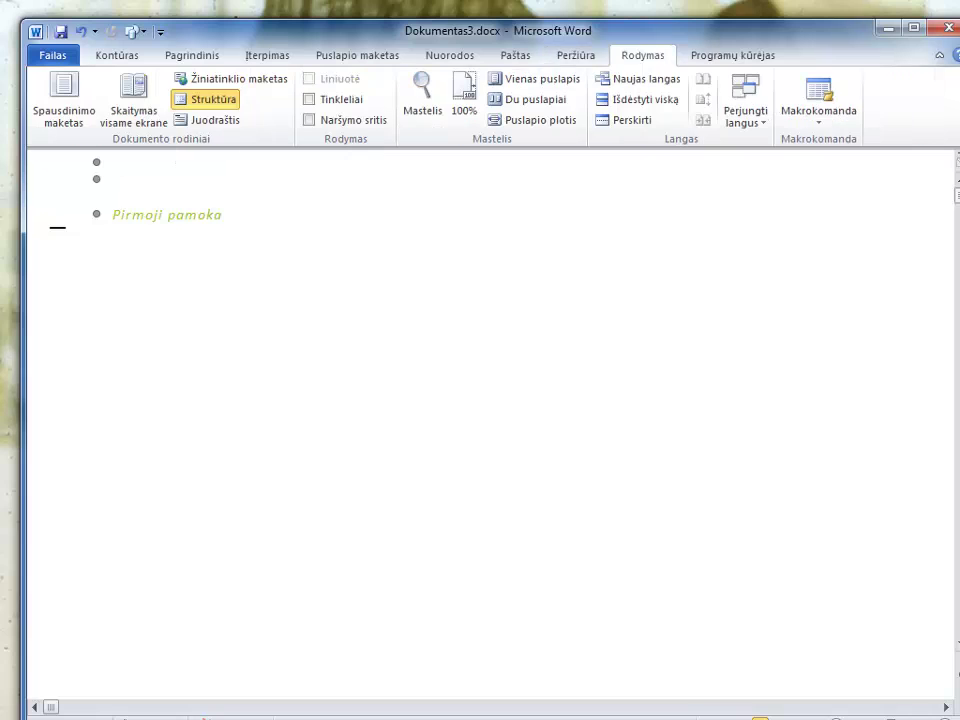
left_click(63, 100)
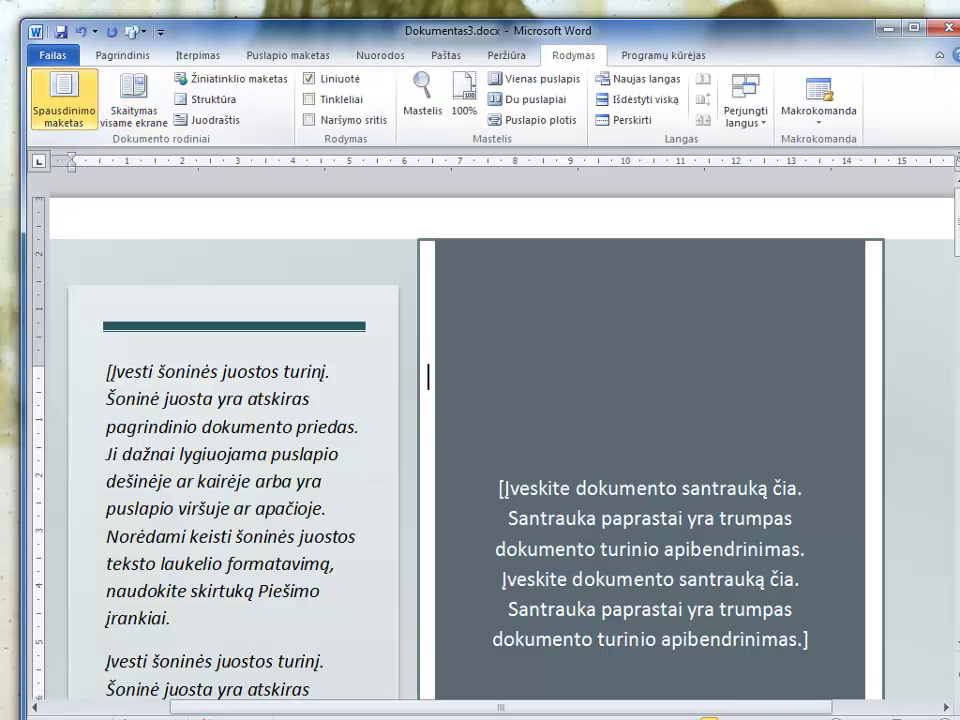
Switch the document to draft view, and turn on the gridlines and the navigation pane
left_click(205, 120)
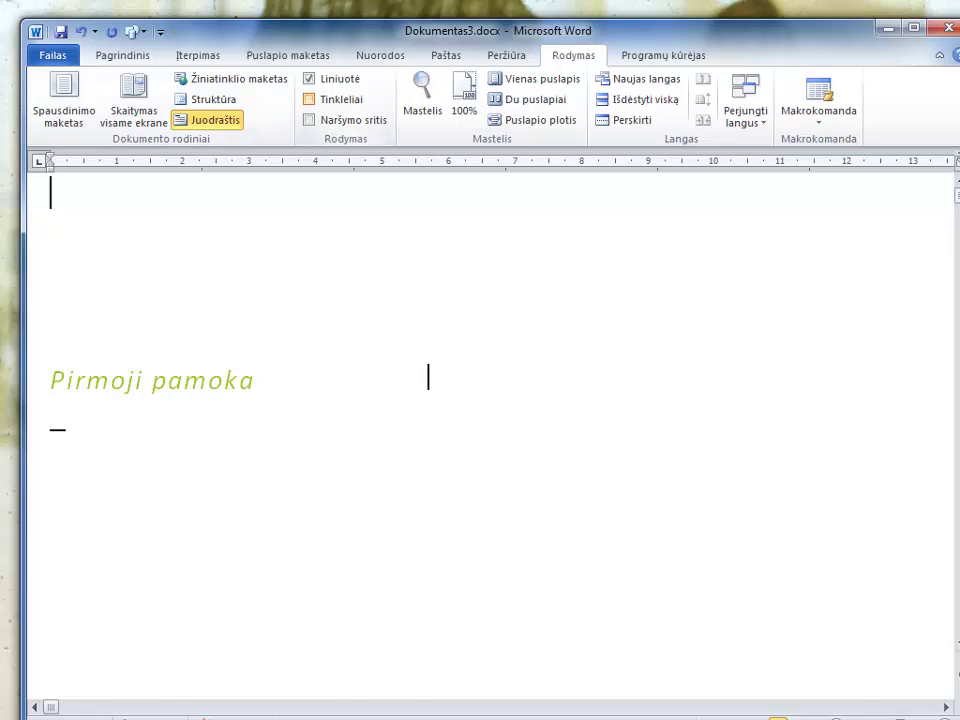
left_click(309, 100)
left_click(309, 120)
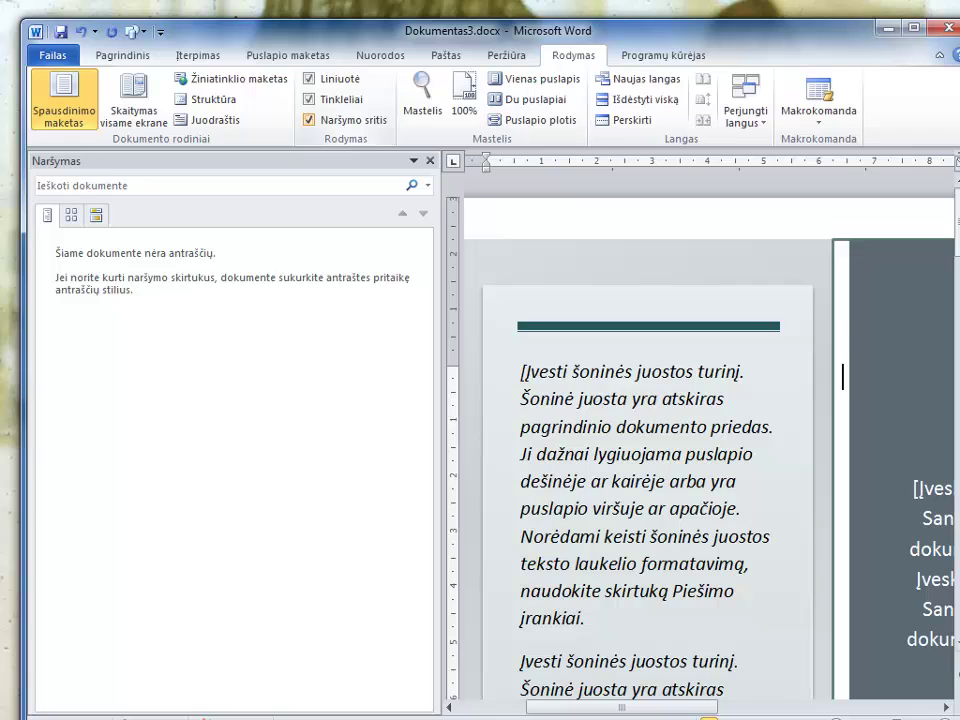
Hide the navigation pane, the gridlines and the rulers
left_click(309, 120)
left_click(309, 100)
left_click(309, 79)
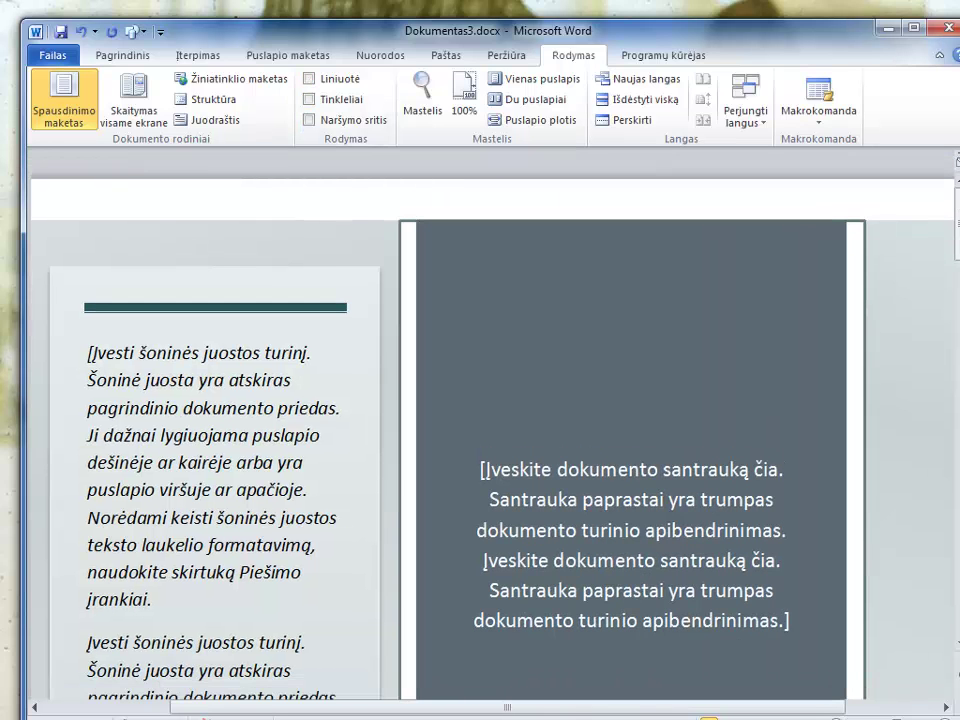
Examine the headings, page thumbnails and search results views of the navigation pane, and close the pane
left_click(309, 120)
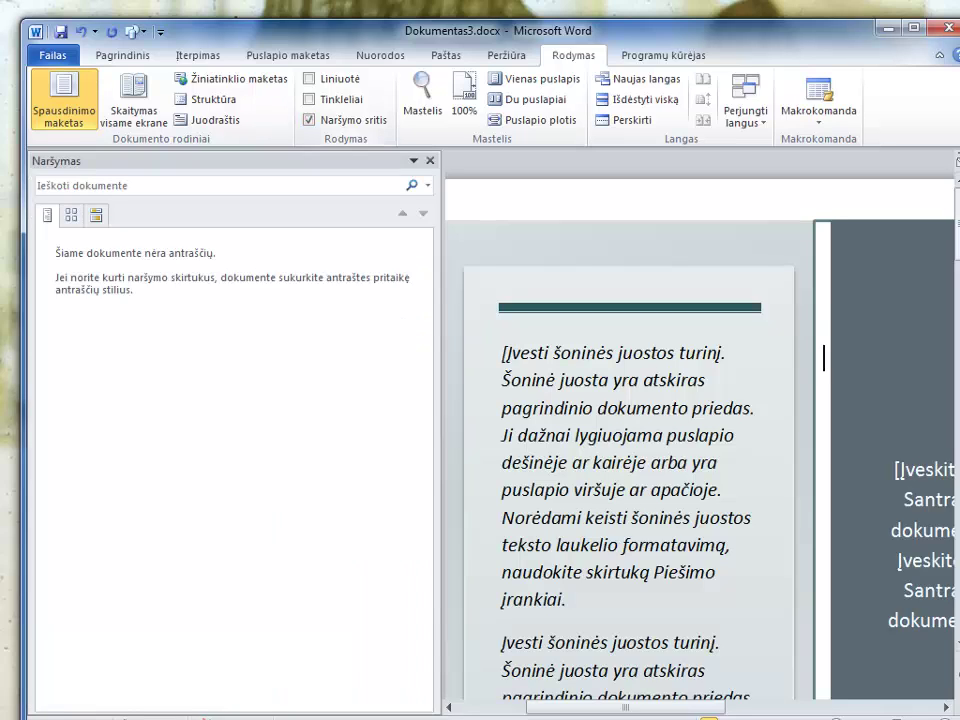
left_click(71, 215)
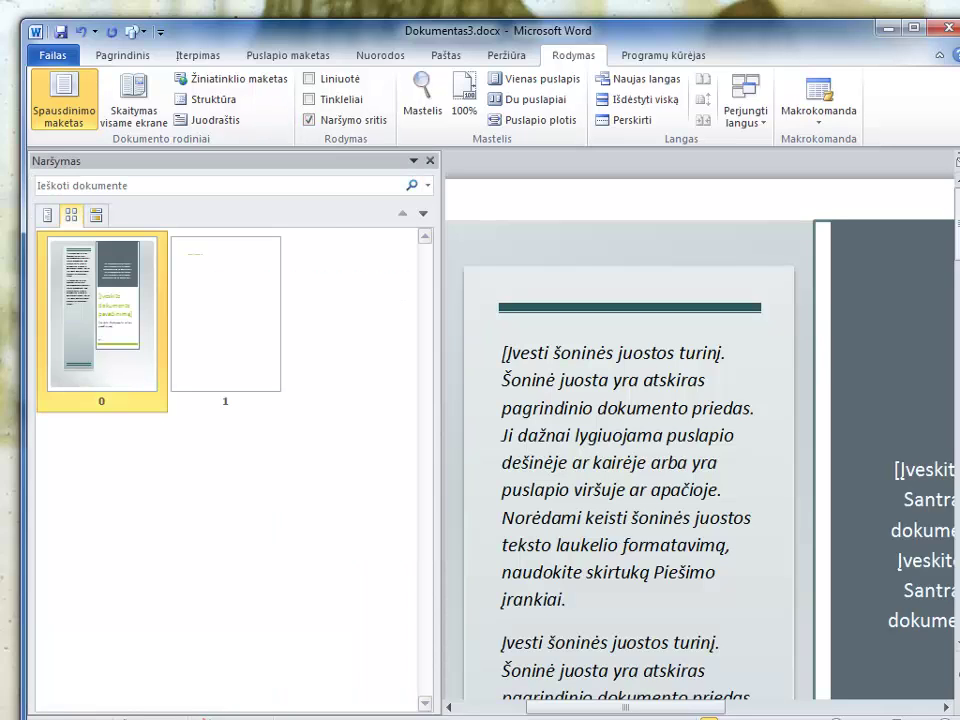
left_click(96, 215)
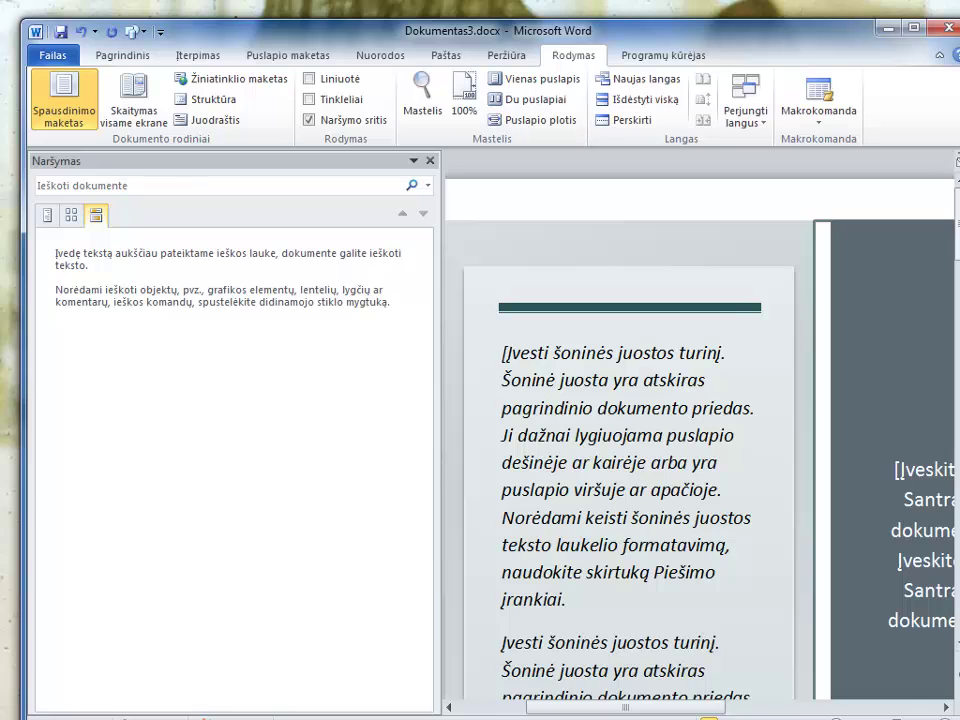
left_click(71, 215)
left_click(46, 215)
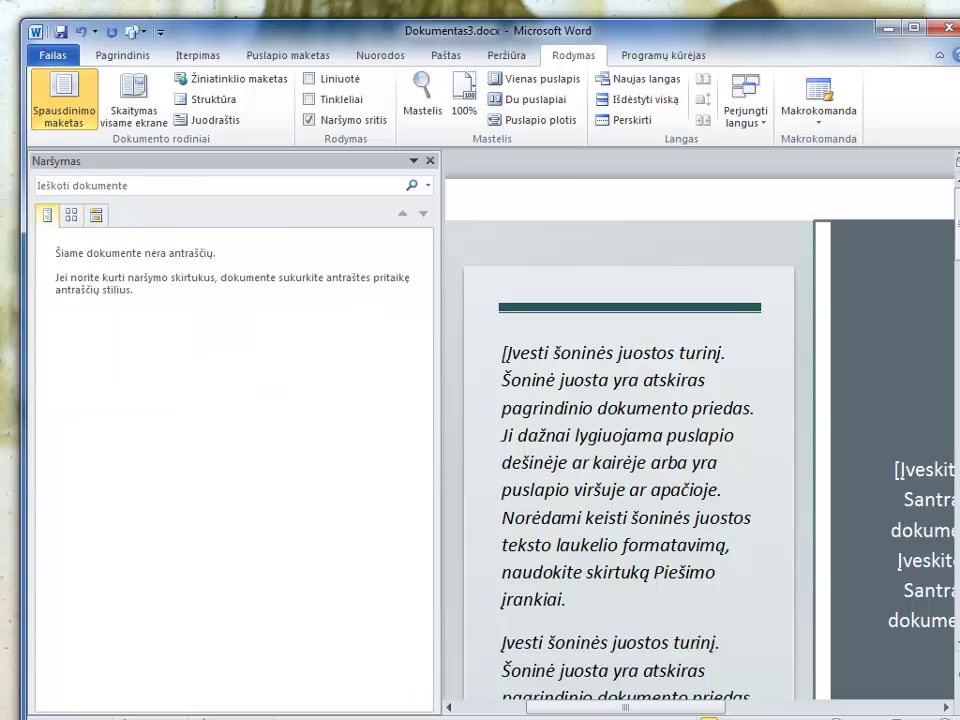
left_click(430, 161)
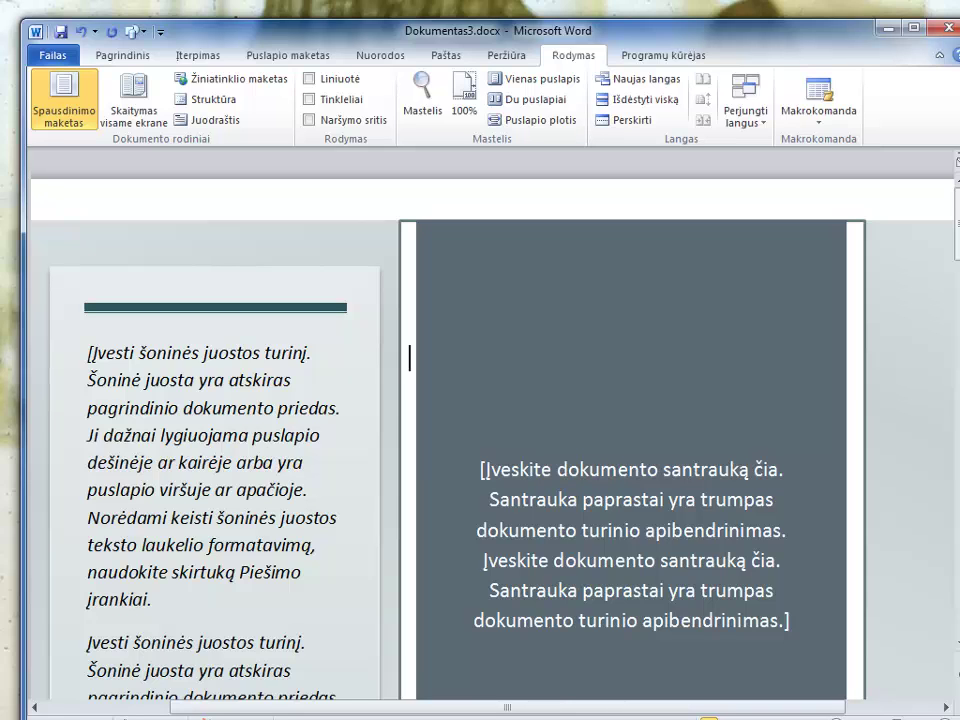
Set the document zoom to 75%, look over the pages, and display two pages side by side
left_click(422, 100)
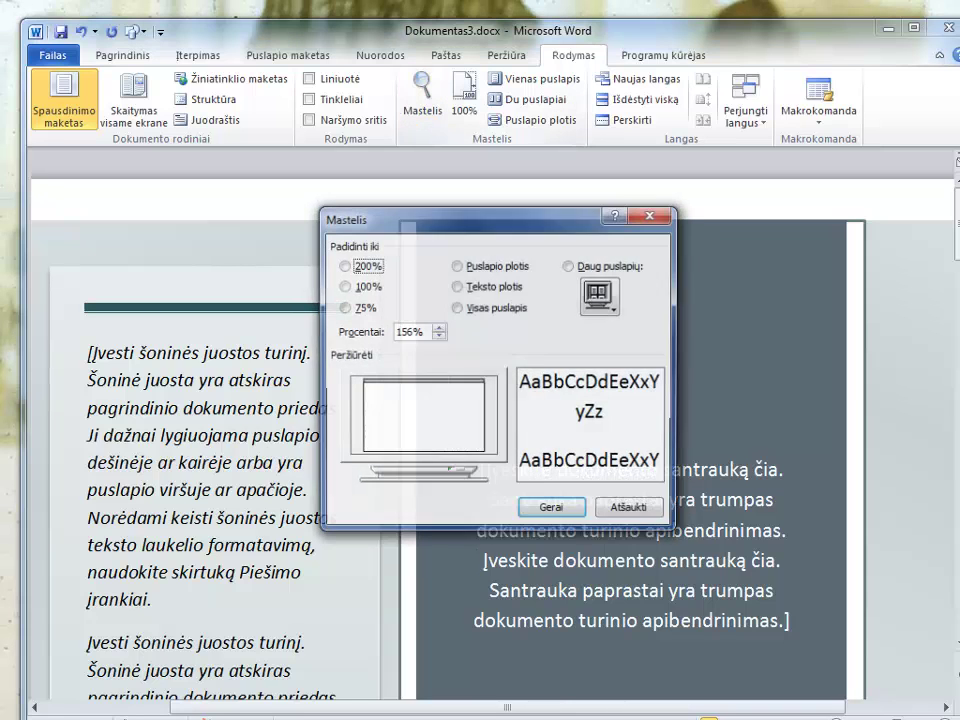
left_click(343, 265)
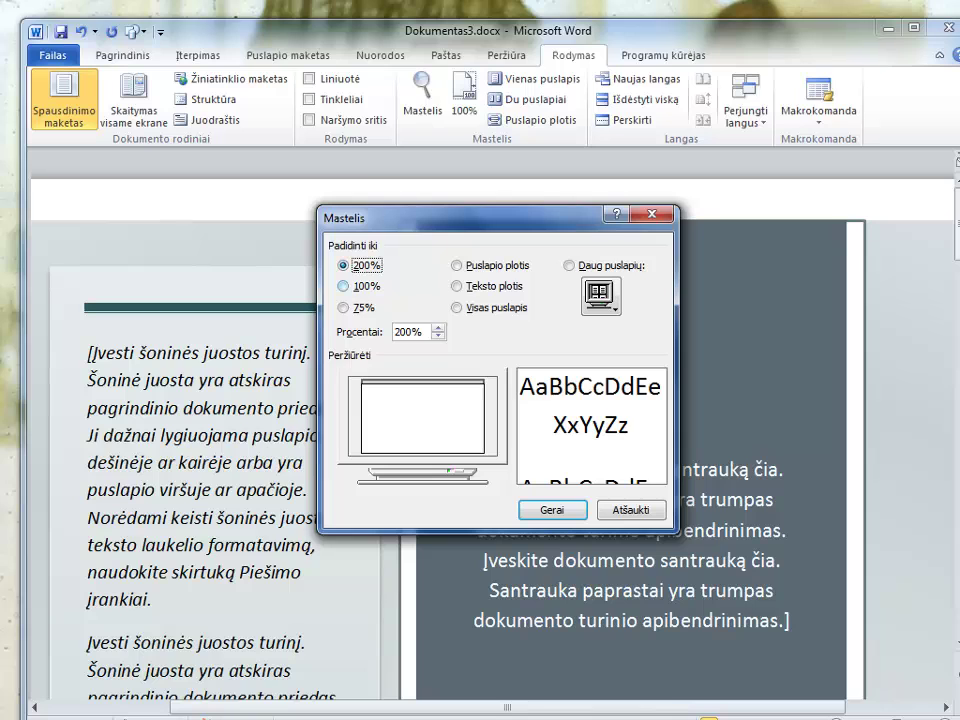
left_click(343, 286)
left_click(343, 307)
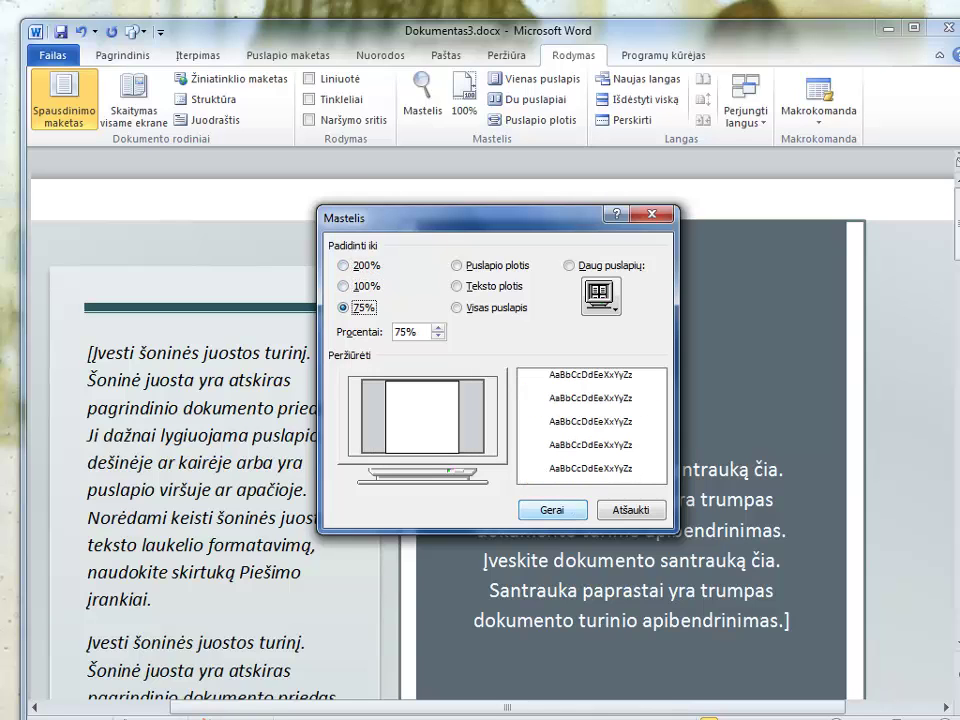
key("Return")
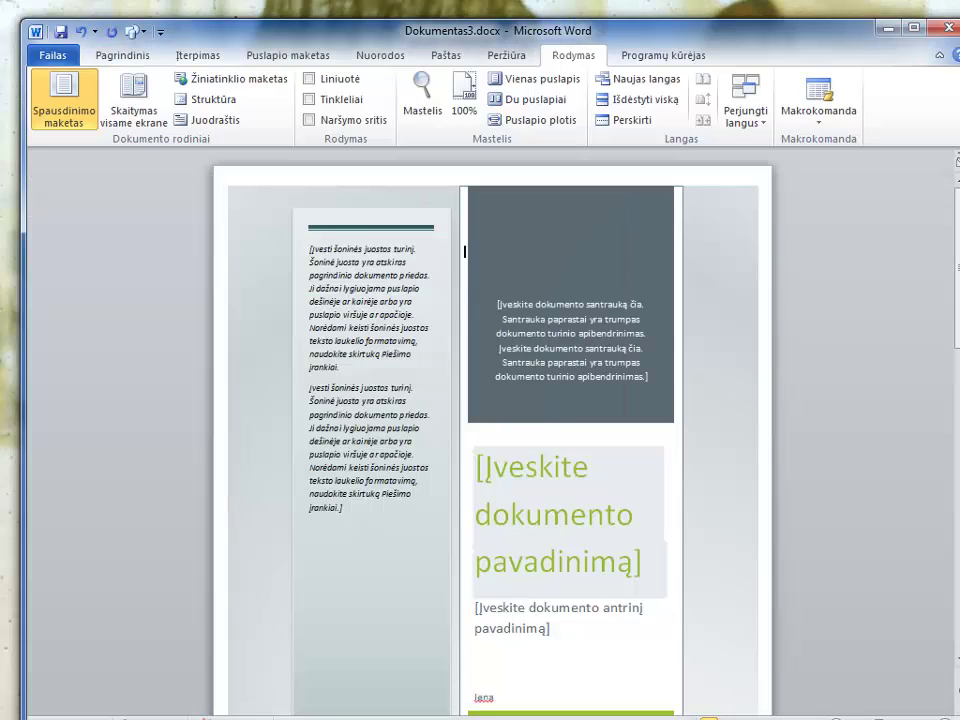
scroll(464, 251, "down", 8)
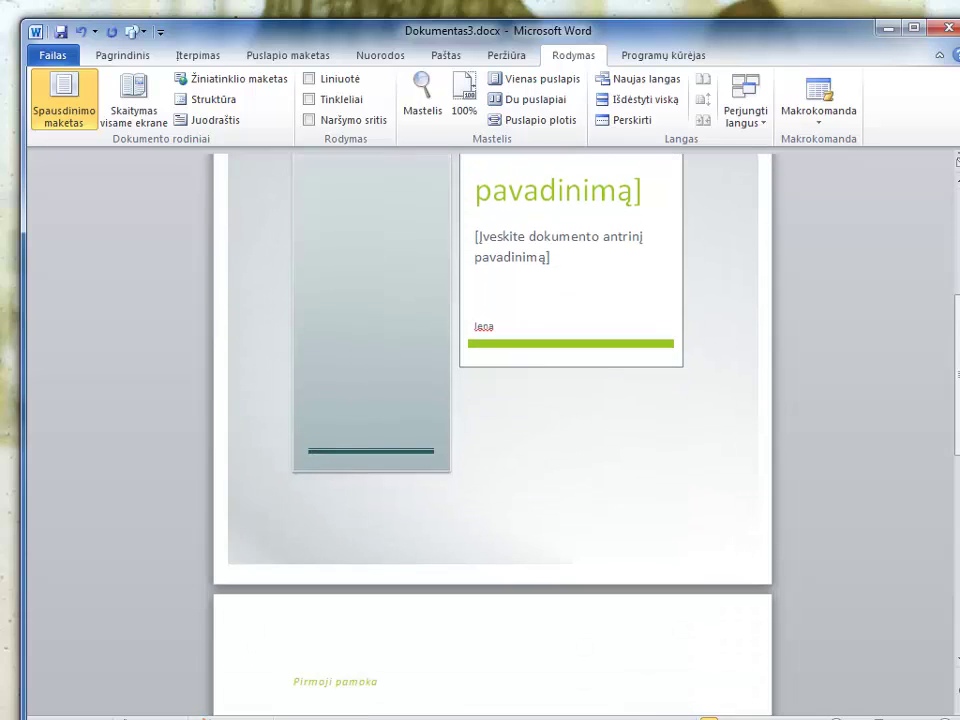
scroll(464, 251, "up", 8)
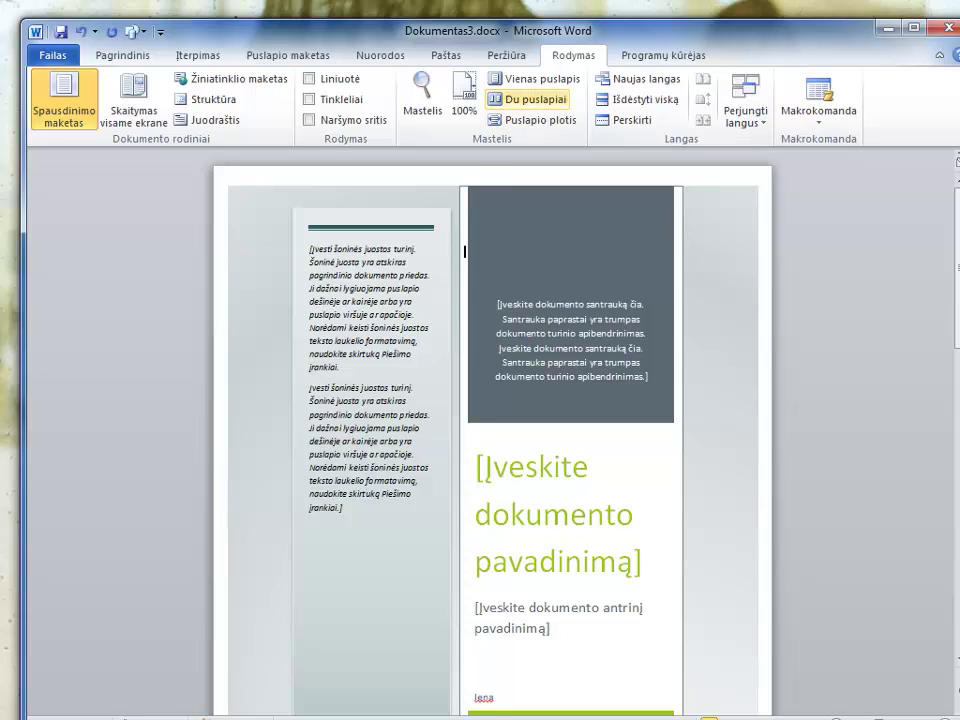
left_click(527, 99)
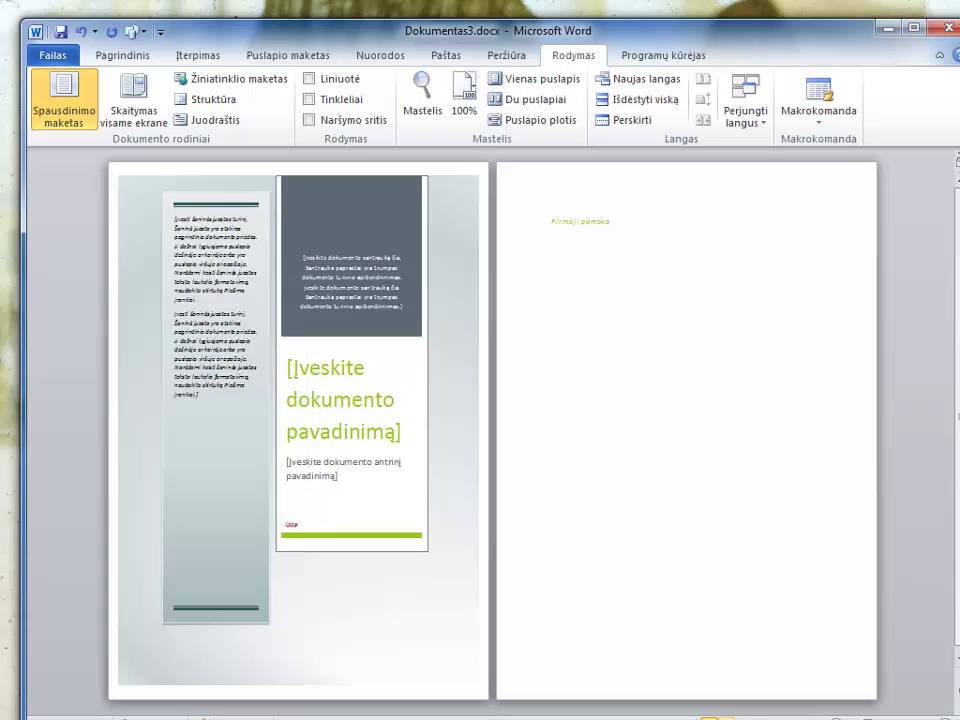
Switch the document between outline and draft views, and display it in full screen reading view
left_click(760, 719)
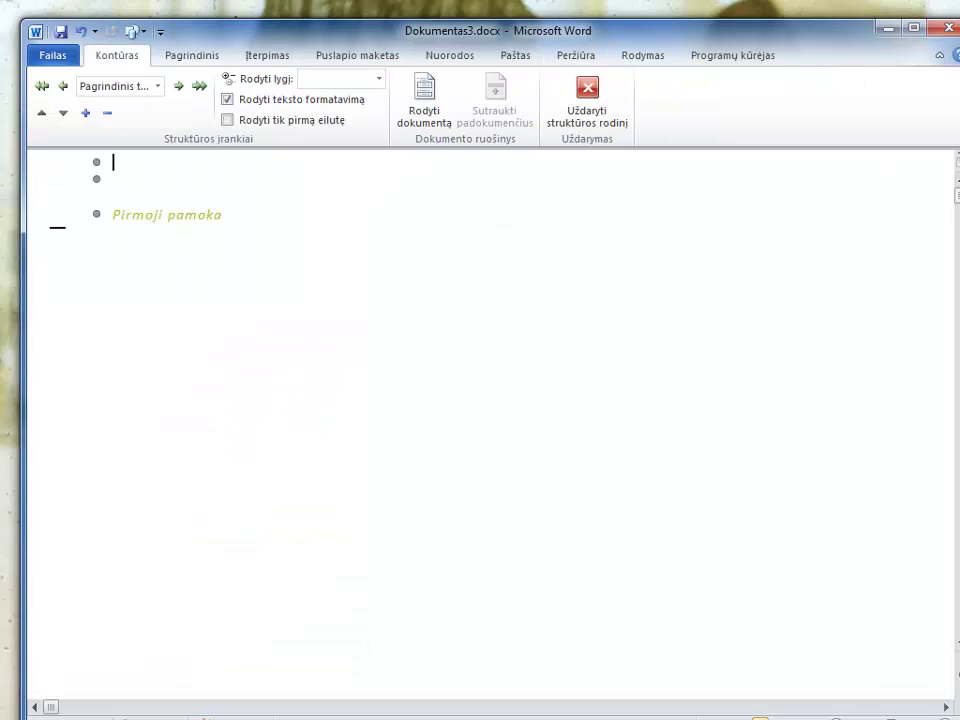
left_click(778, 719)
left_click(760, 719)
left_click(726, 719)
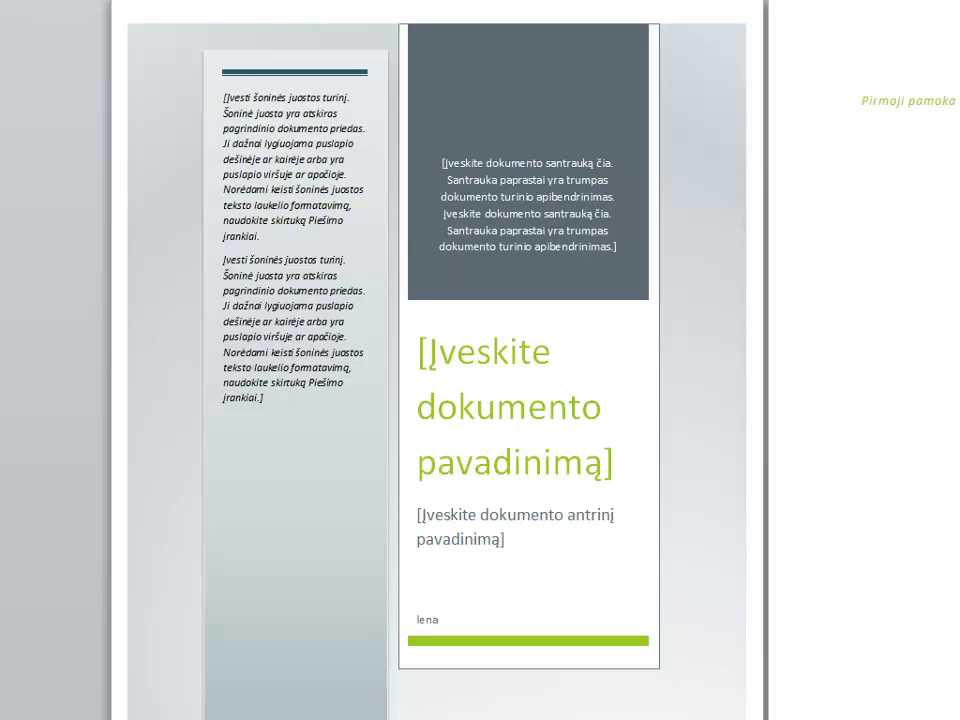
View the print settings, reduce the print preview zoom to about 37%, and return to the document's view options
key("ctrl+p")
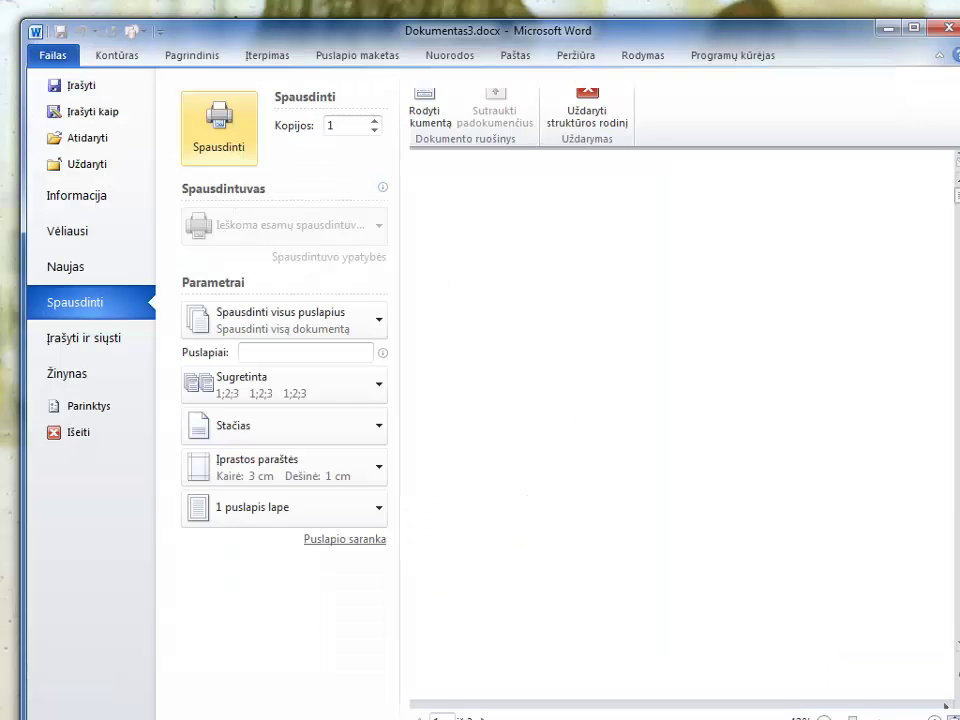
mouse_move(852, 719)
left_mouse_down()
mouse_move(891, 719)
mouse_move(850, 719)
left_mouse_up()
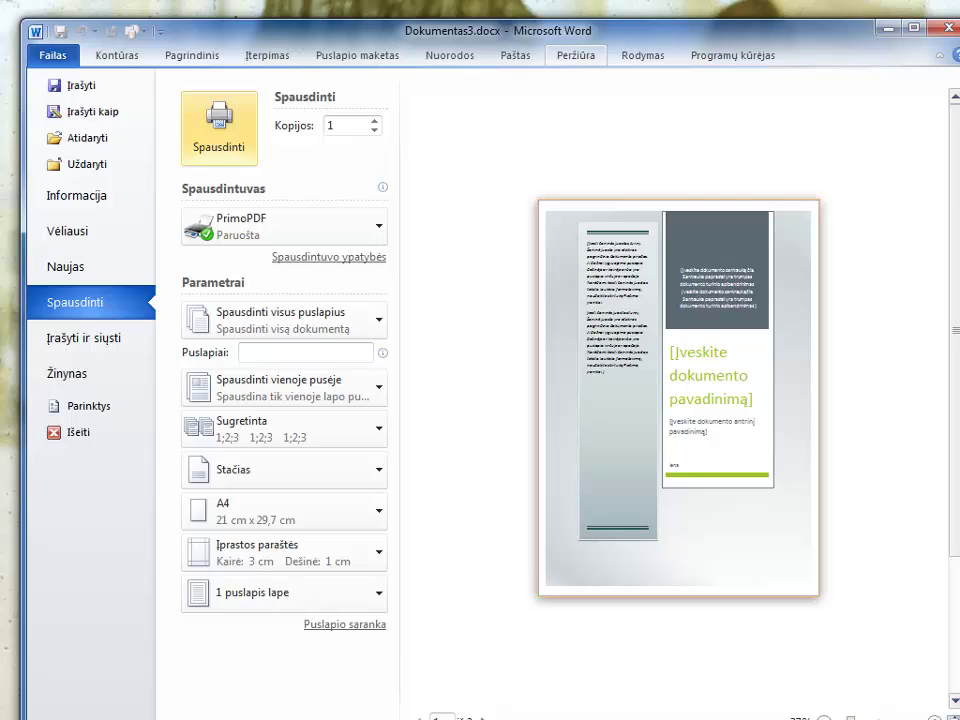
left_click(643, 56)
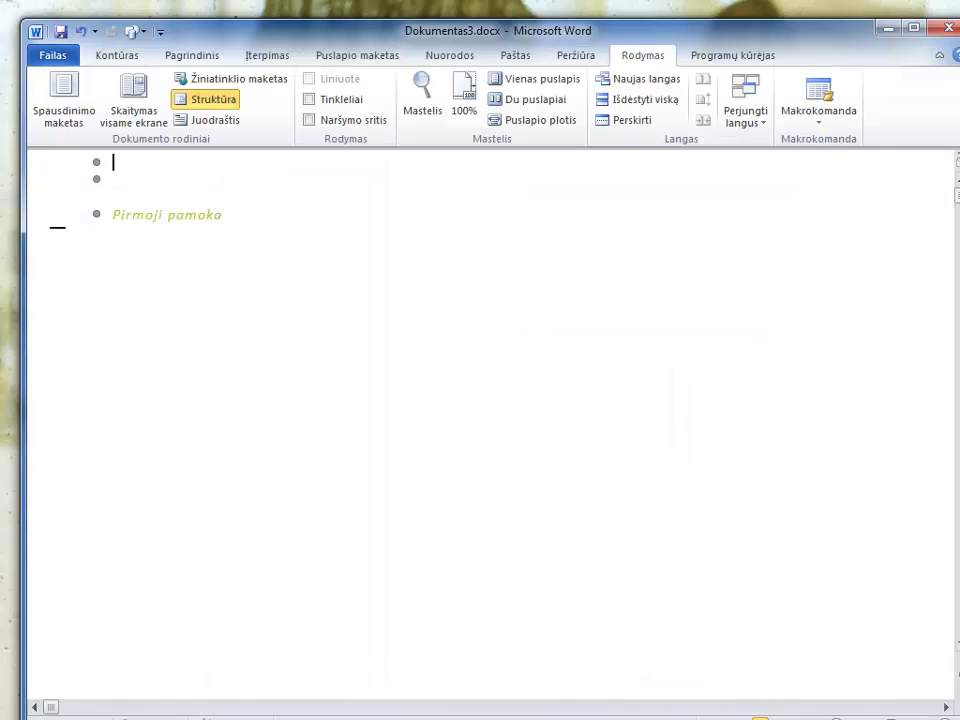
View the list of open windows and the macro options without choosing any, and display the developer tools
left_click(745, 105)
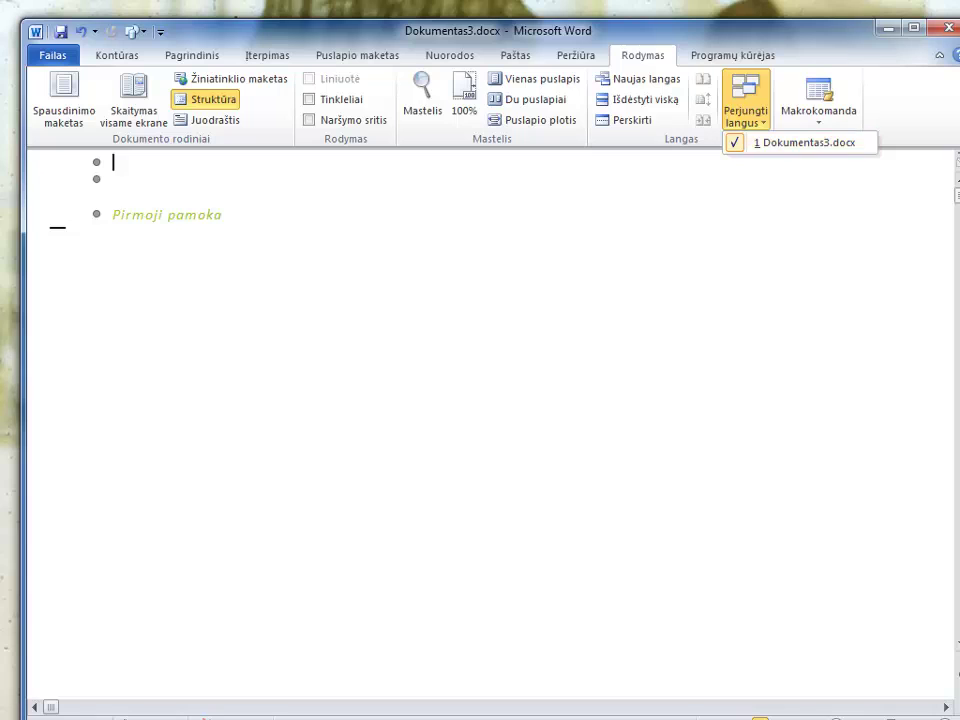
key("Escape")
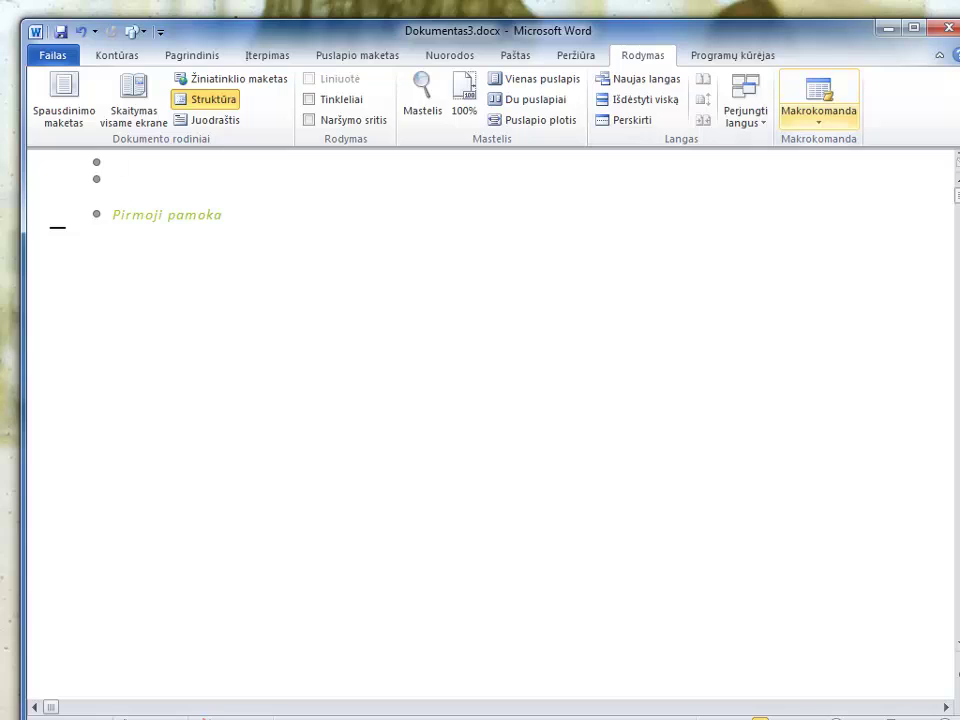
left_click(819, 105)
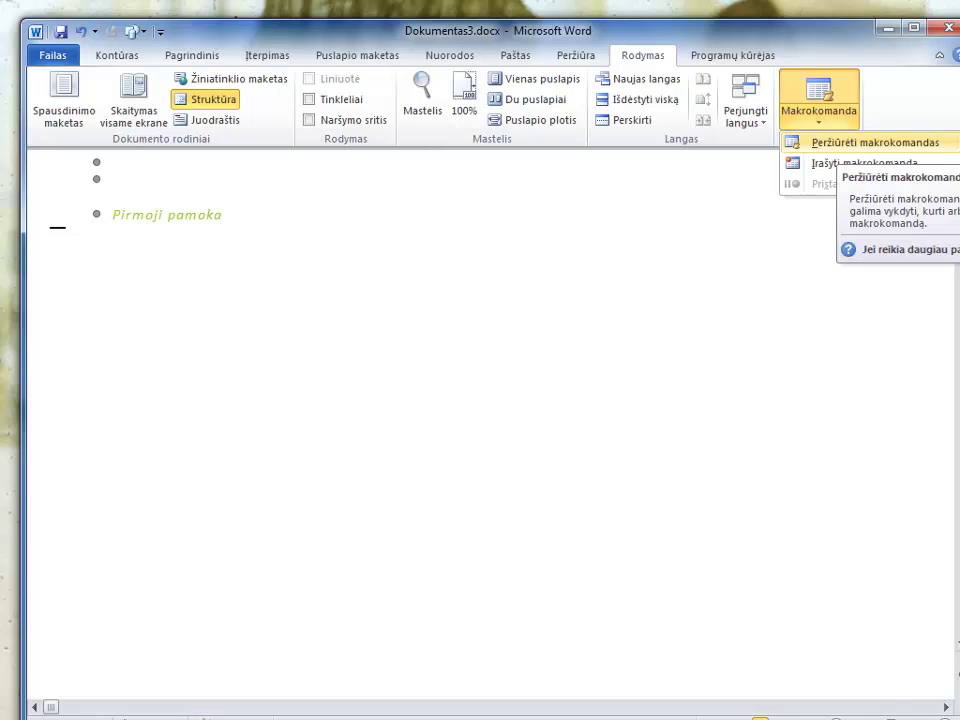
left_click(733, 56)
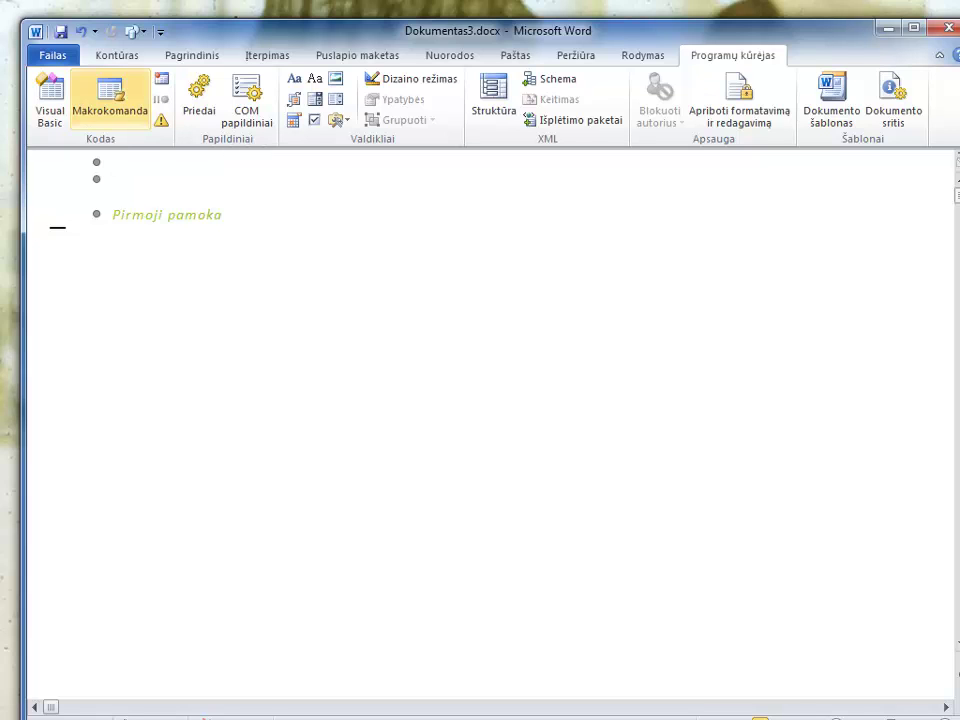
Save a copy of the document as "Pirmoji pamoka" in the Documents library, in Word document (*.docx) format
left_click(192, 55)
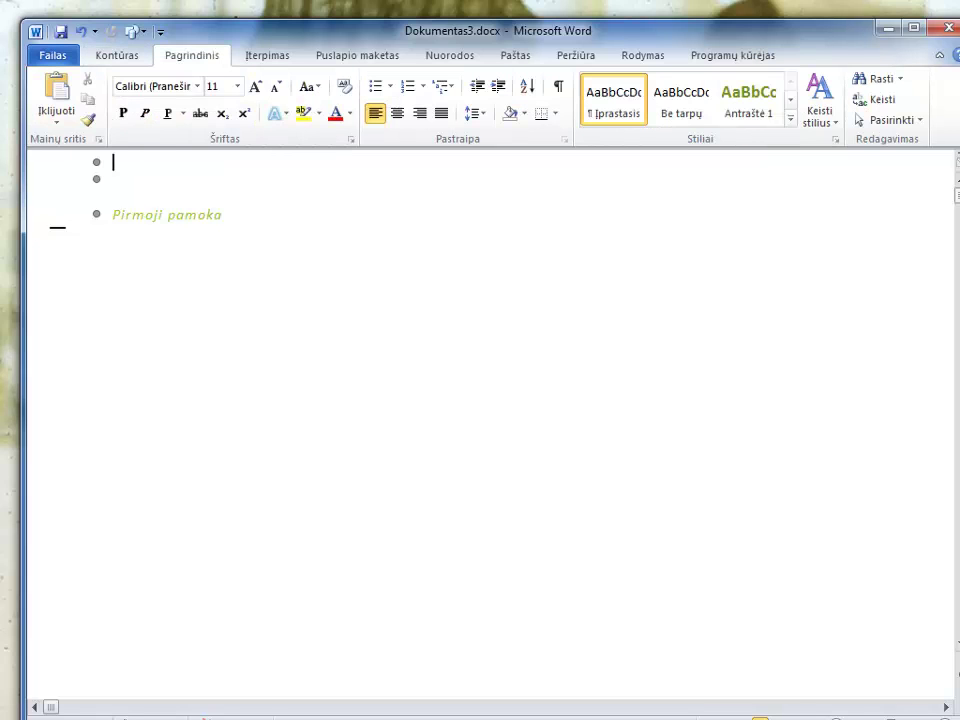
left_click(53, 55)
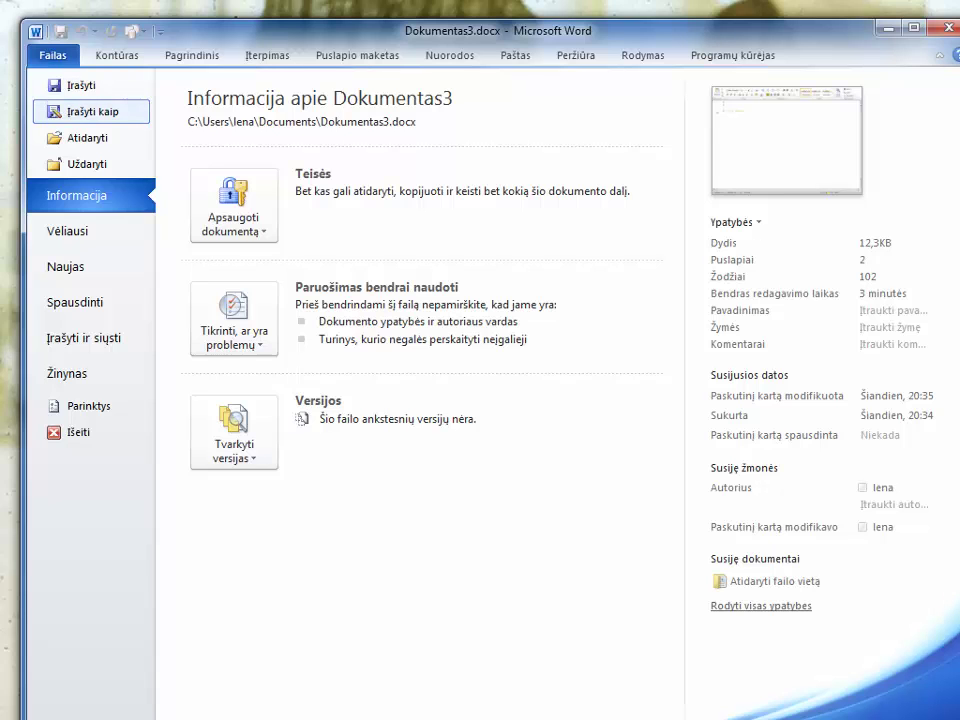
left_click(92, 111)
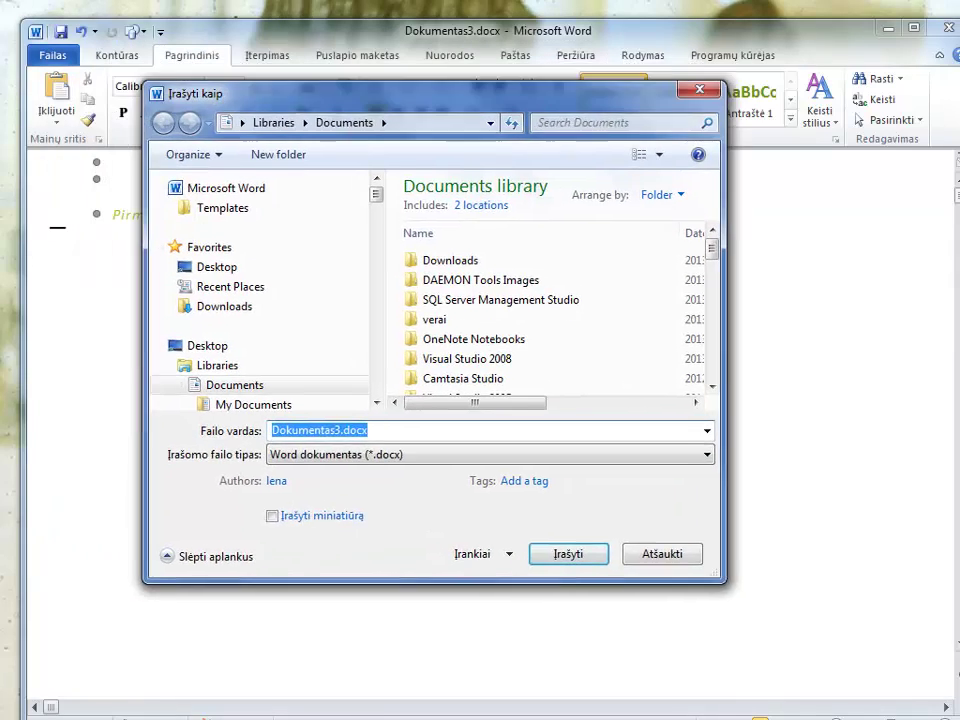
left_click(549, 465)
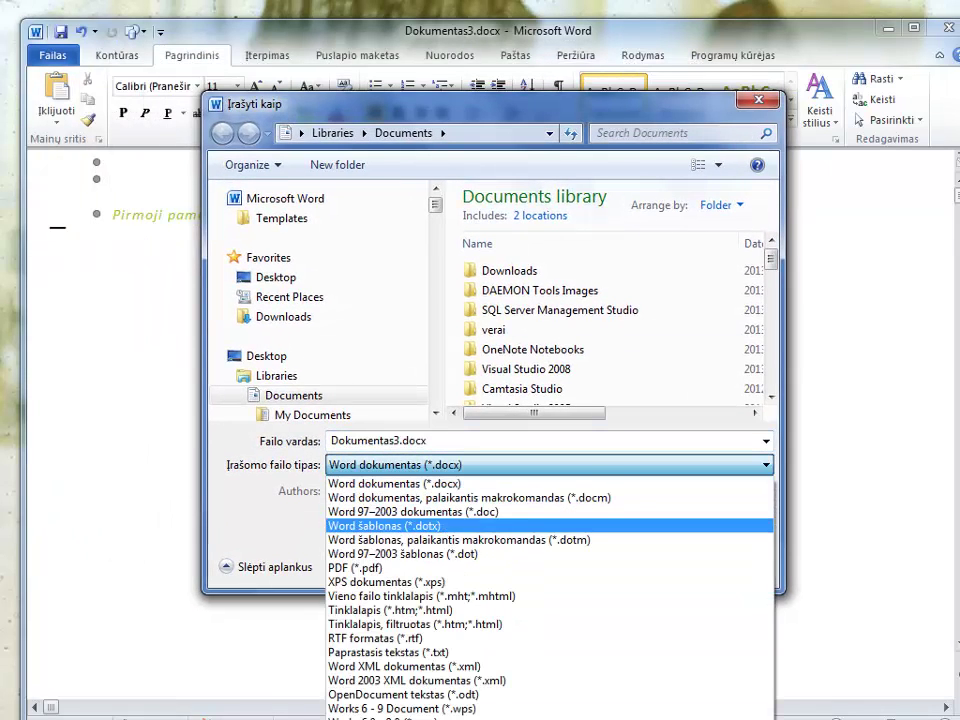
left_click(450, 483)
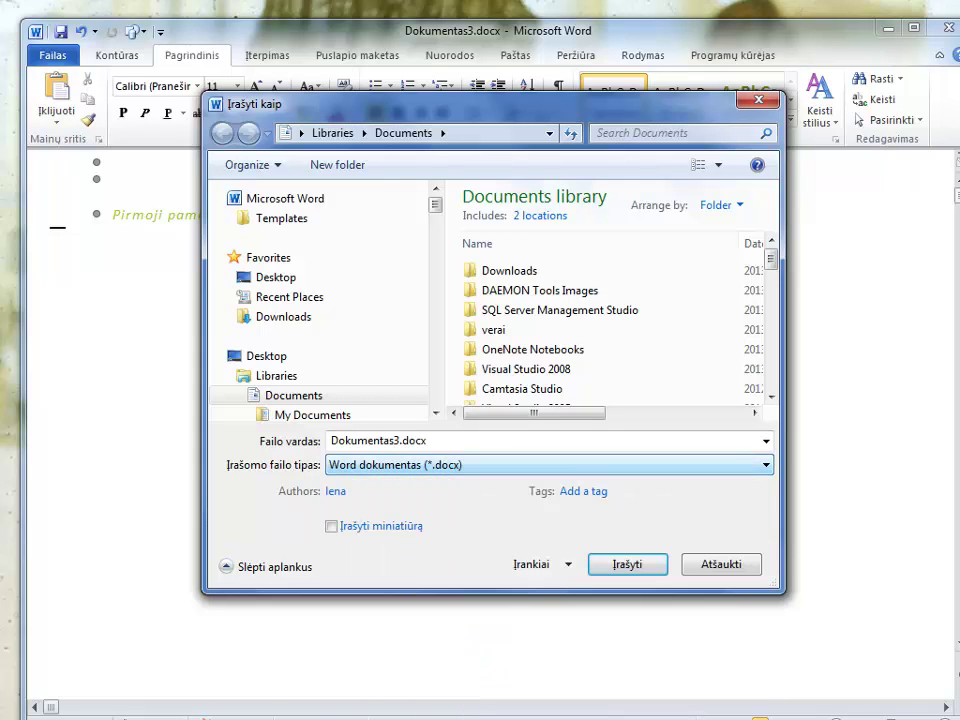
left_click(450, 441)
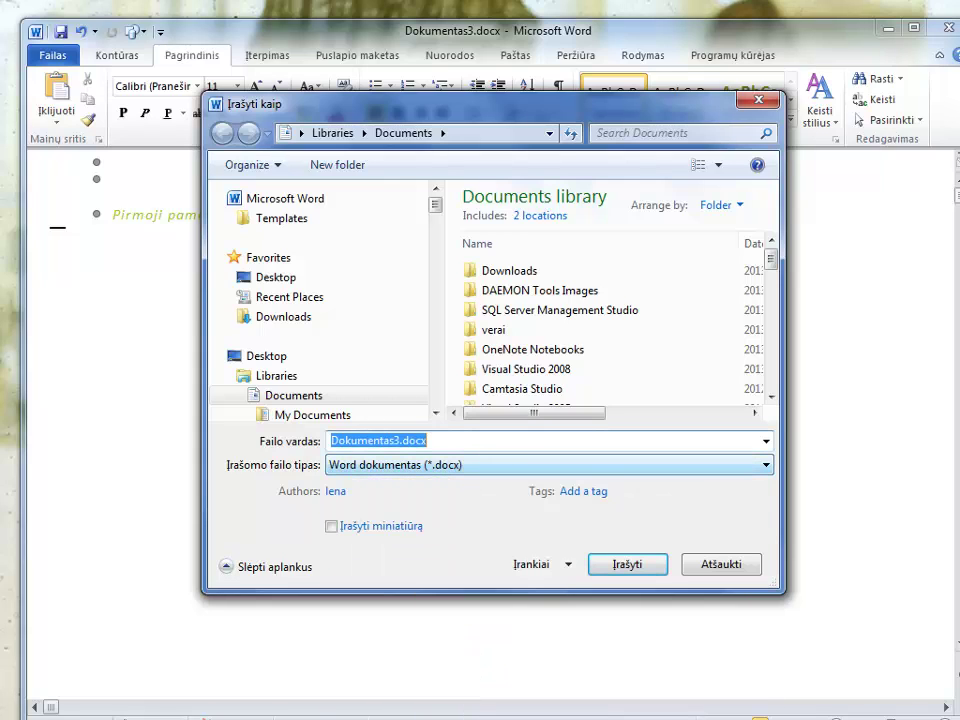
type("Pirmoj")
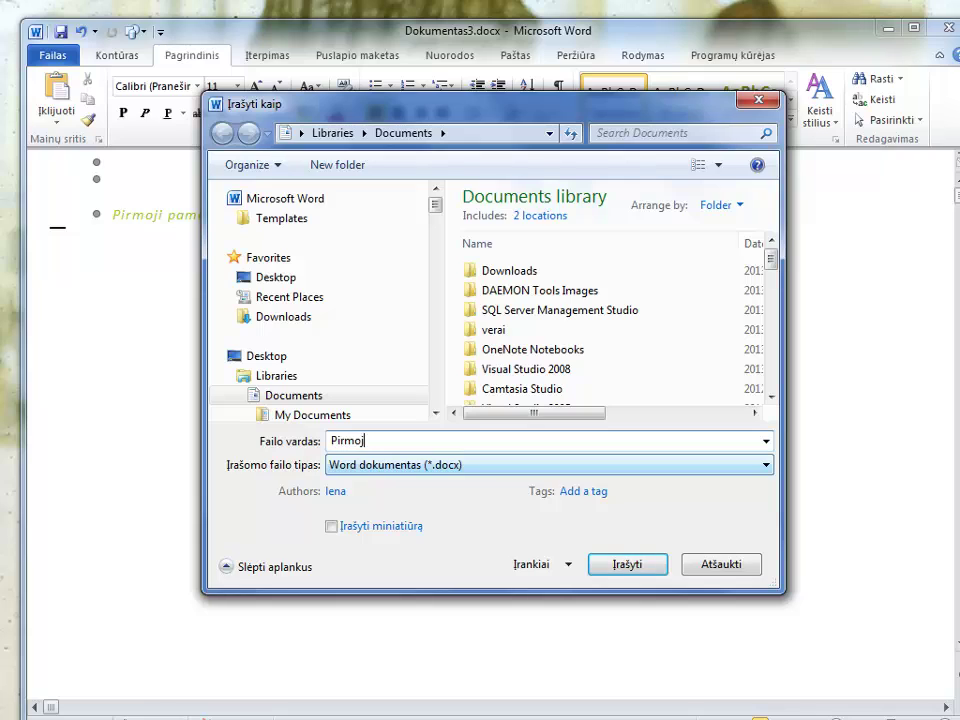
type("i pamoka")
key("Return")
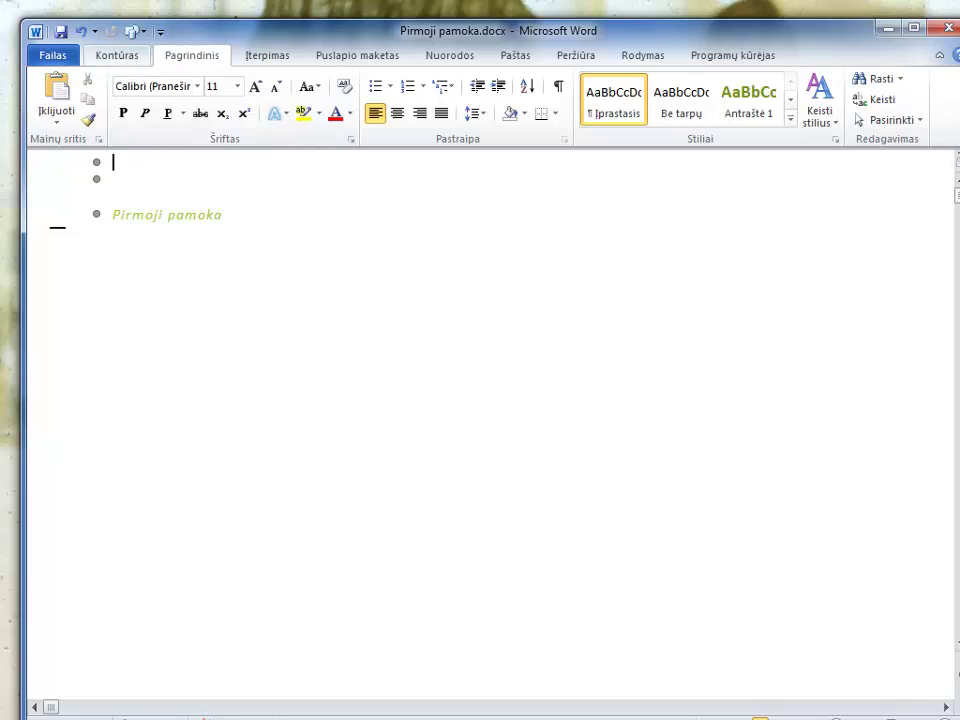
Look over the outlining tools, file information, and the home, insert, page layout, references, mailings, review, view and developer commands
left_click(117, 55)
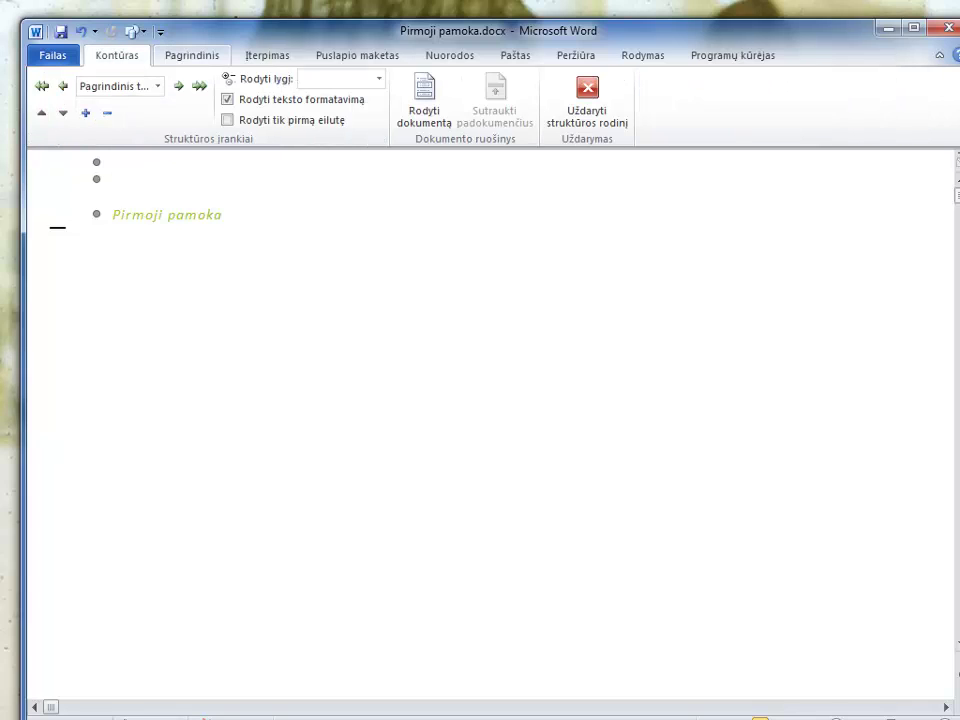
left_click(53, 55)
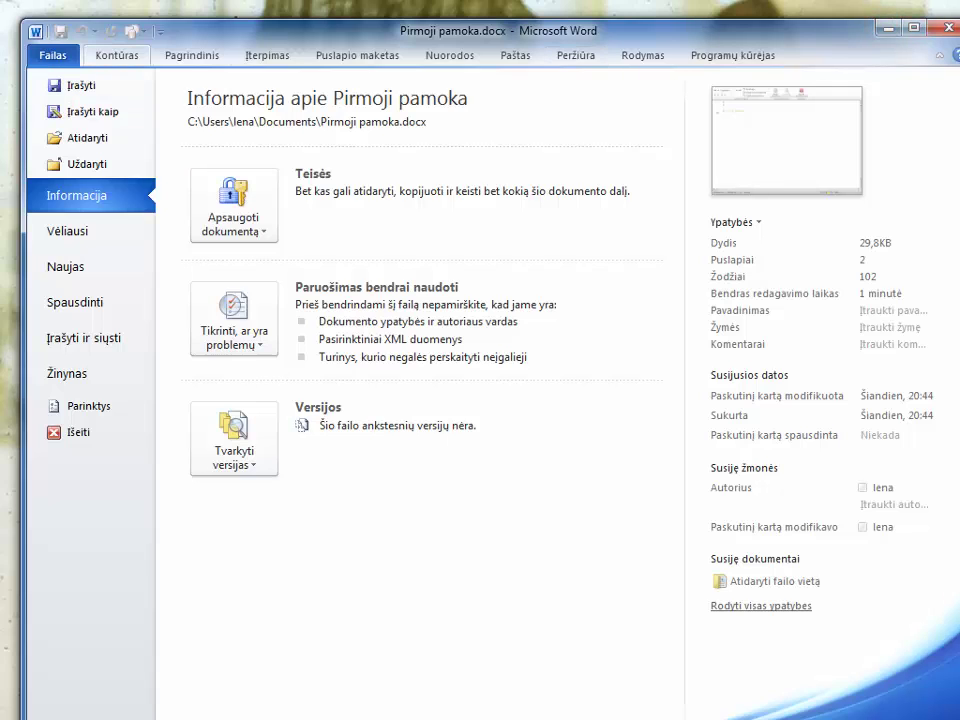
left_click(192, 56)
left_click(267, 55)
left_click(357, 55)
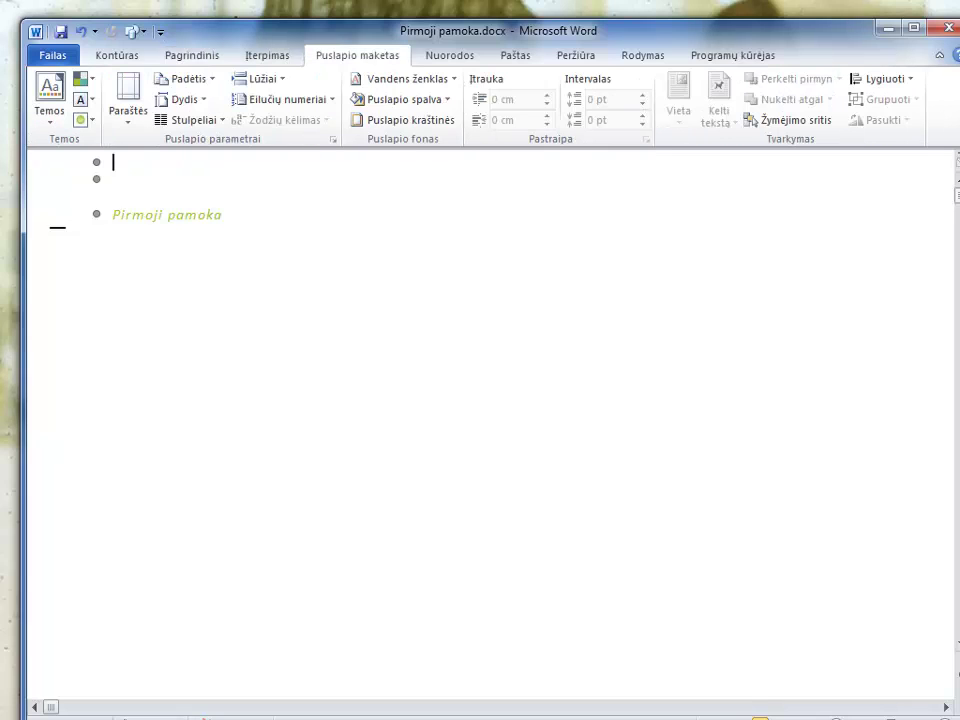
left_click(449, 55)
left_click(515, 55)
left_click(576, 55)
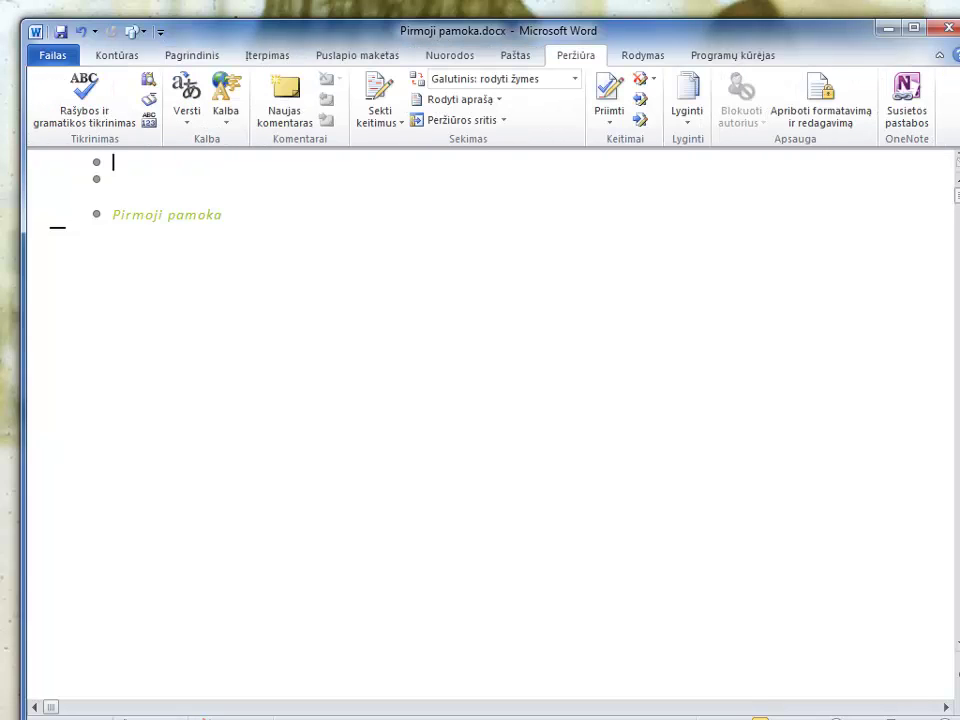
left_click(642, 55)
left_click(732, 55)
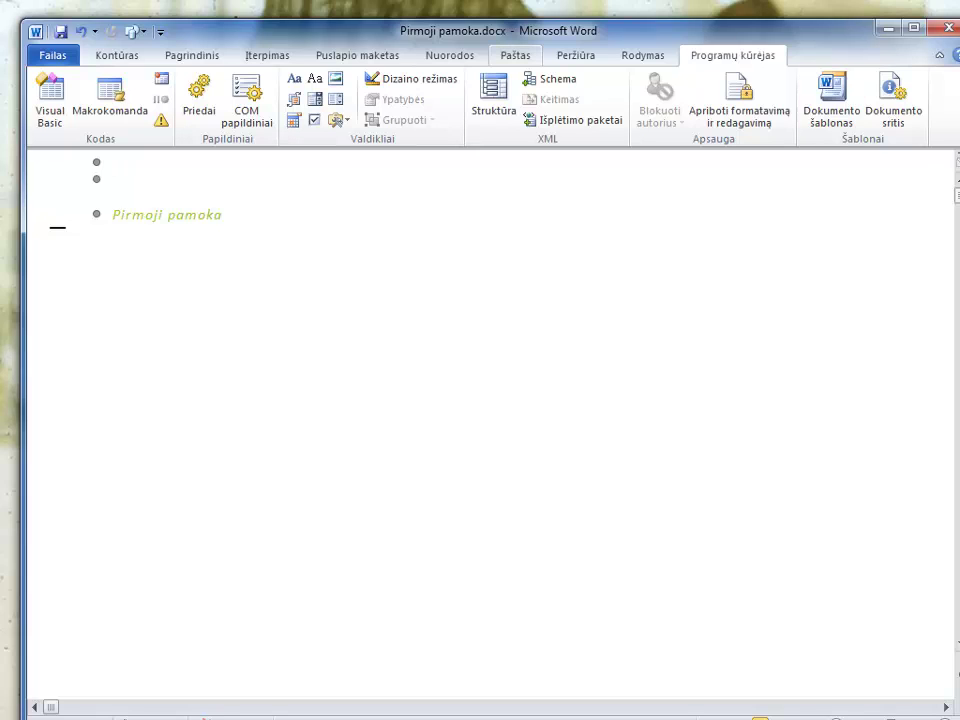
Switch the document from outline view to print layout view
left_click(642, 55)
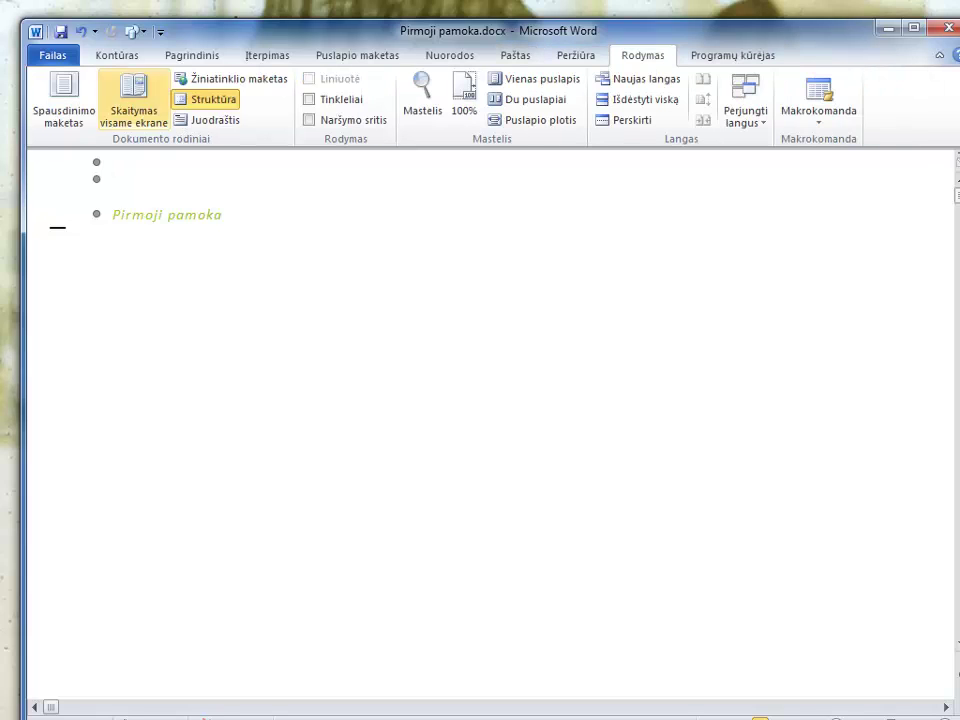
left_click(64, 100)
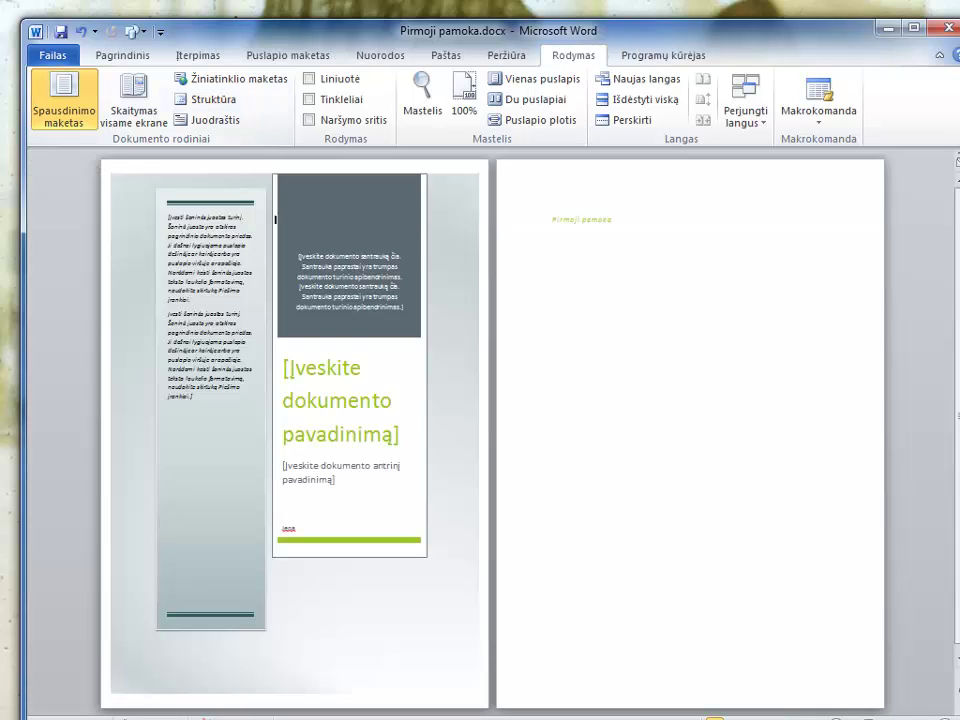